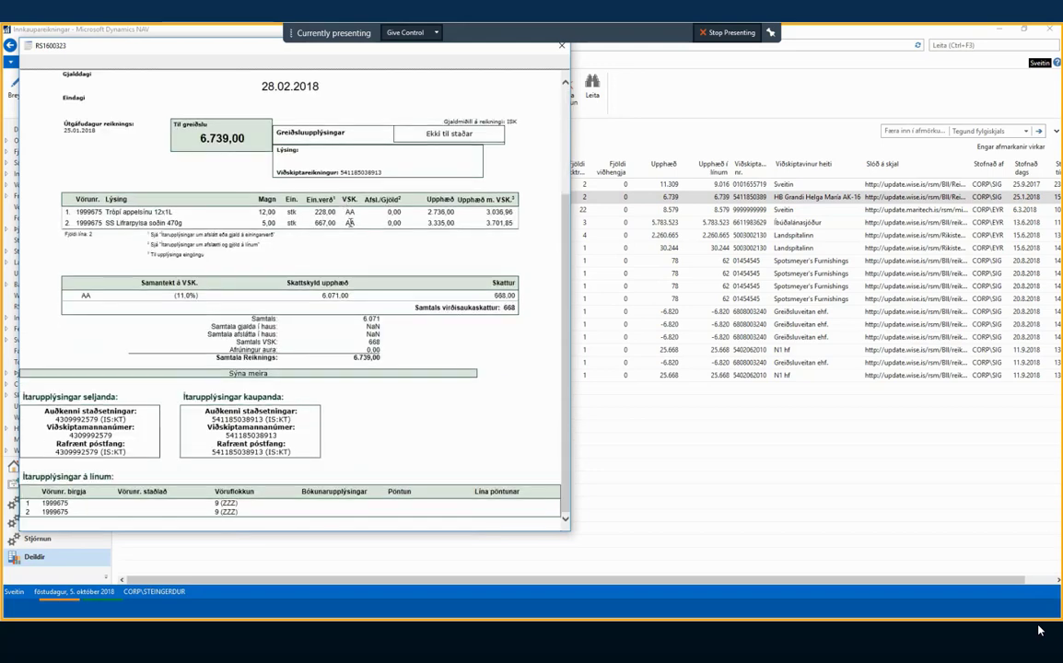
Step: Review the seller, buyer, line items and totals on the invoice image, then close it
scroll(402, 349, up, 3)
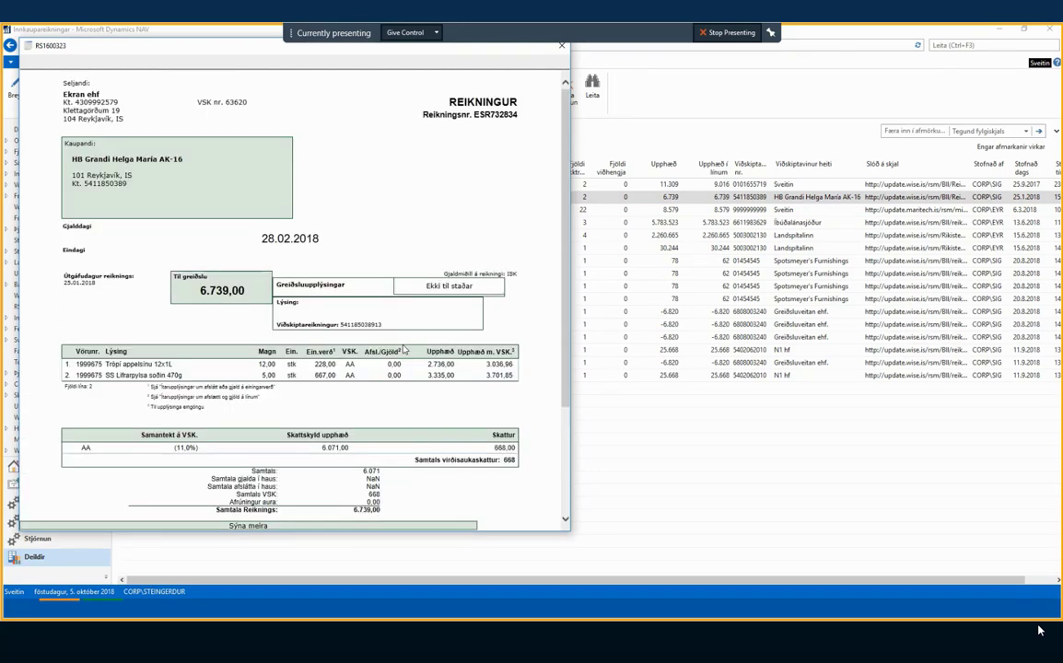
drag(154, 41, 178, 70)
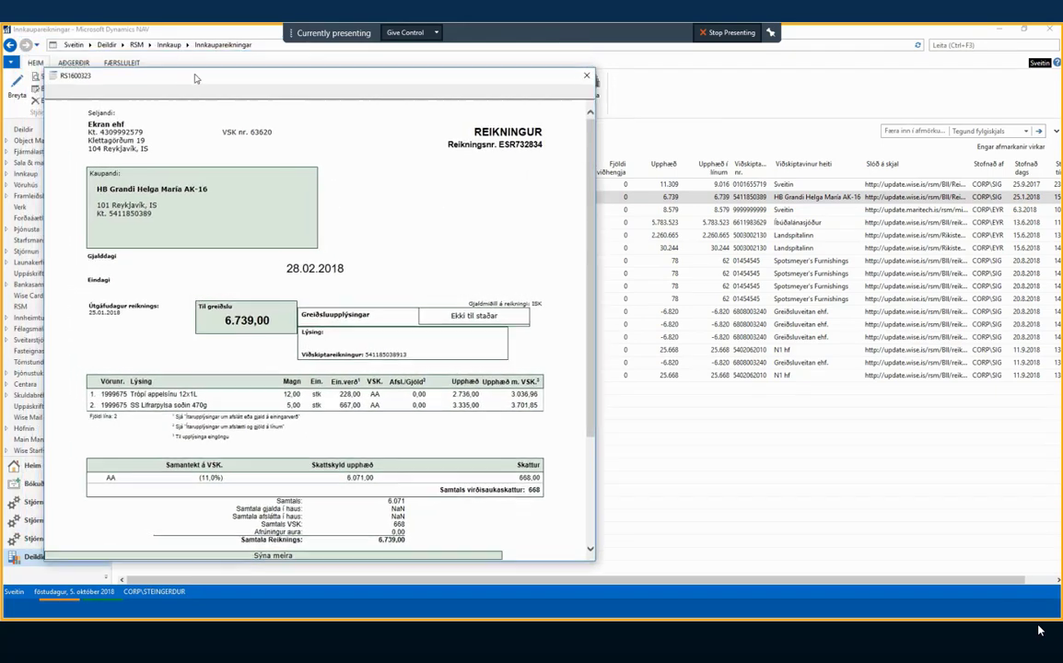
click(586, 77)
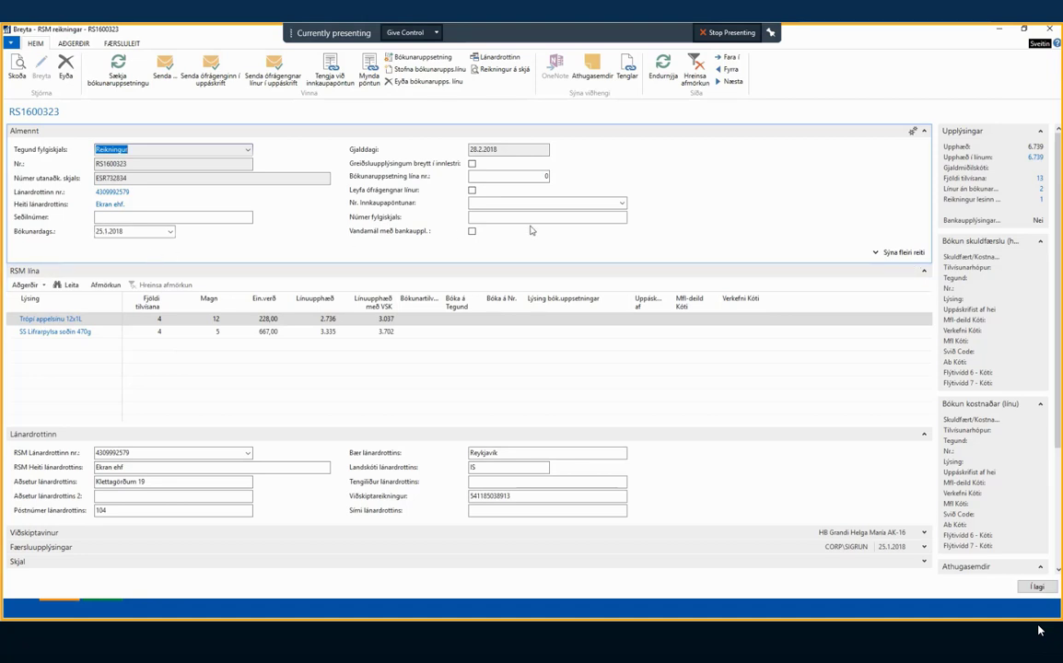
Step: Examine the invoice's RSM tilvísun list, comparing the Haus and Lína entries with the Færslutegund column widened, and close the list
click(1040, 180)
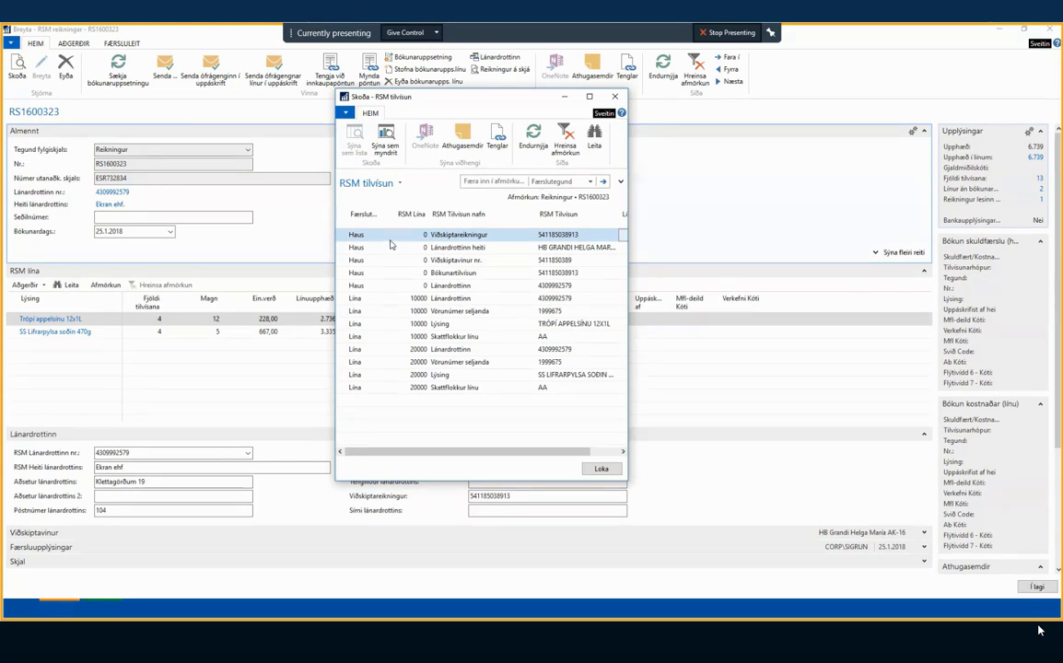
click(357, 248)
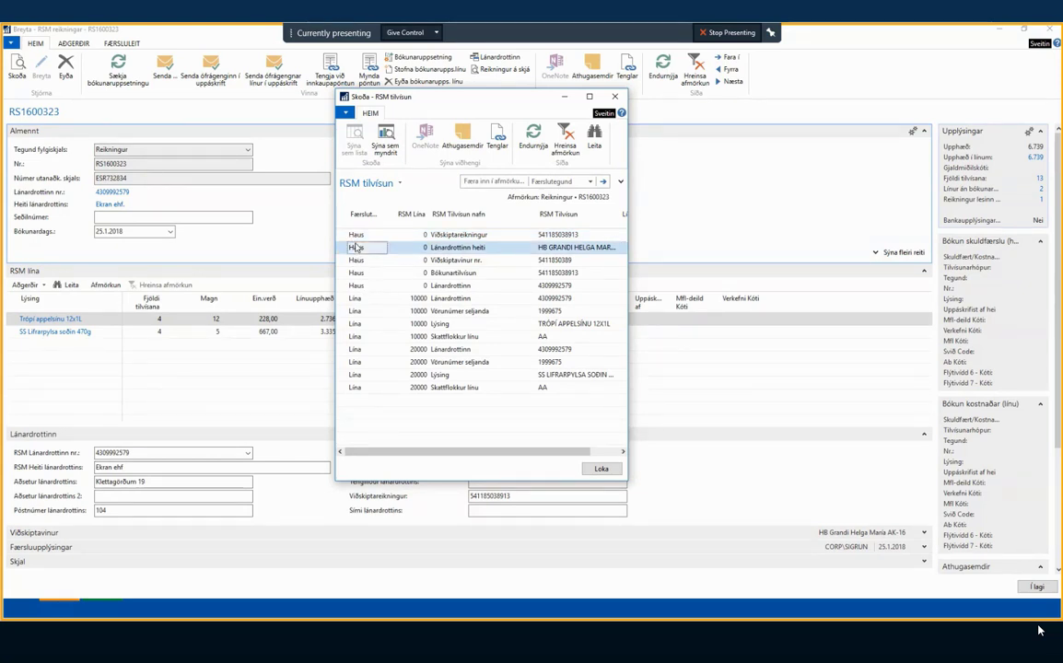
click(358, 273)
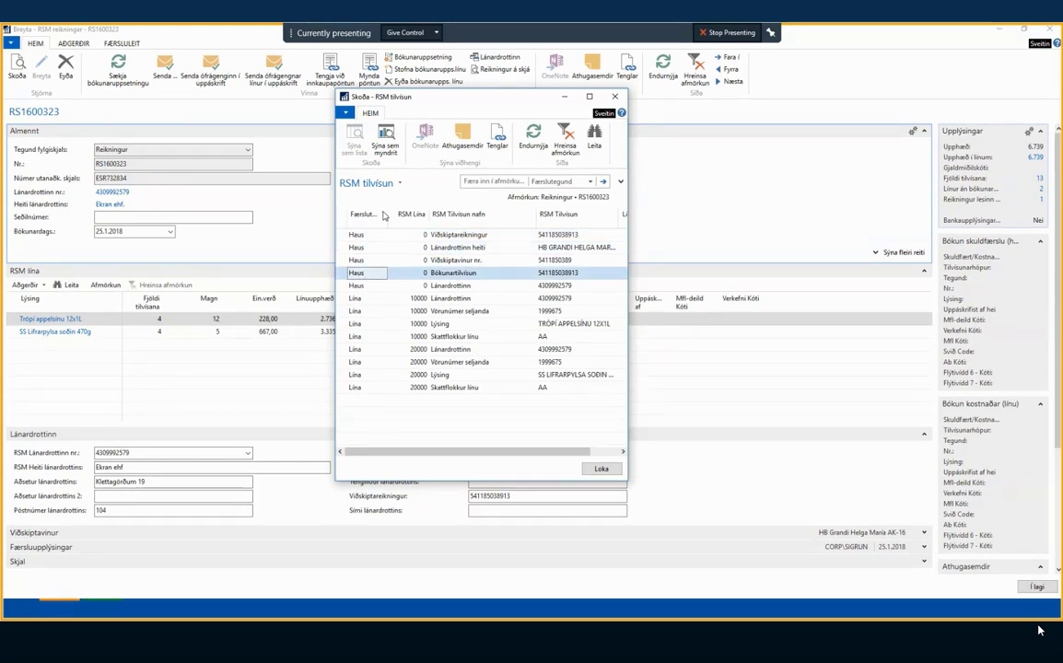
drag(390, 213, 406, 214)
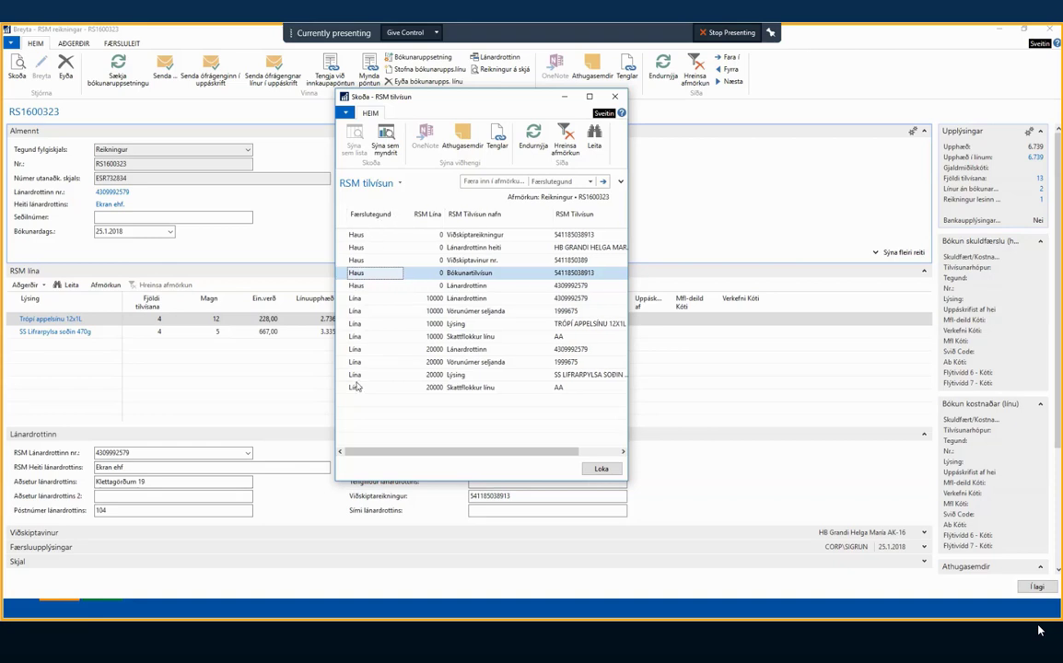
click(615, 97)
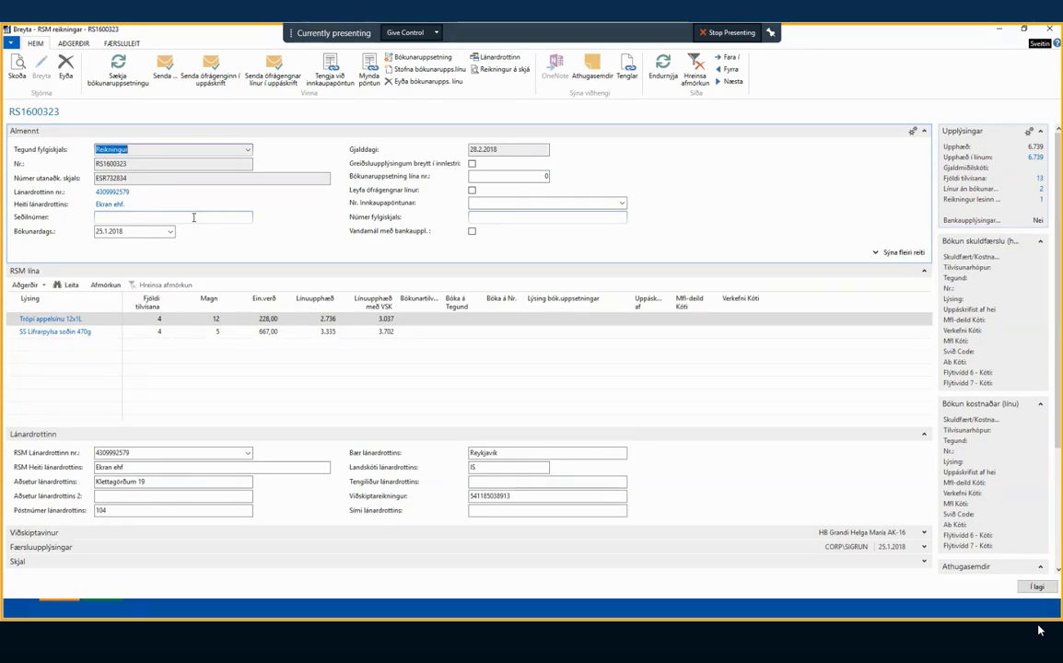
Step: Create a new posting setup (Bókunaruppsetning) for the invoice header's payable entry
click(126, 218)
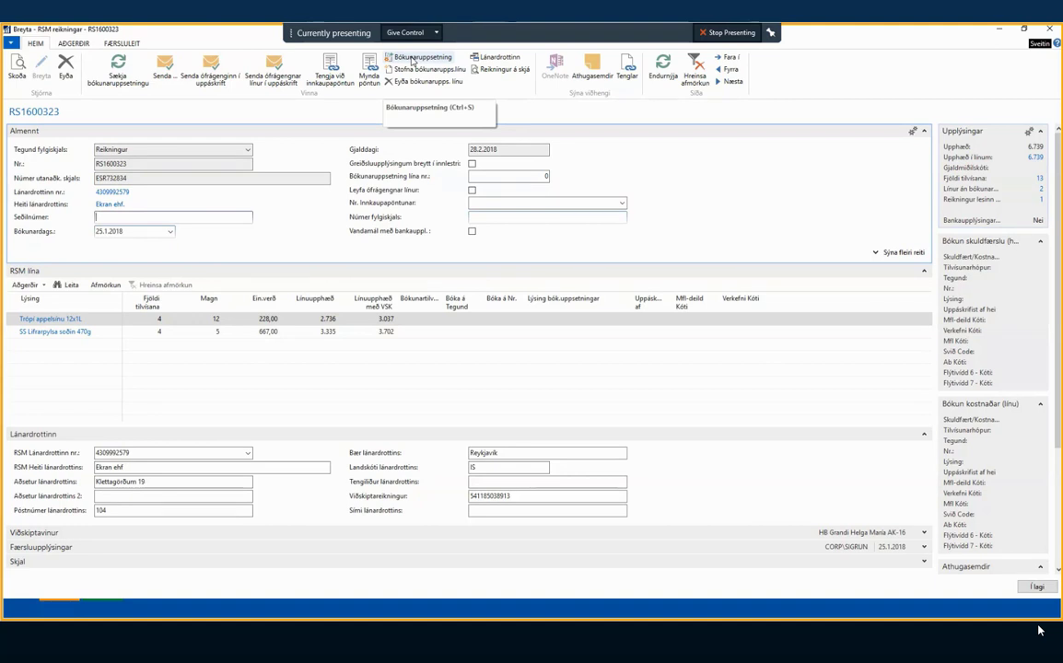
click(412, 61)
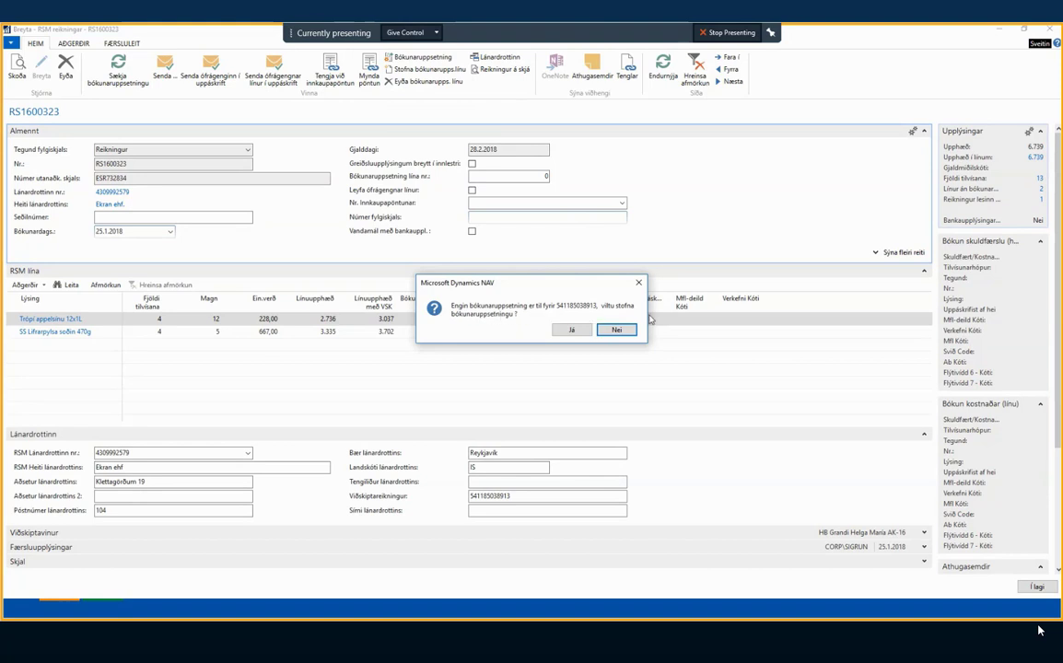
click(571, 330)
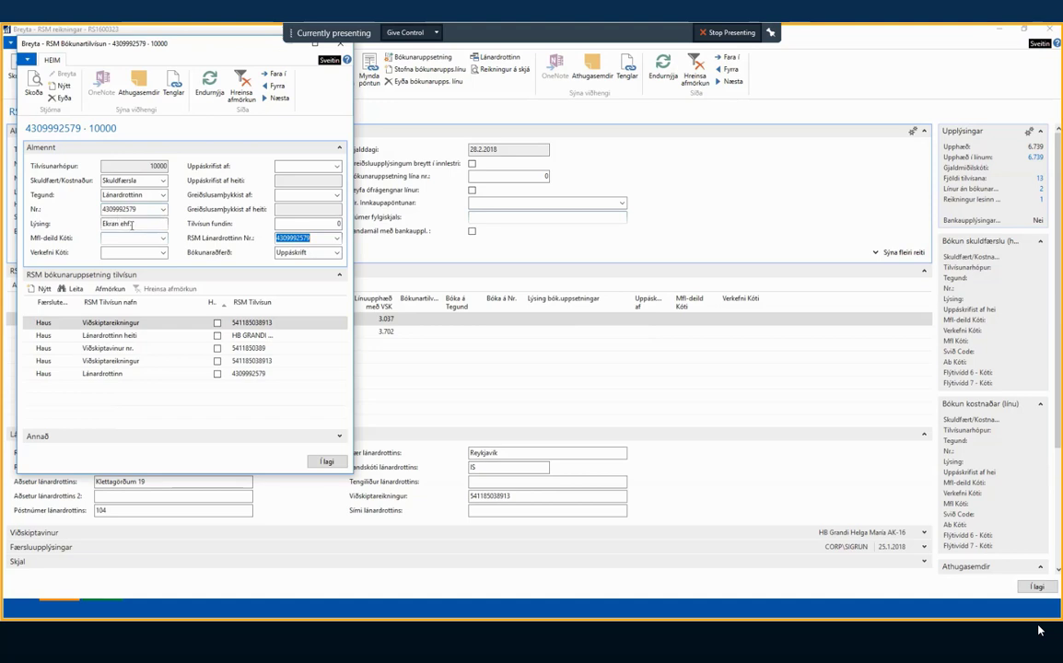
click(103, 180)
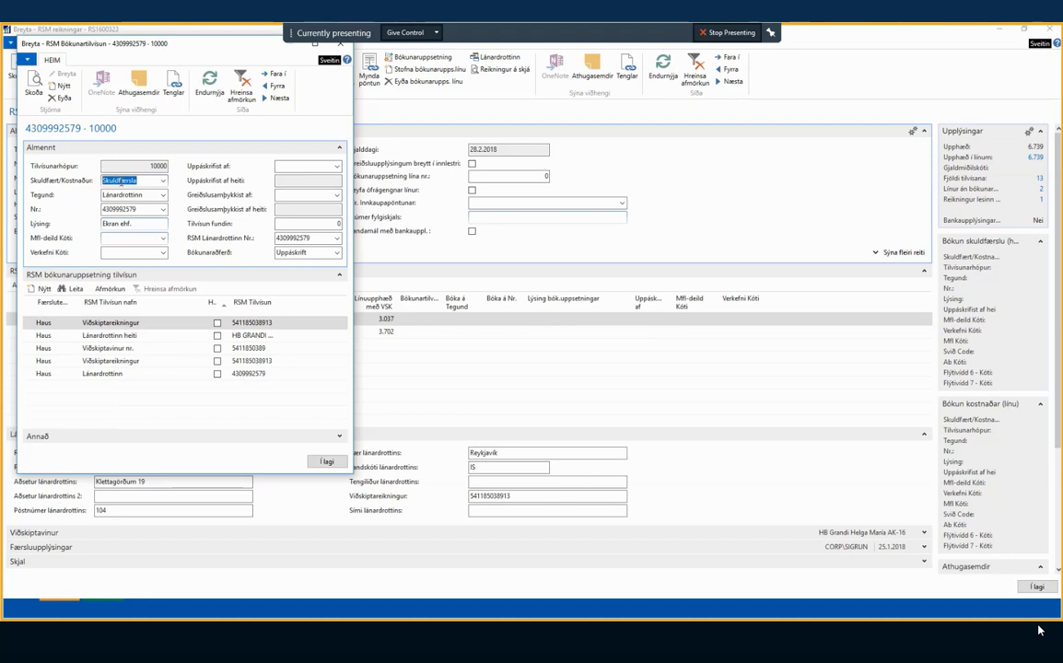
click(116, 239)
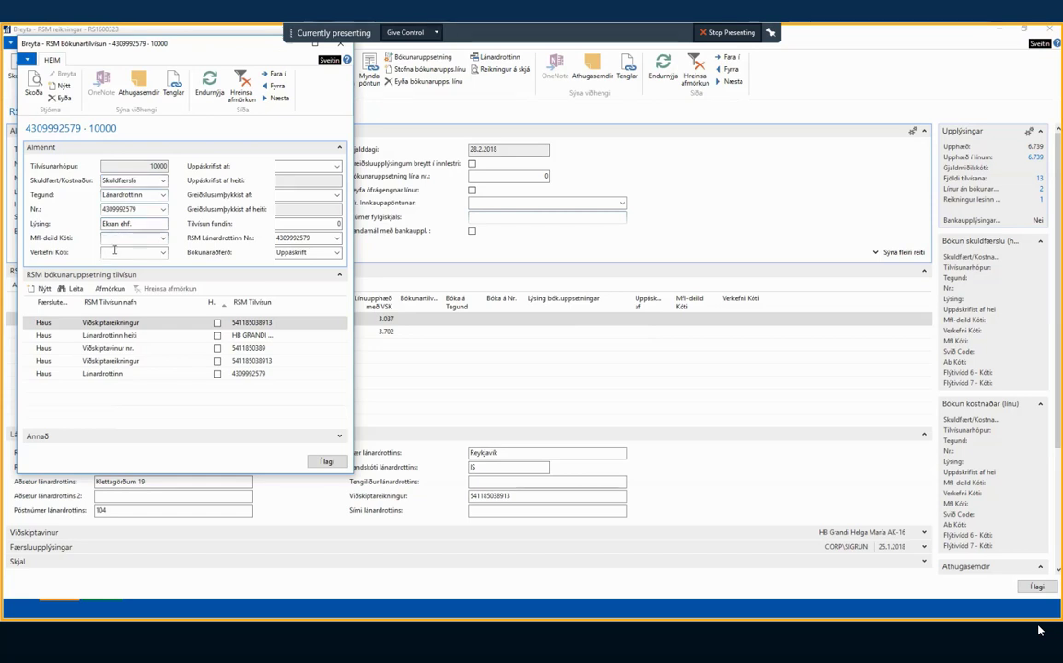
Step: Set Uppáskrifist af on the payable posting reference to the first CORP user in the approval user list
click(282, 168)
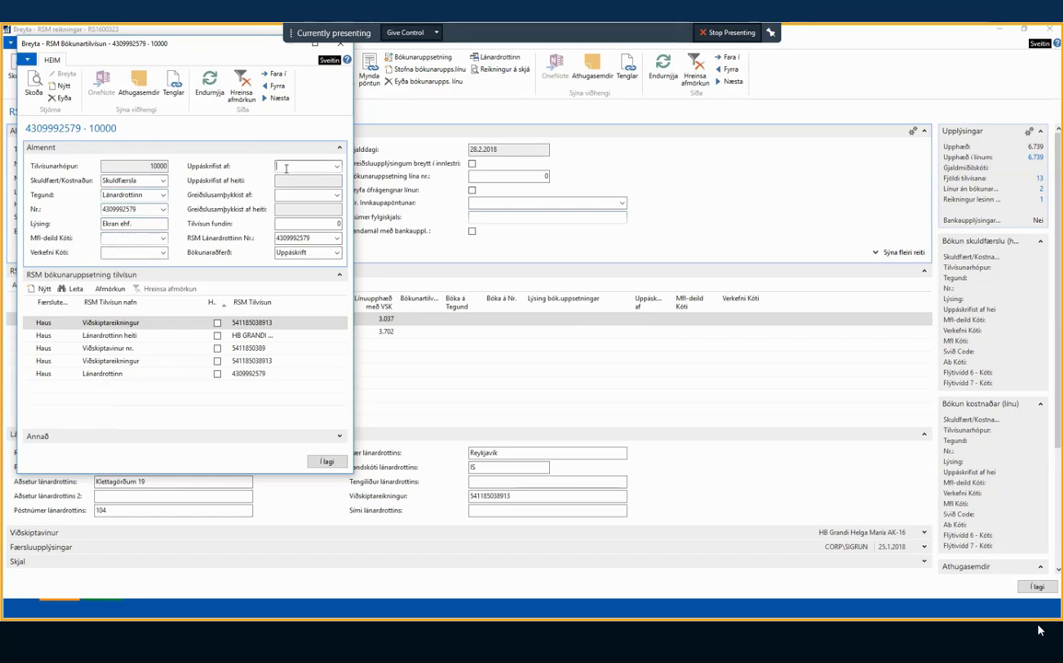
click(337, 167)
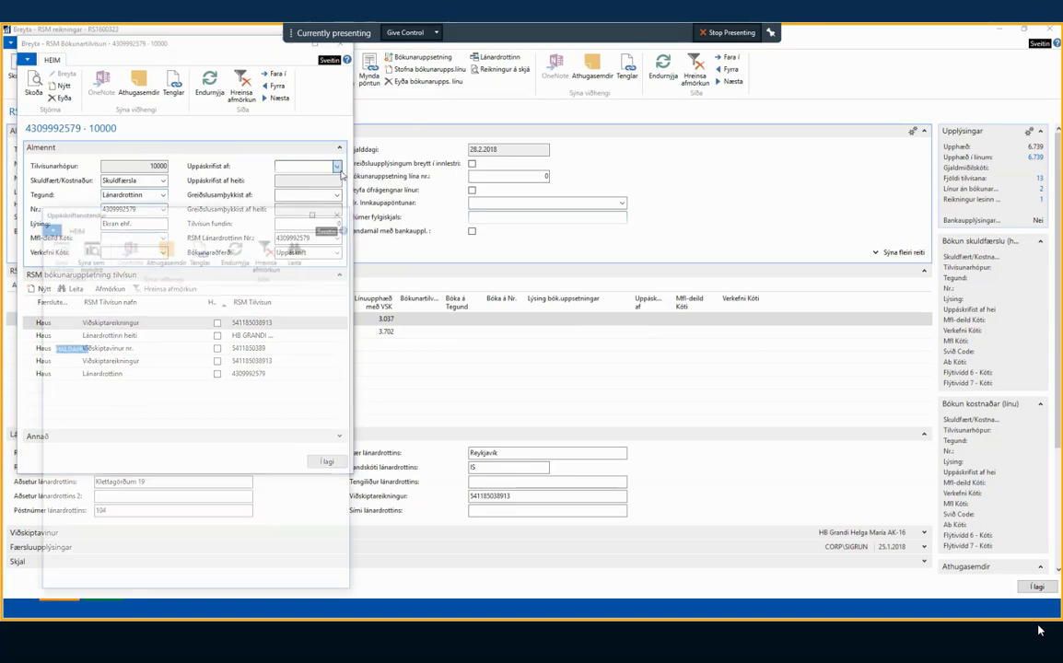
key(Down)
key(Down)
key(Down)
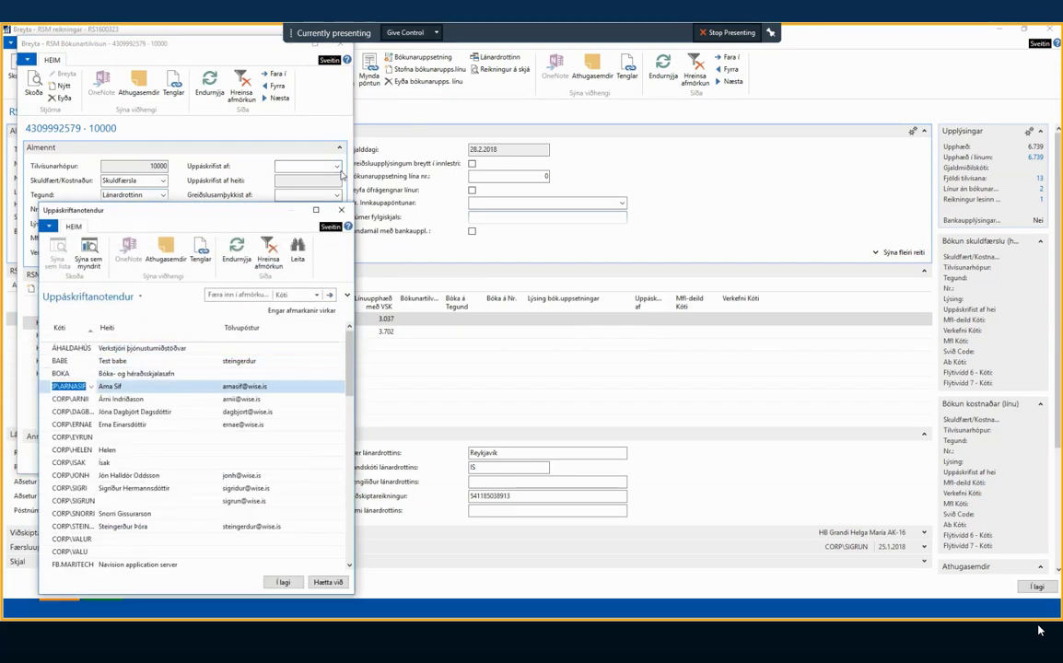
key(Return)
key(Tab)
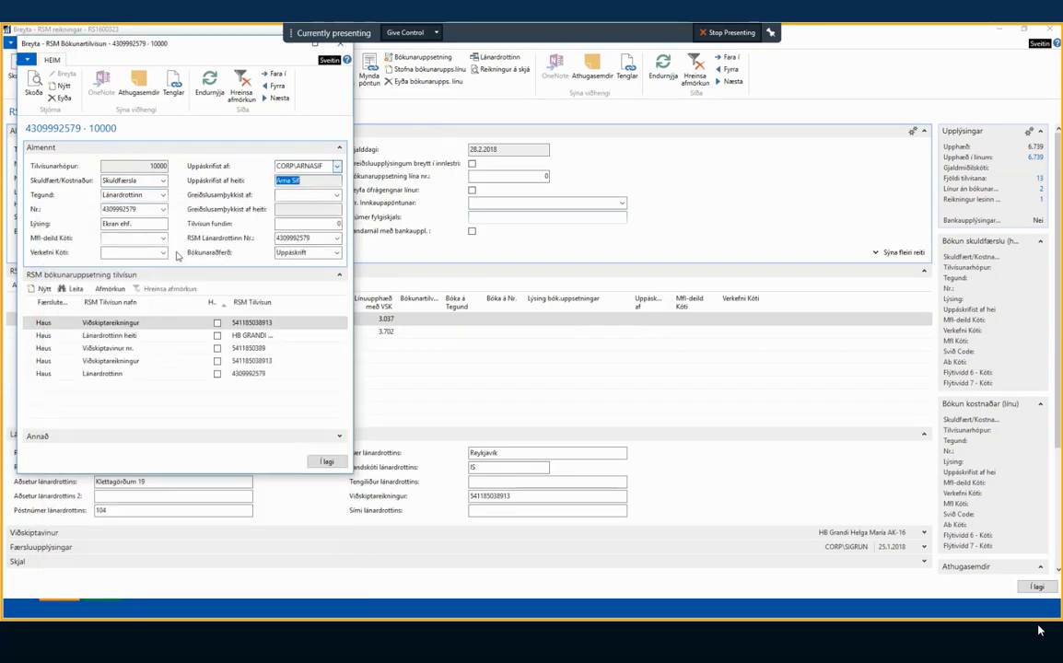
Step: Delete the Lánardrottinn heiti and both Viðskiptareikningur references, keeping only Viðskiptavinur nr. and Lánardrottinn
drag(104, 322, 143, 334)
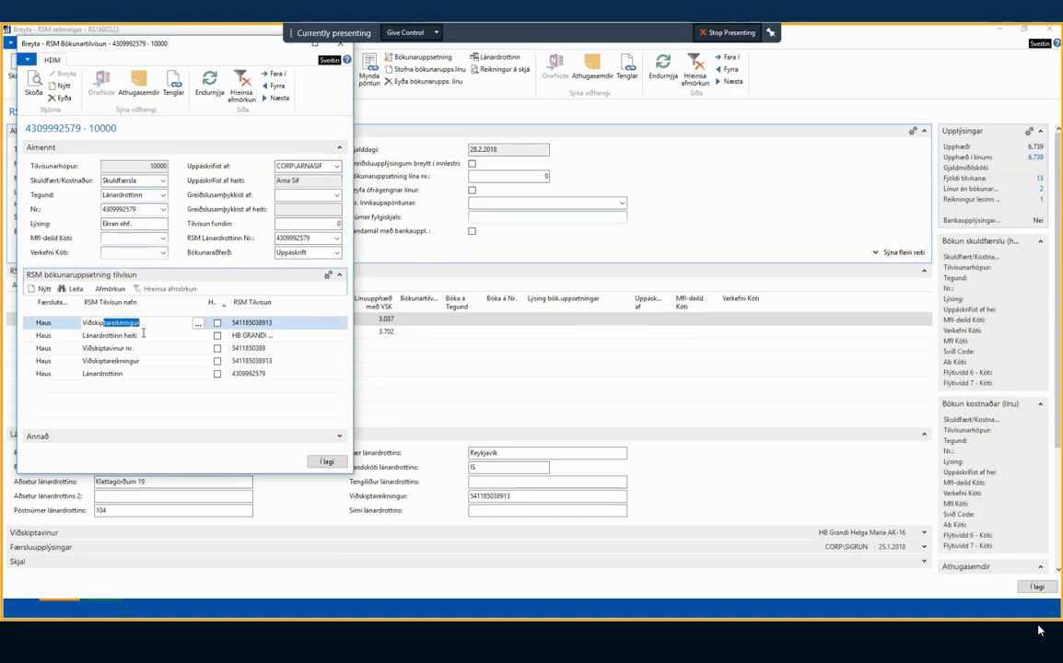
click(144, 334)
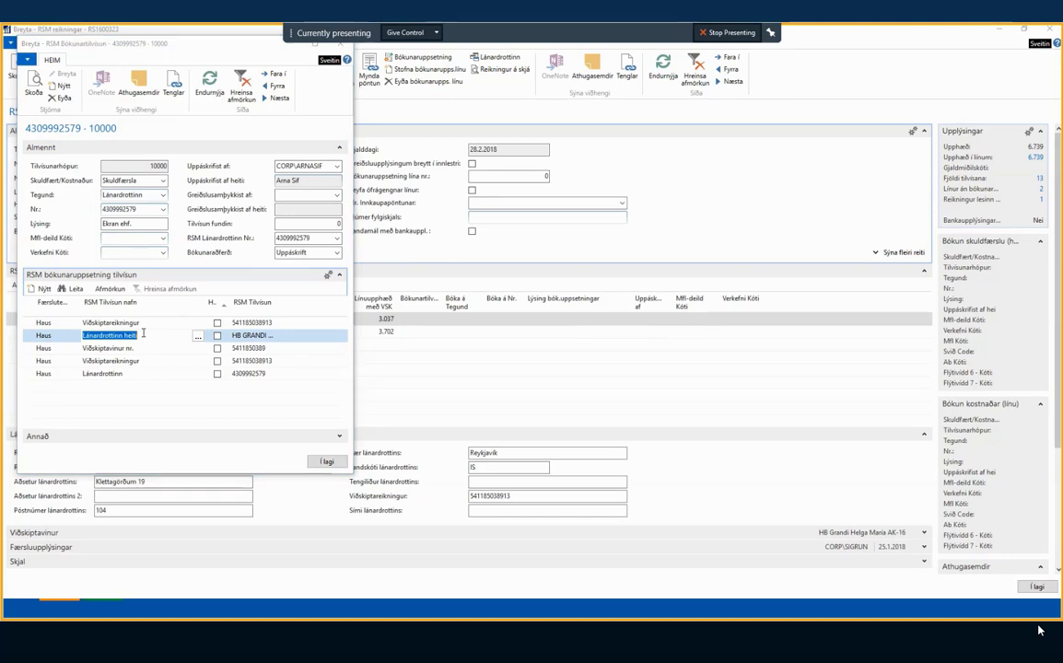
key(ctrl+Delete)
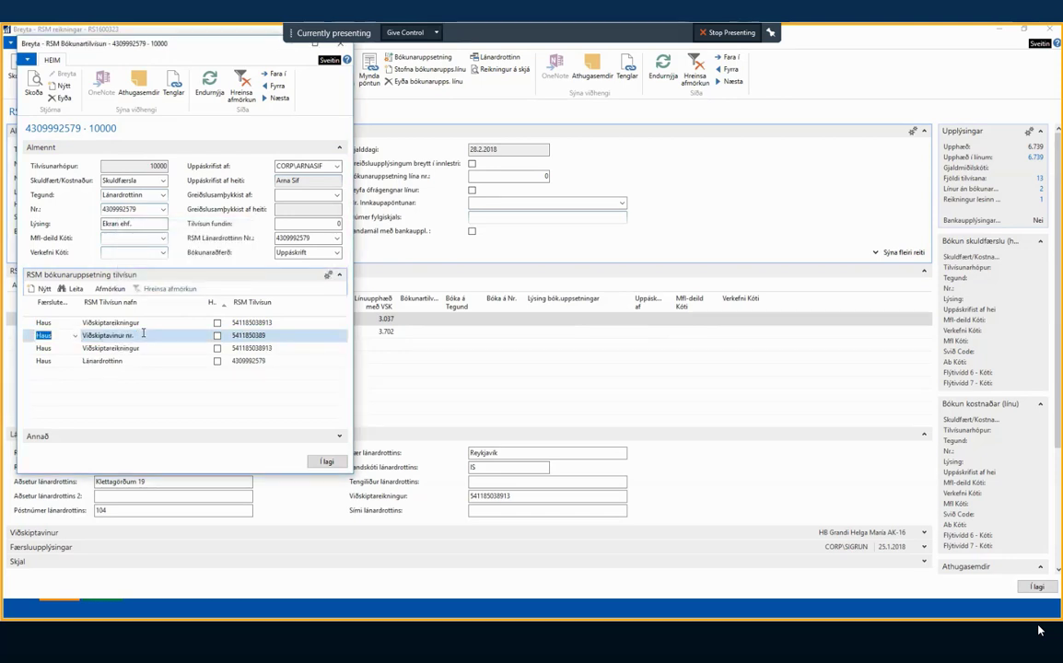
key(Up)
key(ctrl+Delete)
key(Return)
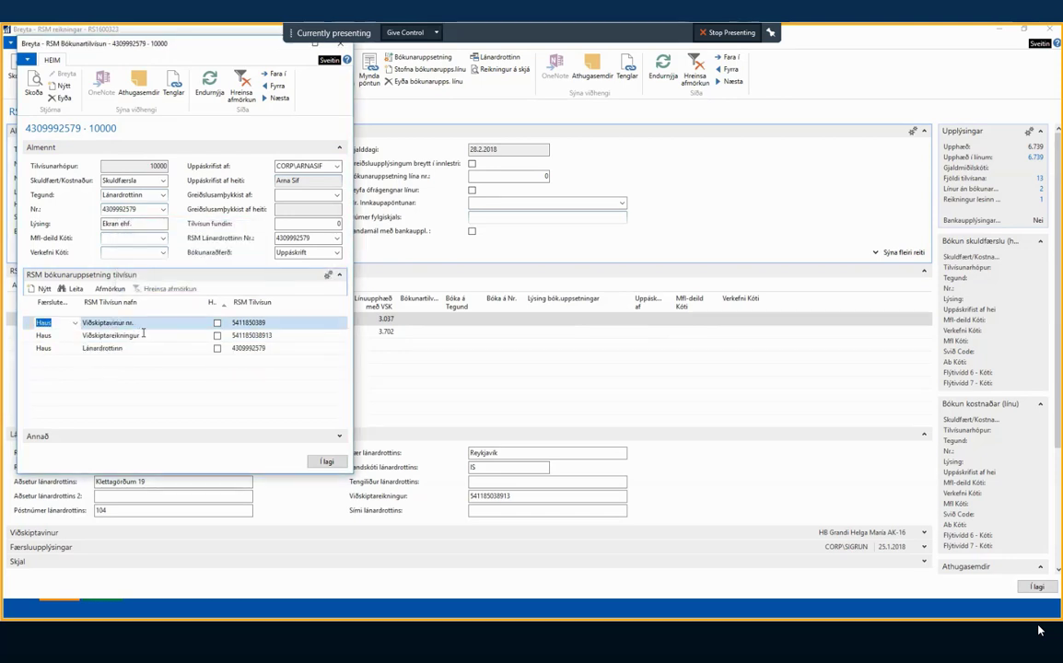
key(Down)
key(ctrl+Delete)
key(Return)
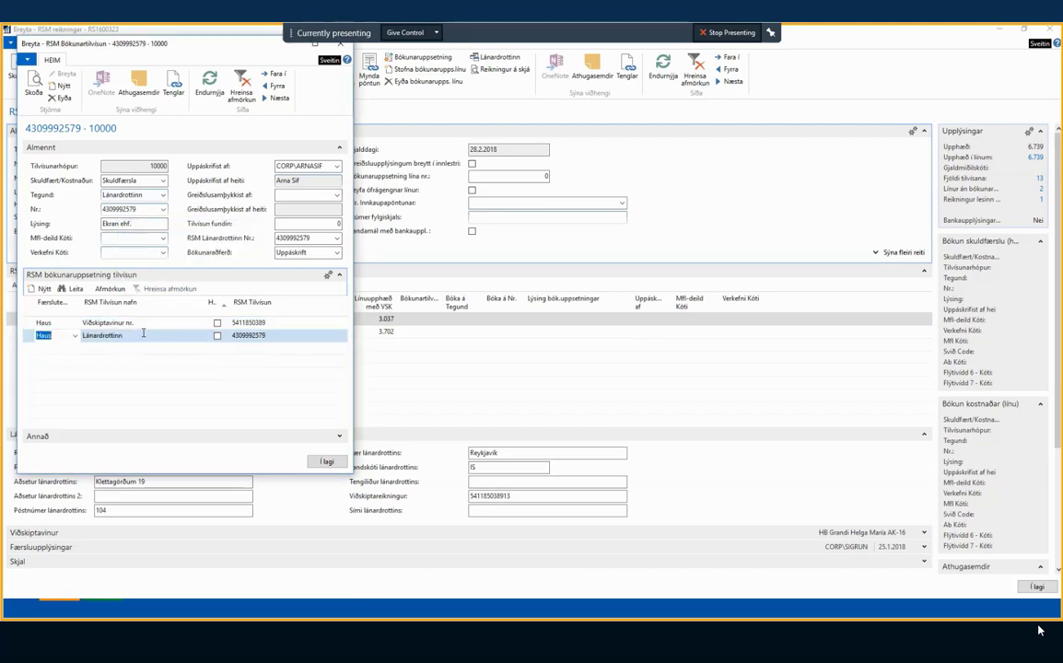
Step: Check the two kept references, the approver and the vendor number, then accept the payable posting reference
key(Up)
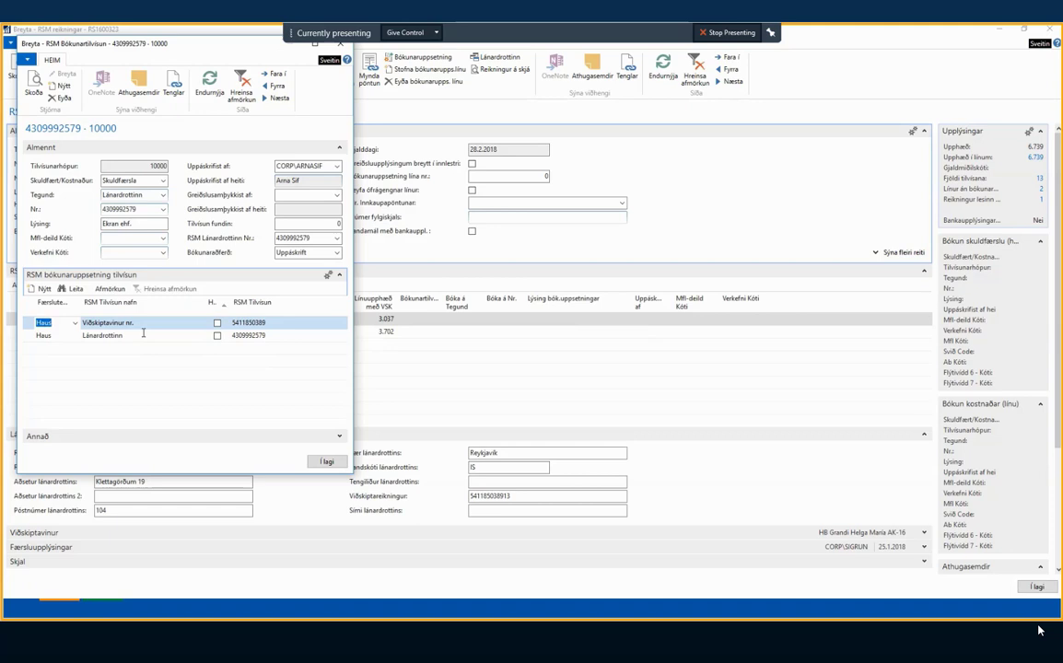
key(Down)
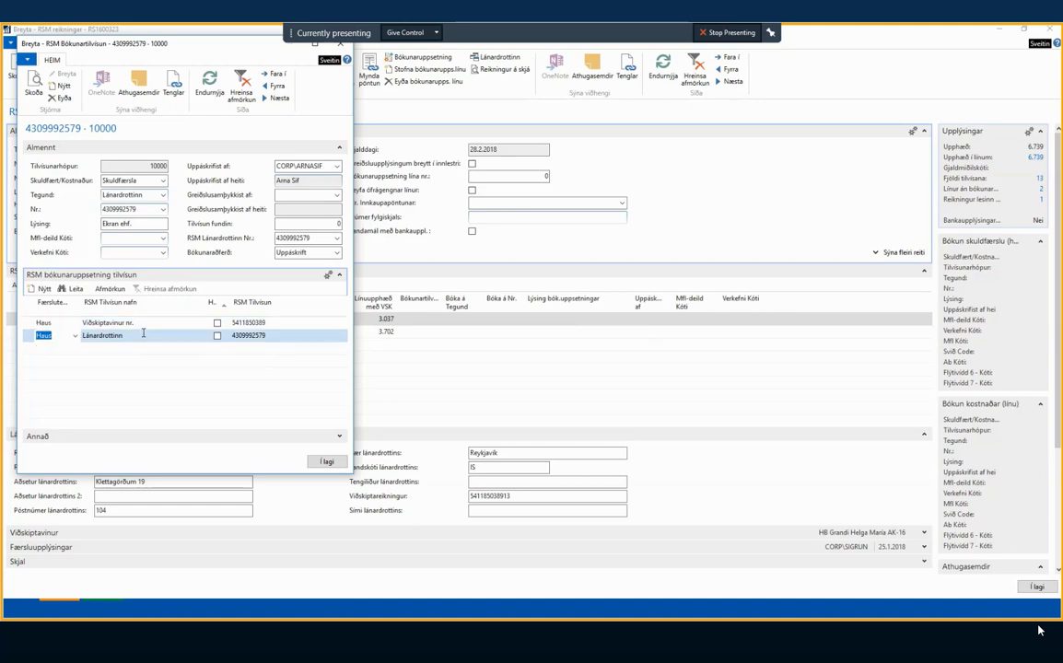
key(Escape)
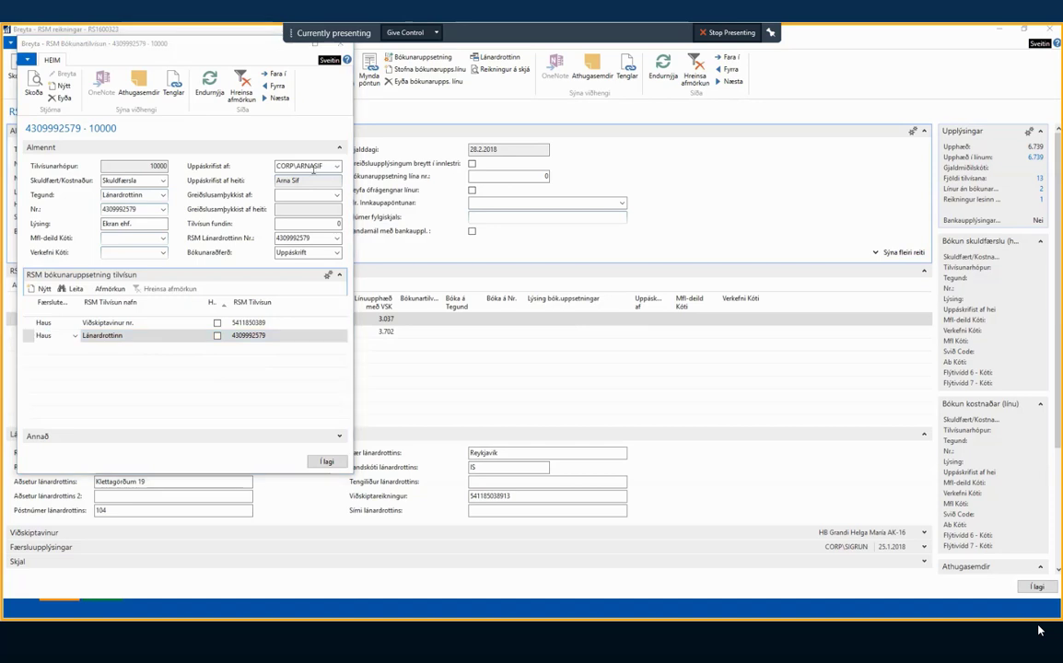
drag(325, 167, 276, 168)
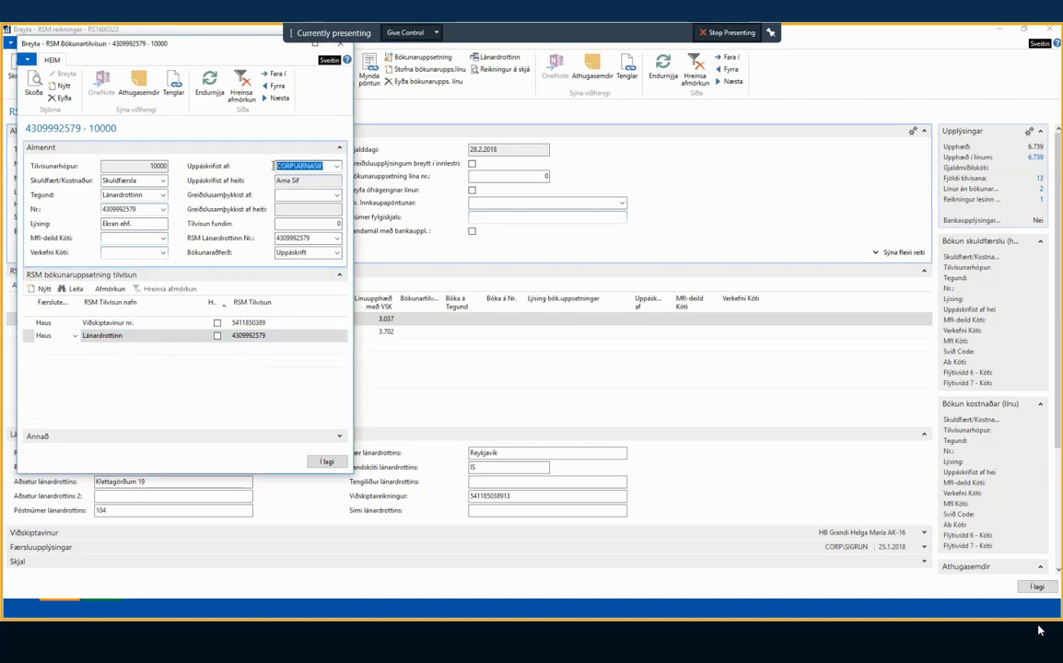
double_click(139, 209)
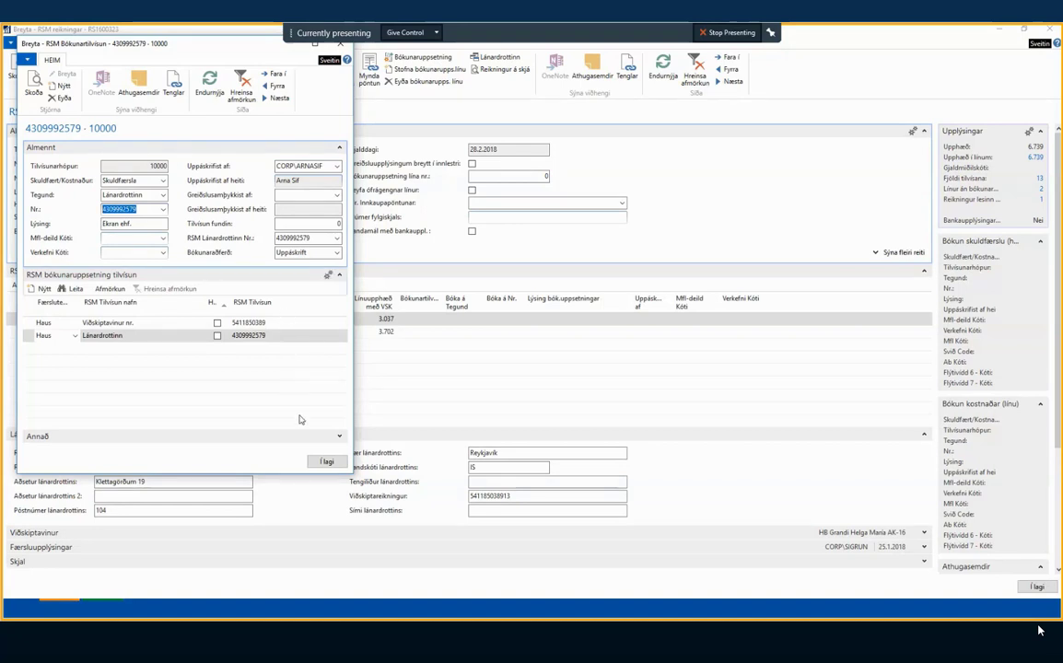
click(326, 462)
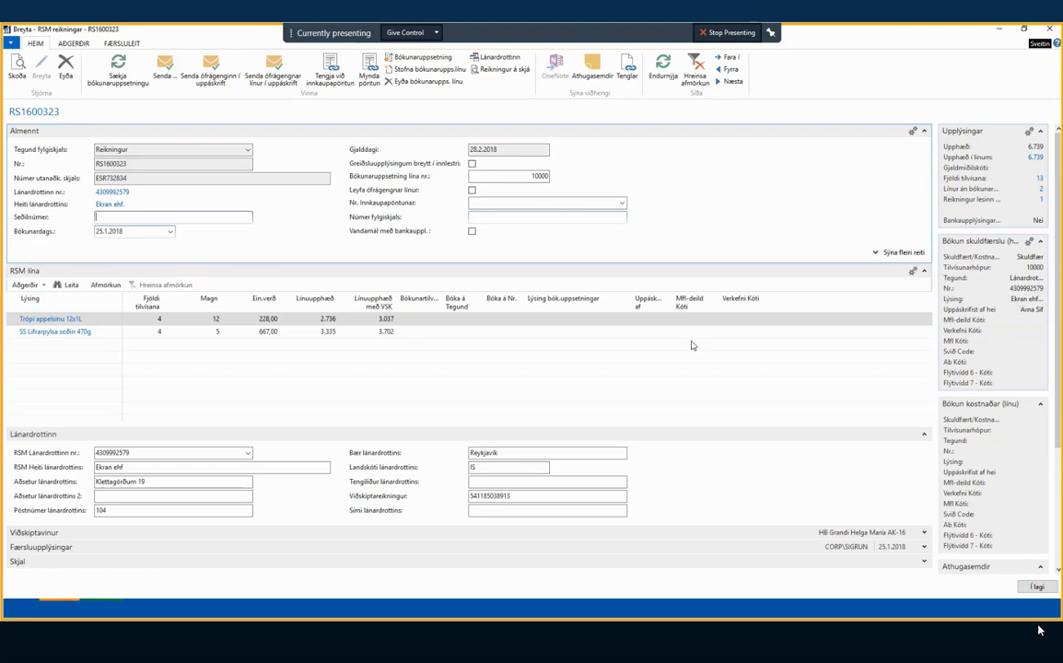
Step: Create a posting setup line for the invoice line Trópí appelsínu 12x1L
click(418, 320)
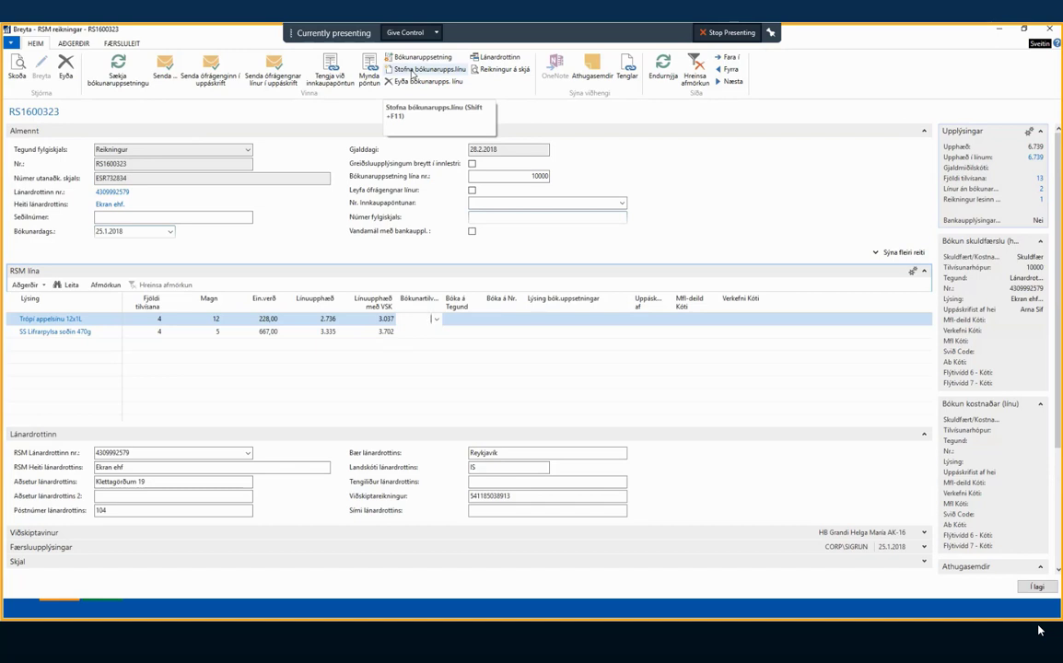
click(412, 71)
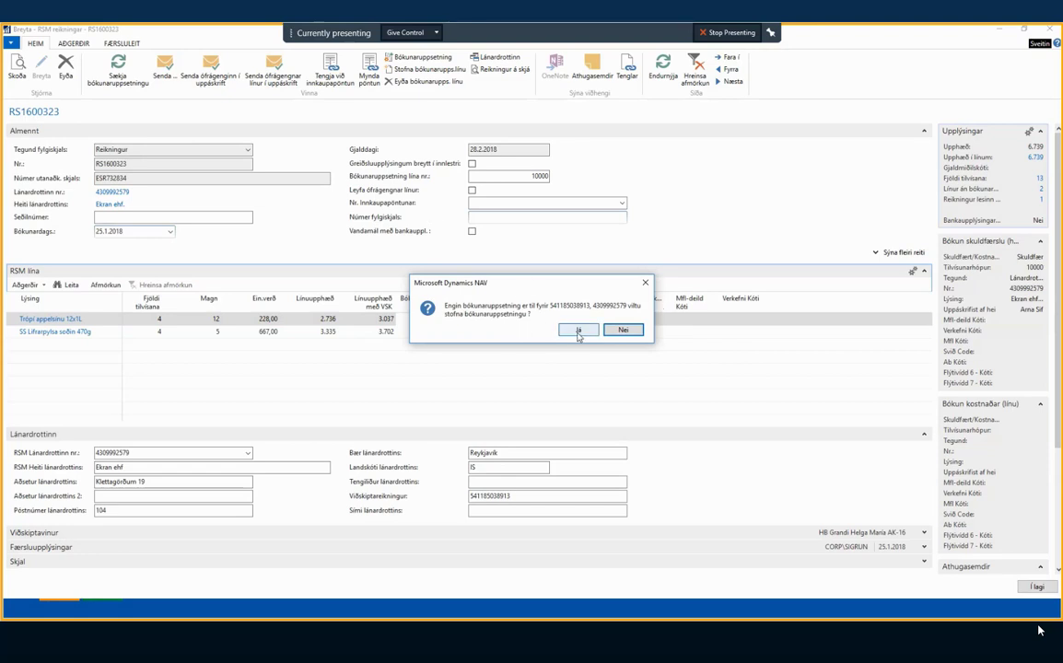
click(579, 332)
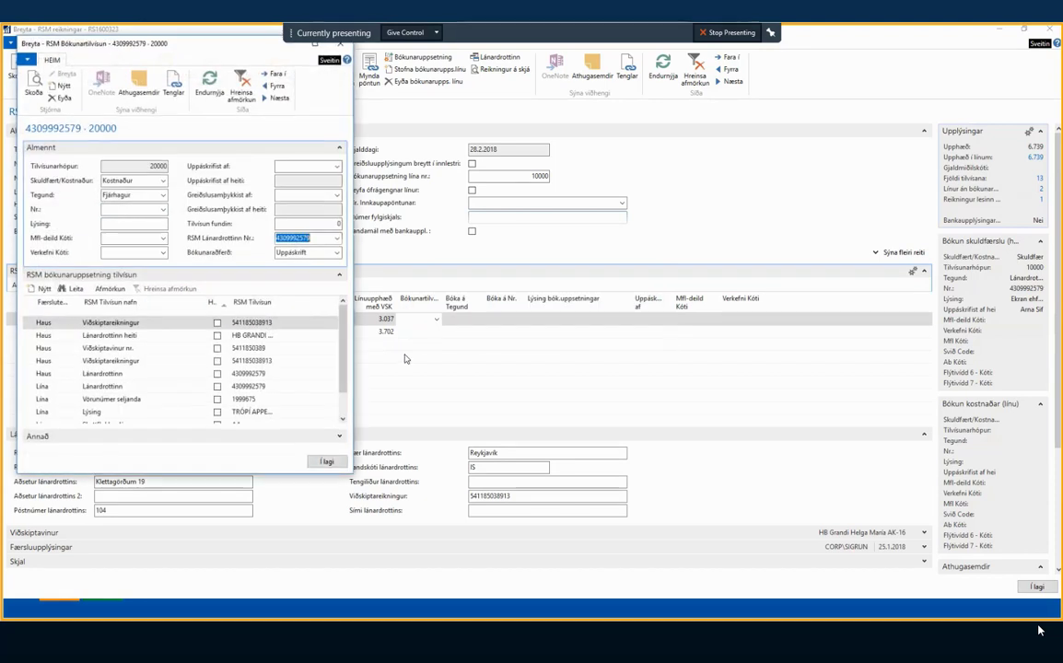
Step: Look up "rit" by account name and set Nr. on the cost posting reference to ledger account 2031, Ritföng
click(135, 210)
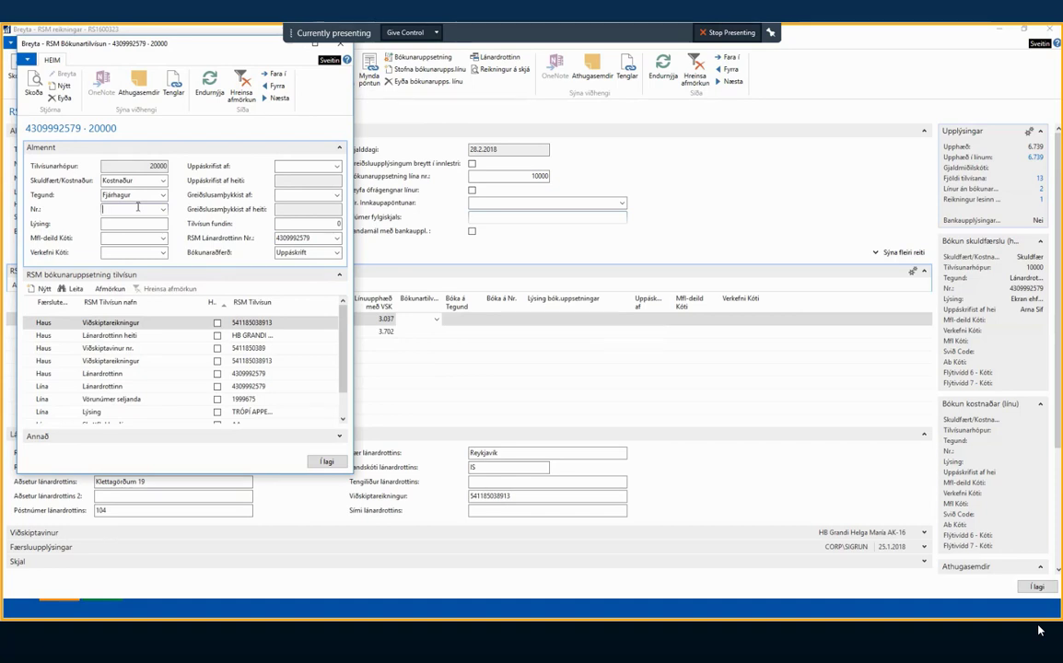
click(163, 209)
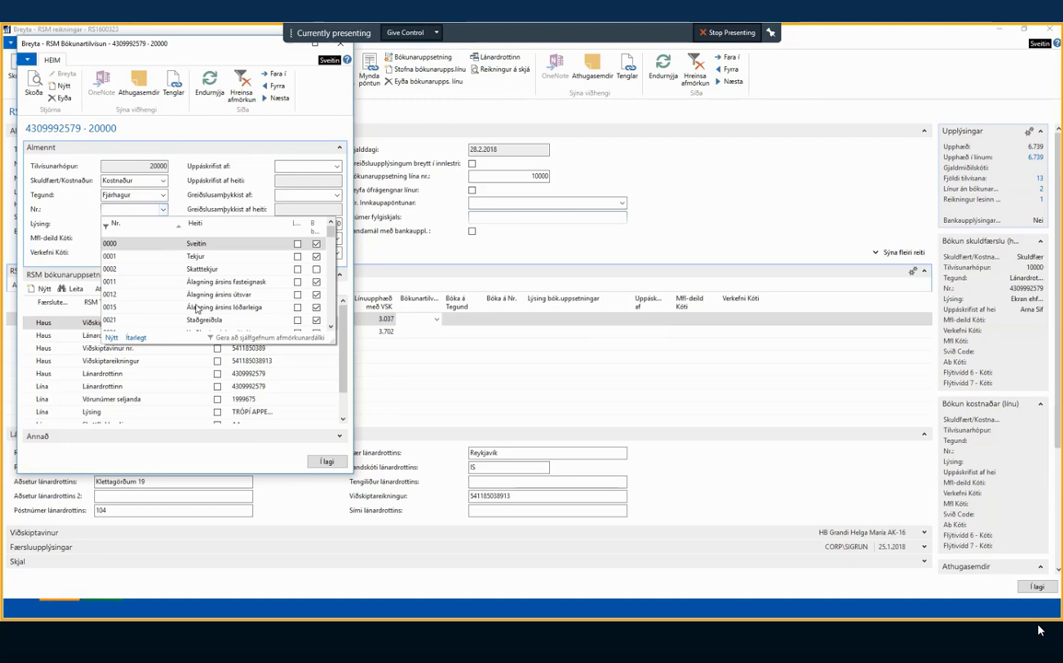
click(224, 241)
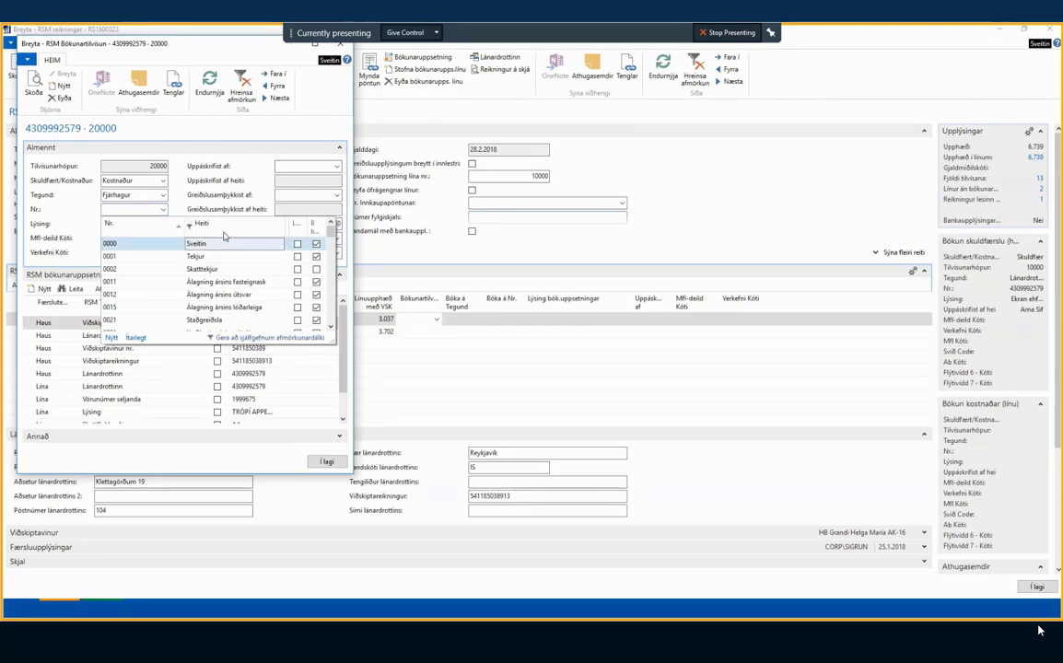
text(n)
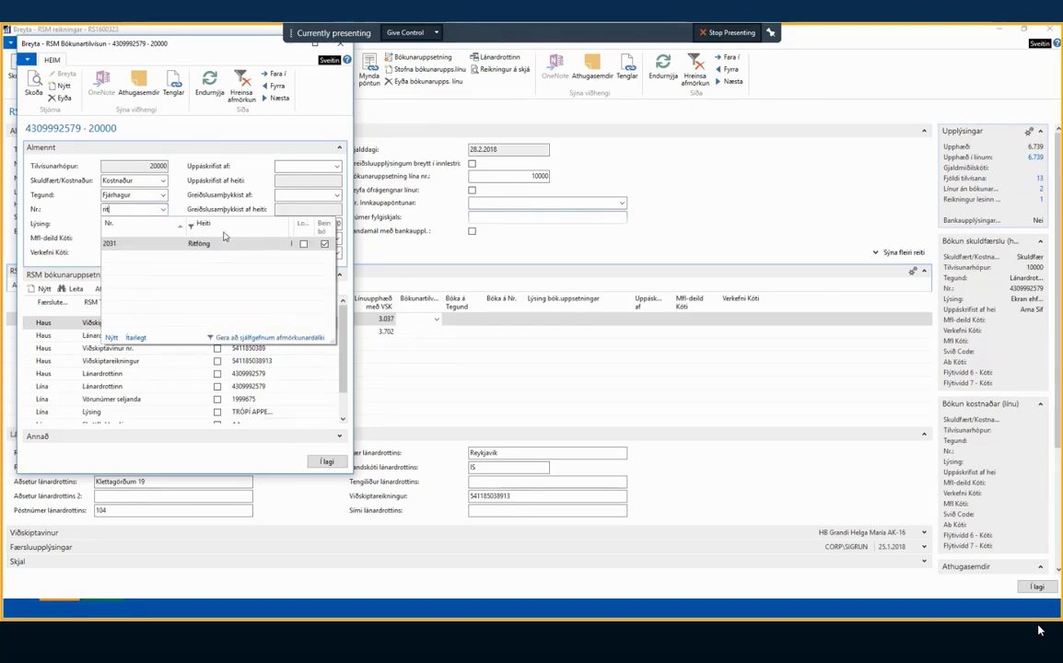
click(112, 245)
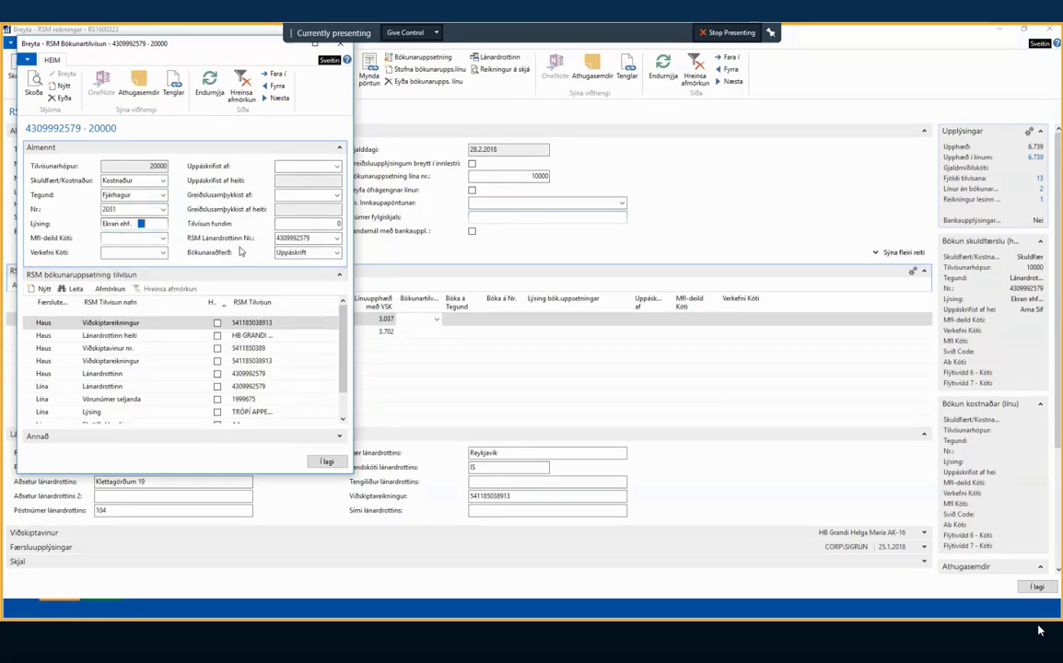
Step: Set Mfl-deild Kóti on the cost posting reference to 0200 and leave Verkefni Kóti empty
key(Tab)
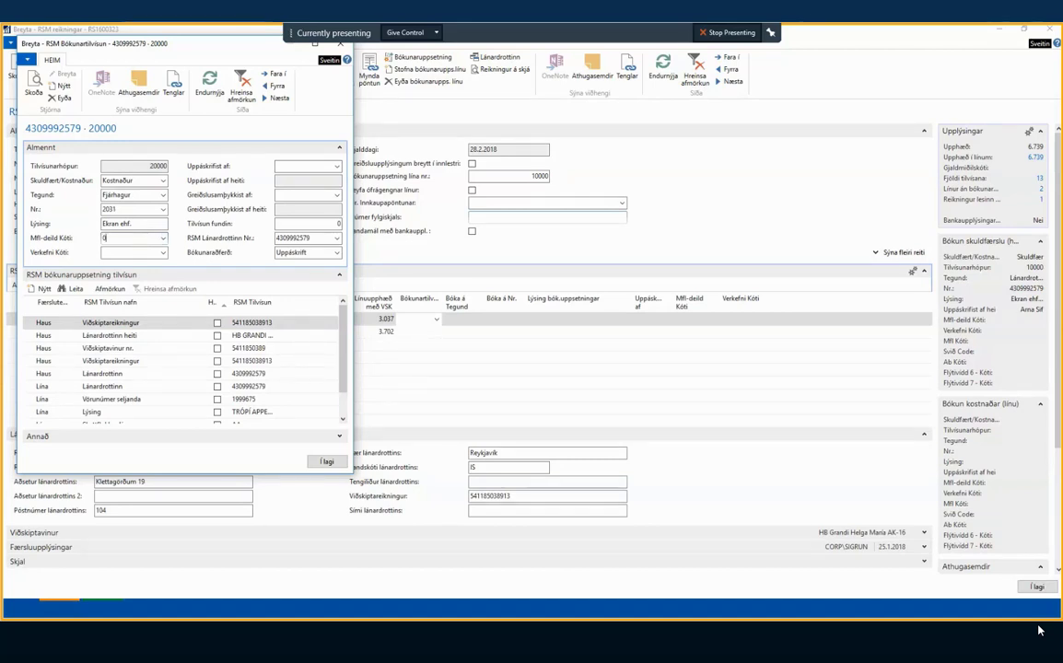
text(0200)
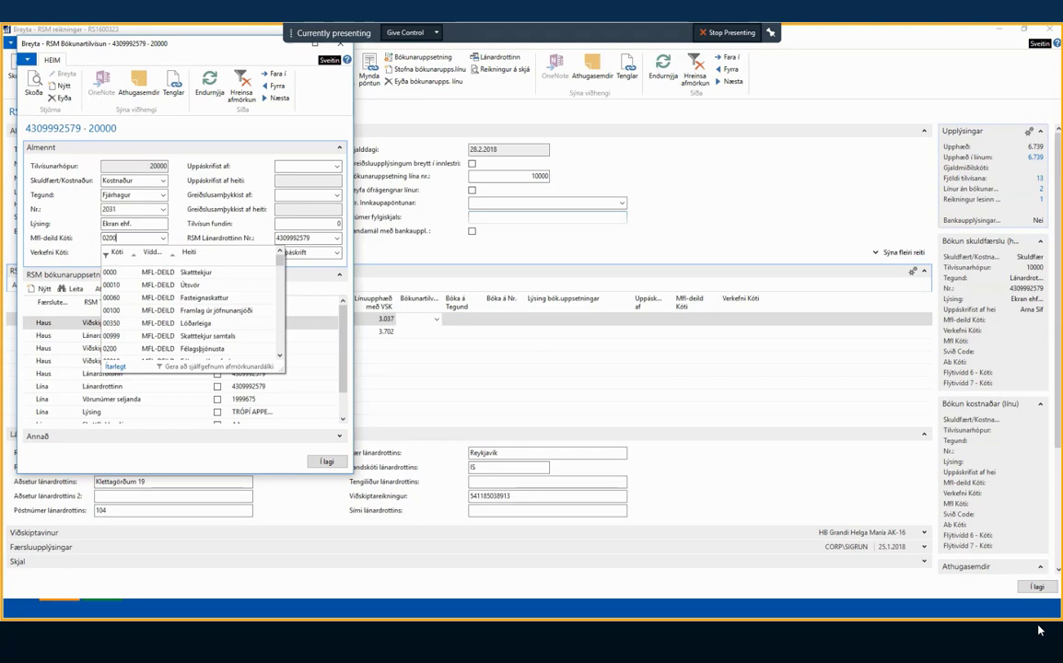
key(Tab)
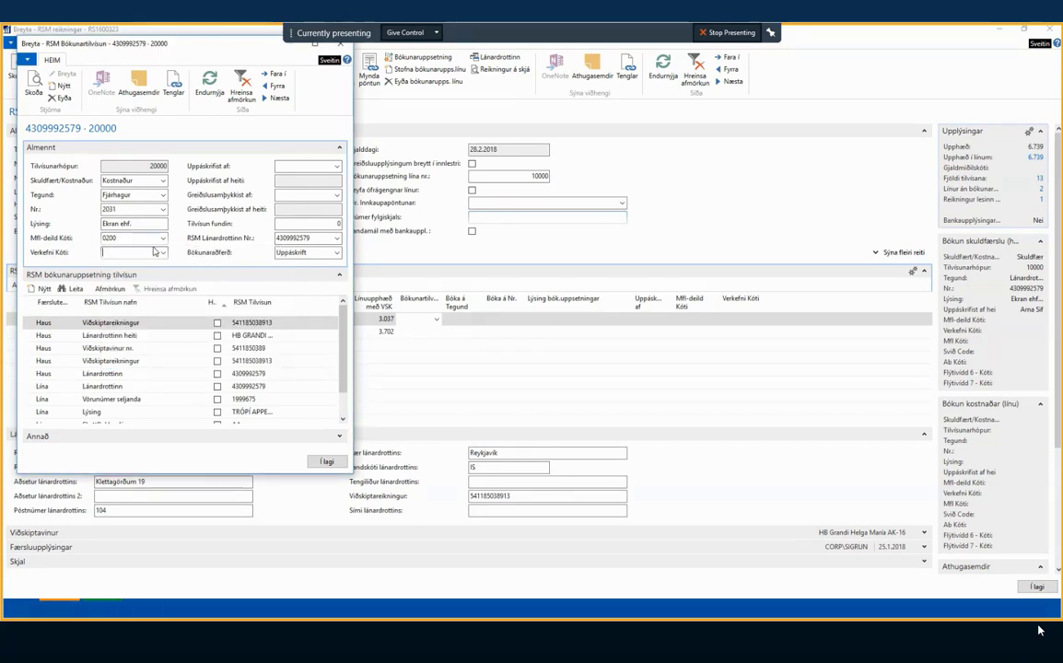
click(161, 251)
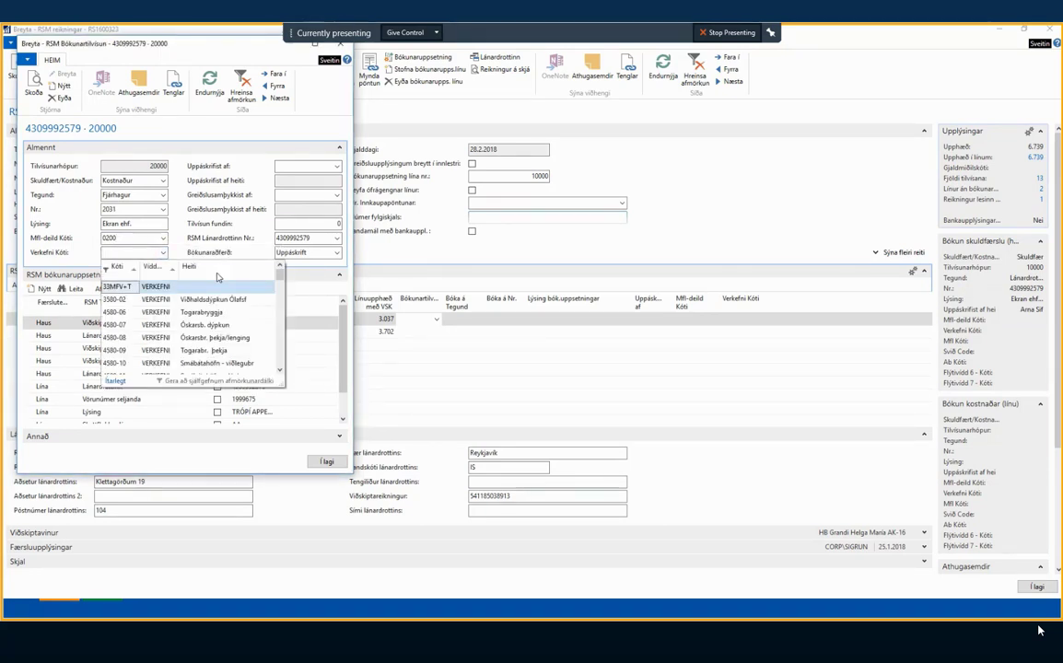
key(Escape)
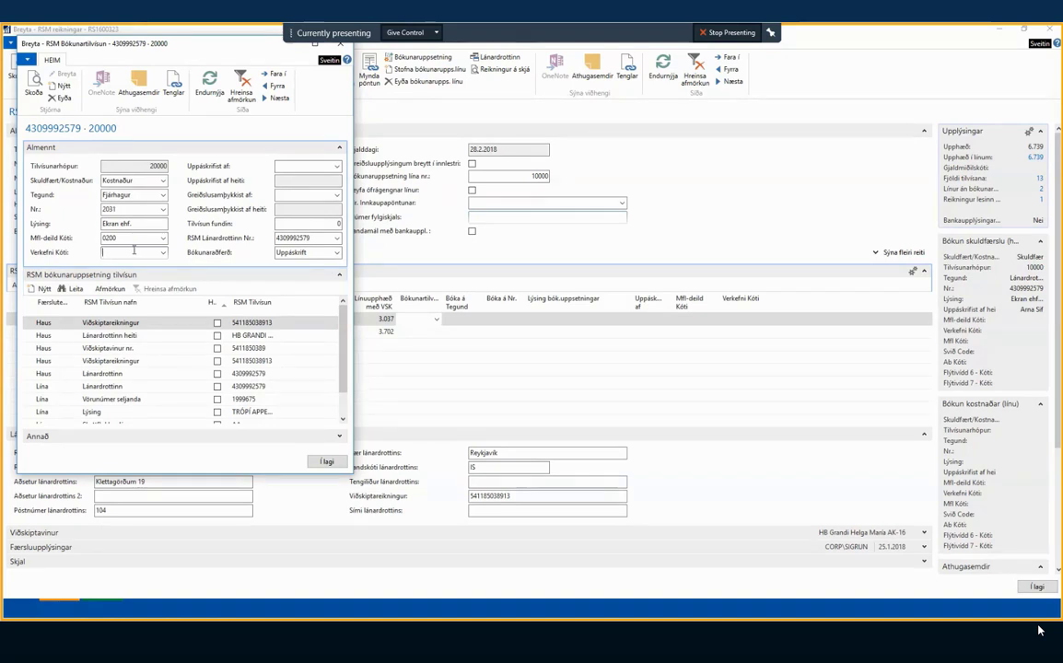
key(shift+Tab)
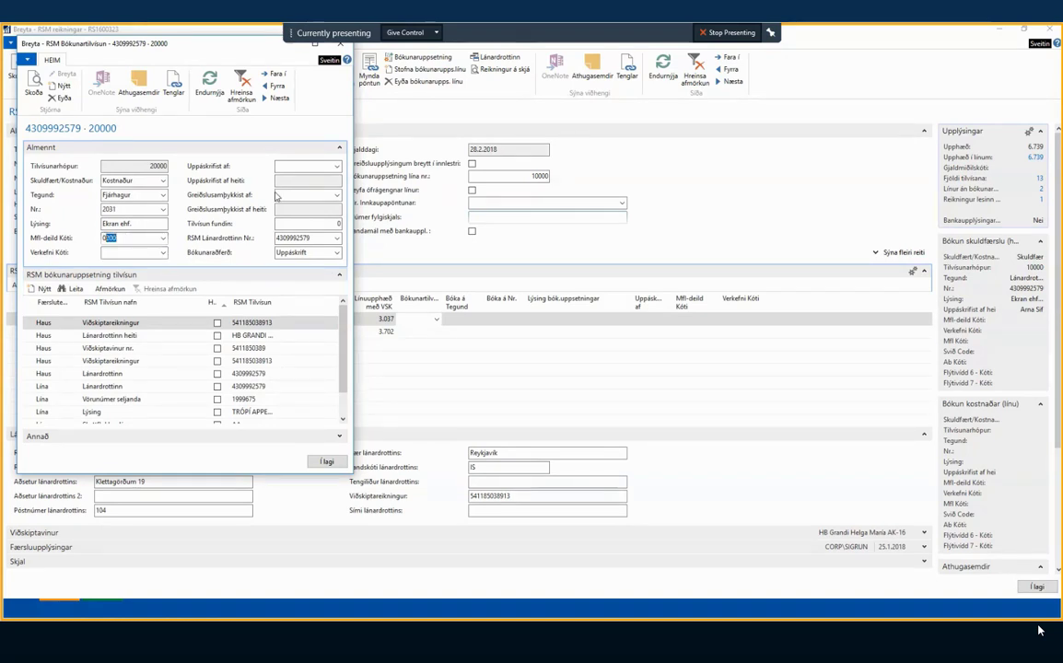
Step: Set Uppáskrifist af on the cost posting reference to the same approver as on the payable posting reference
click(285, 166)
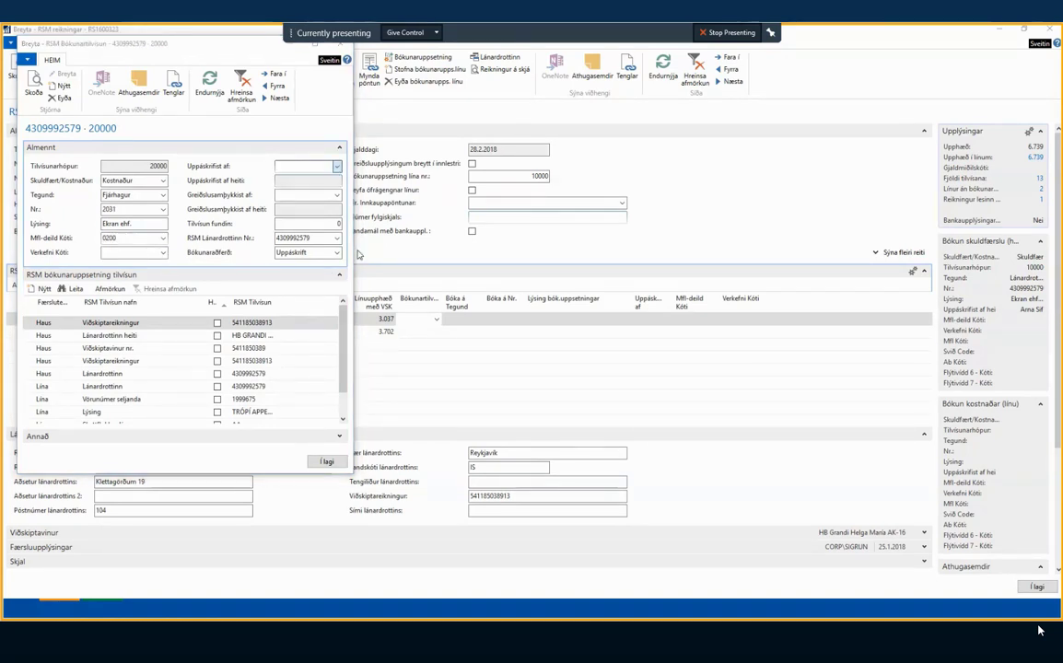
key(Down)
key(Down)
key(Down)
key(Return)
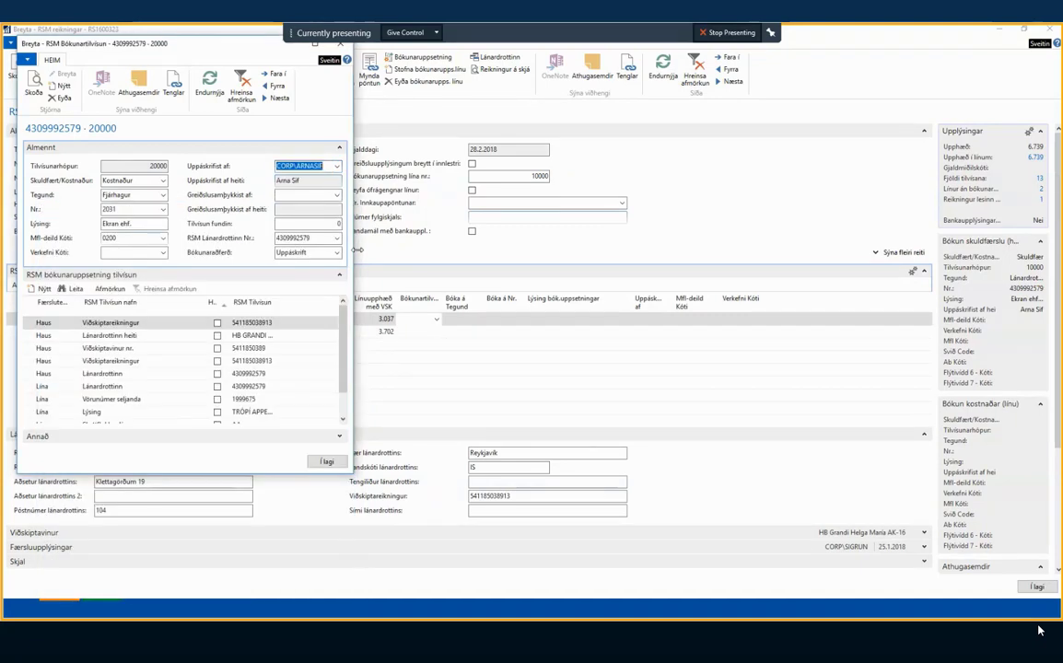
key(Tab)
key(Tab)
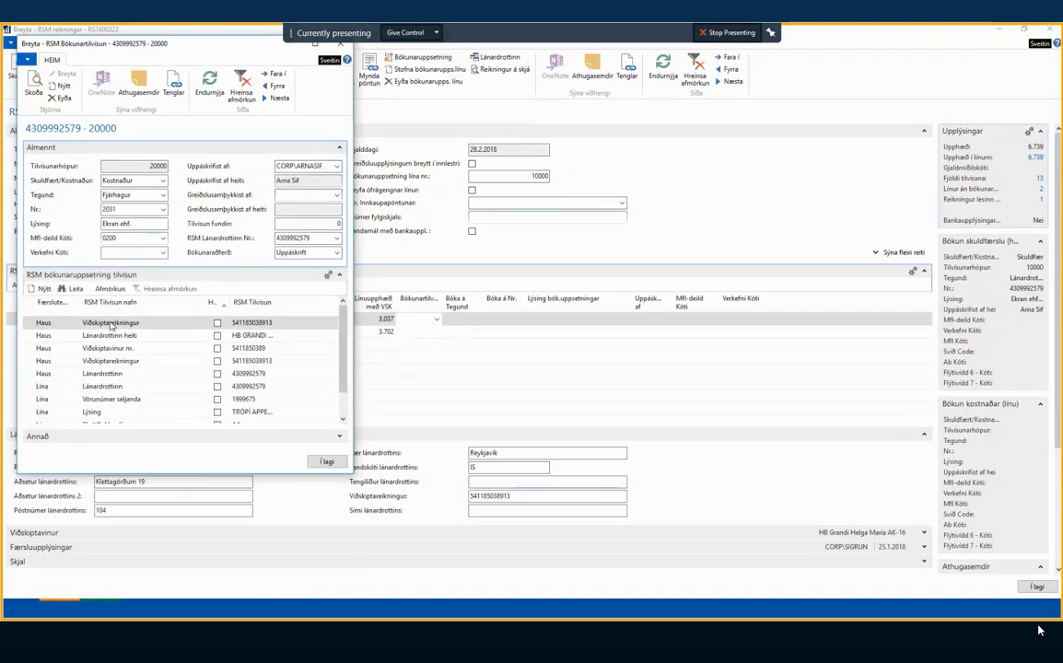
Step: Delete the header-level Lánardrottinn heiti reference from the cost posting reference
click(112, 326)
key(Down)
key(Down)
key(Down)
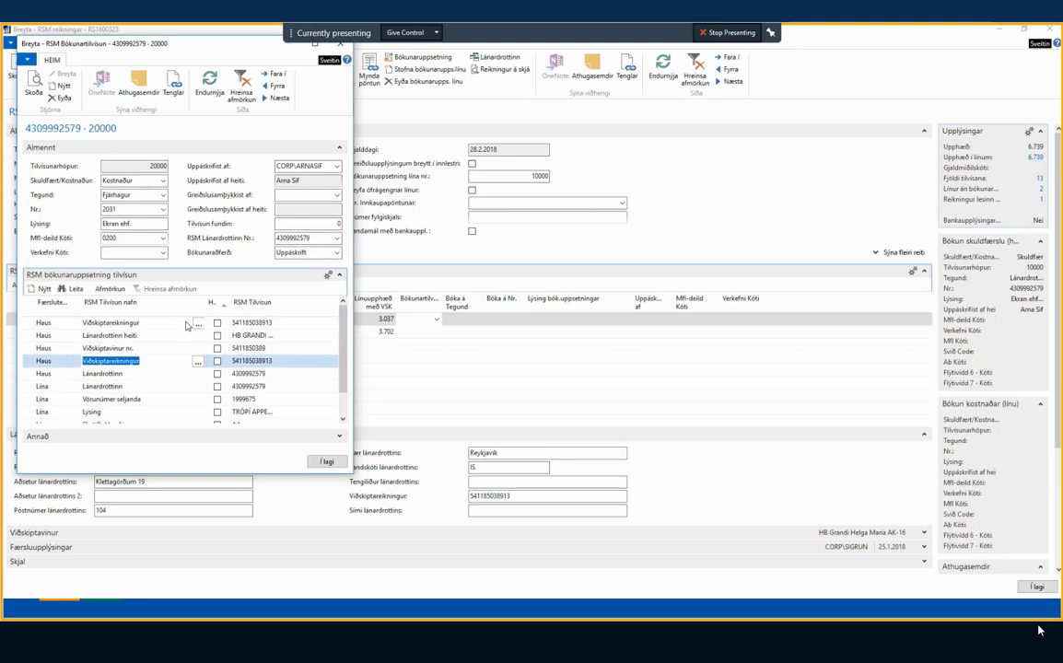
key(Up)
key(Up)
key(Up)
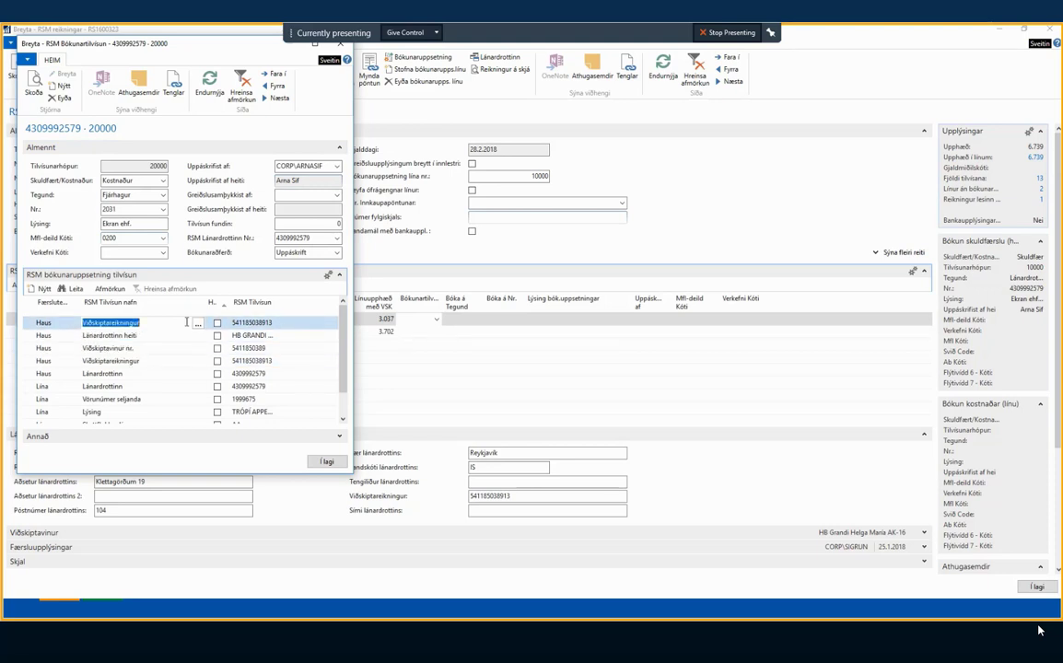
key(Down)
key(ctrl+Delete)
key(Return)
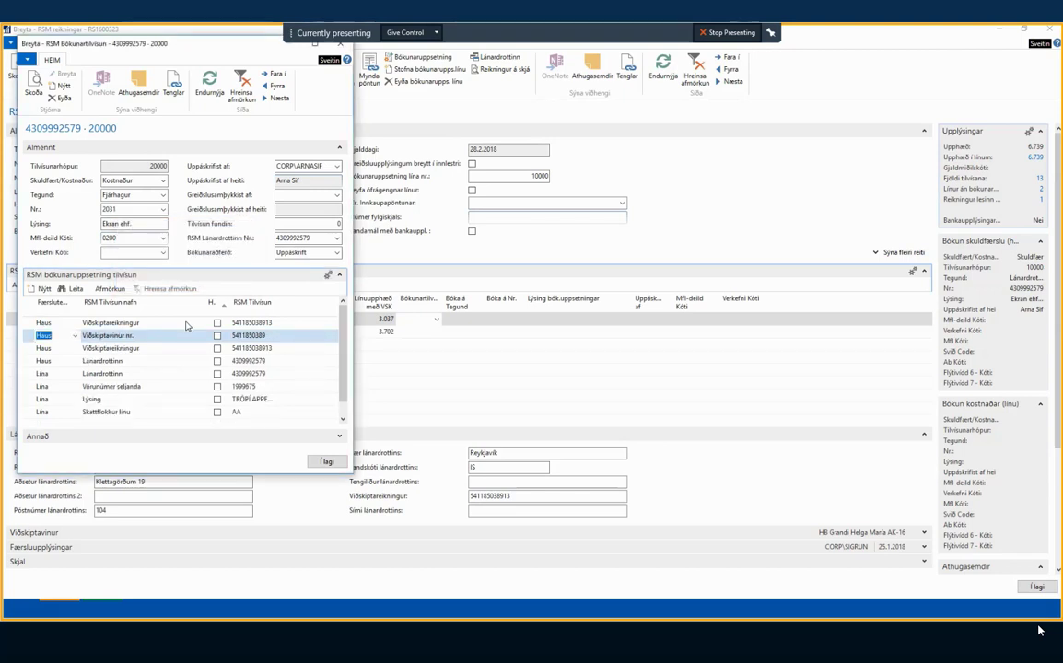
Step: Delete both Viðskiptareikningur references from the cost posting reference
key(Up)
key(ctrl+Delete)
key(Return)
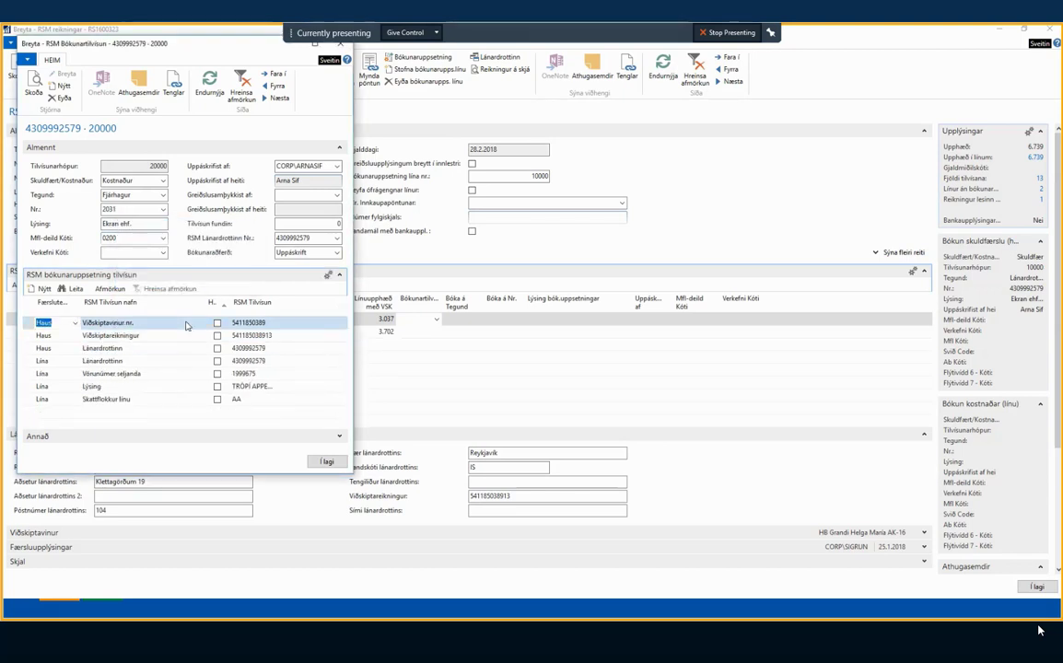
key(Down)
key(ctrl+Delete)
key(Return)
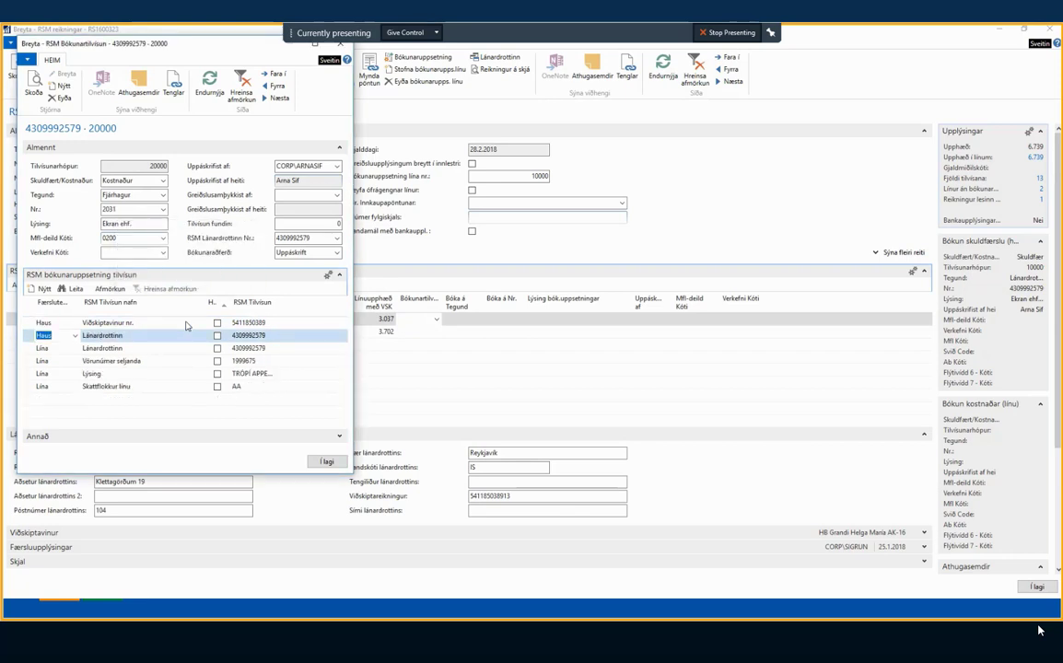
Step: Review the four Lína references against the account, Mfl-deild Kóti and approver chosen for the cost posting
key(Down)
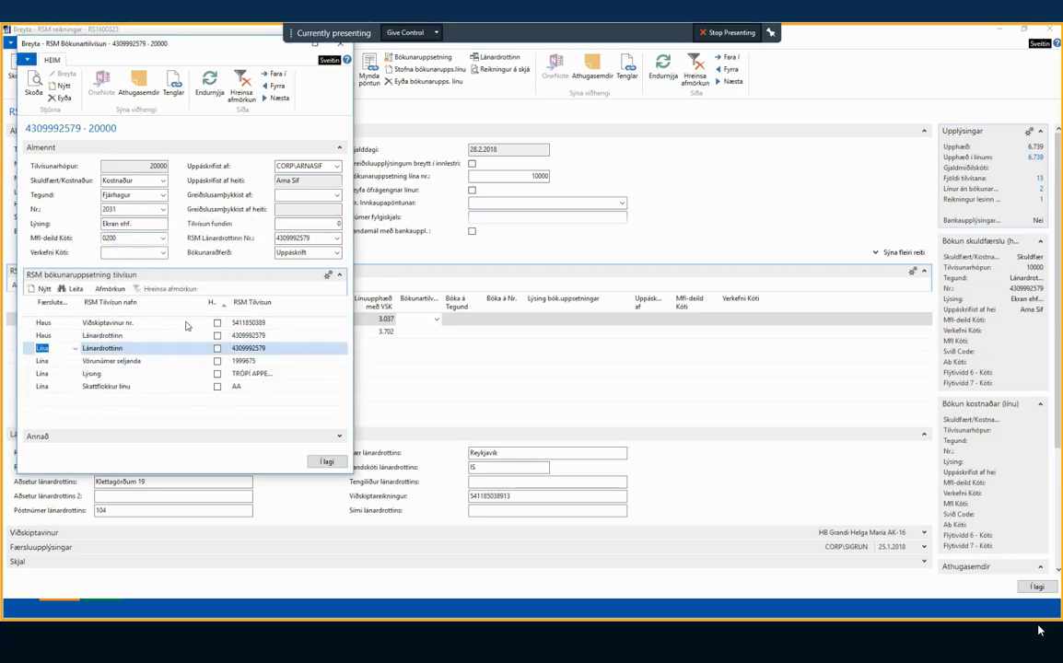
key(shift+Down)
key(shift+Down)
key(shift+Down)
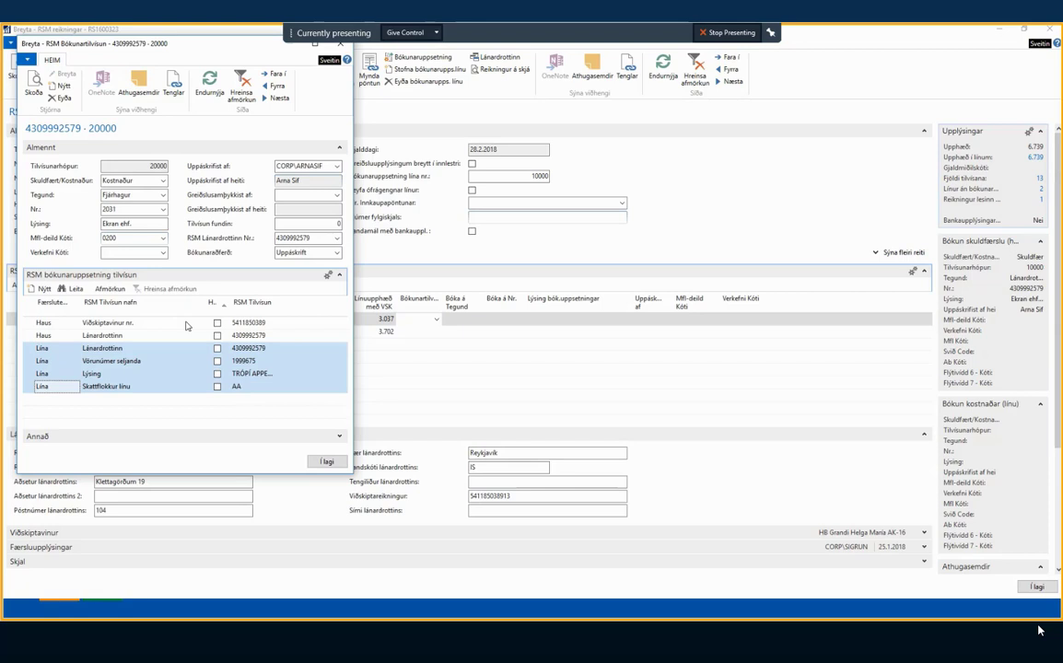
click(131, 210)
drag(157, 238, 92, 238)
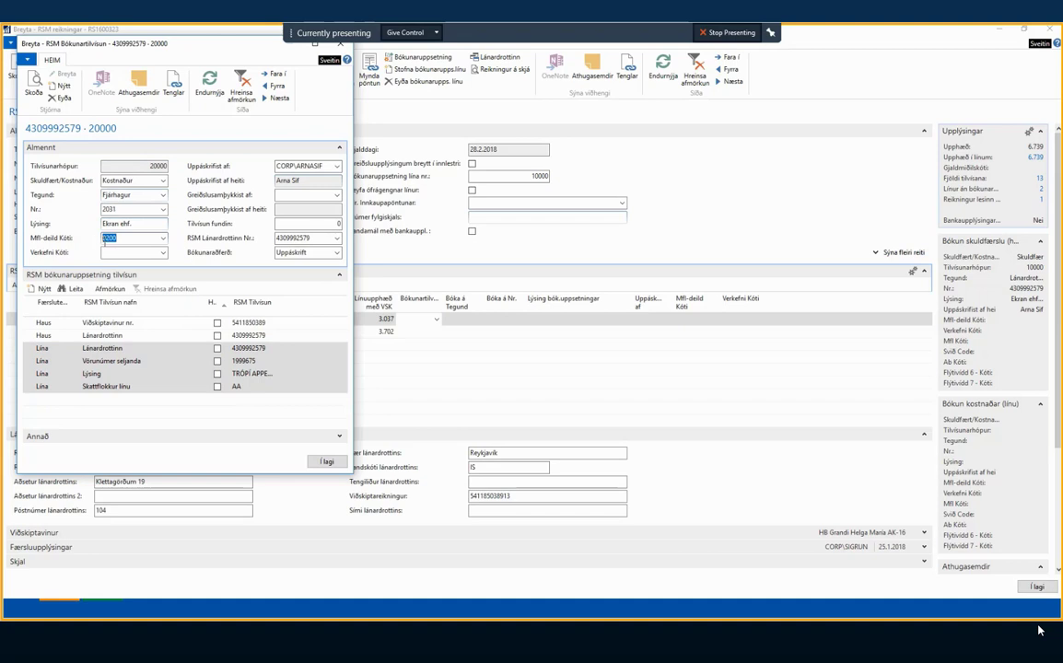
click(277, 167)
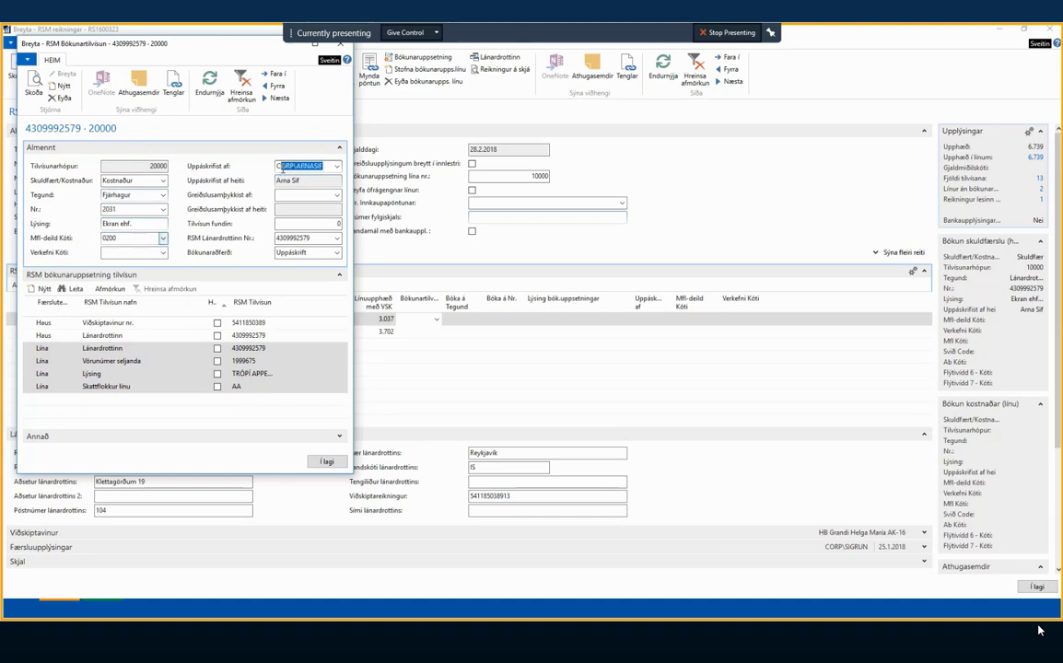
Step: Delete the four Lína references: Lánardrottinn, Vörunúmer seljanda, Lýsing and Skattflokkur línu
click(57, 349)
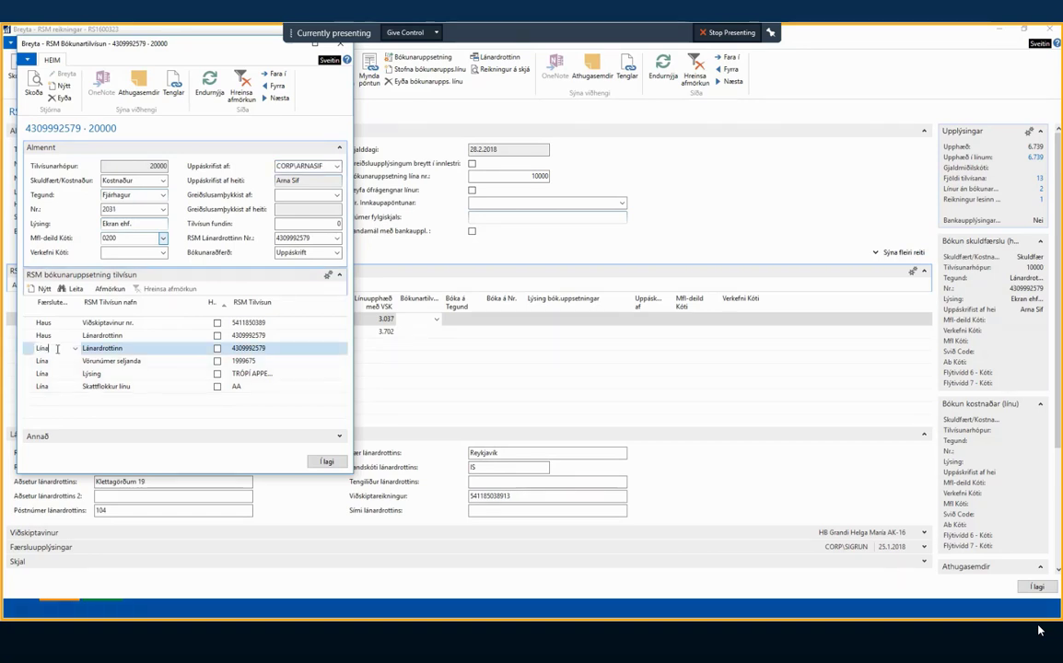
key(shift+Down)
key(shift+Down)
key(shift+Down)
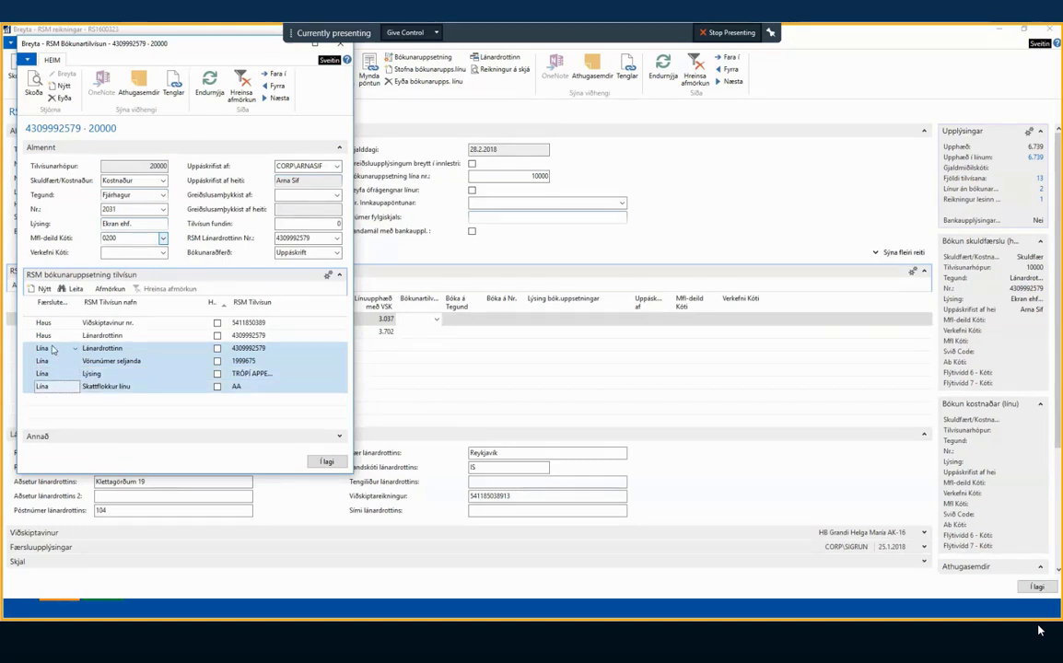
key(ctrl+Delete)
key(Return)
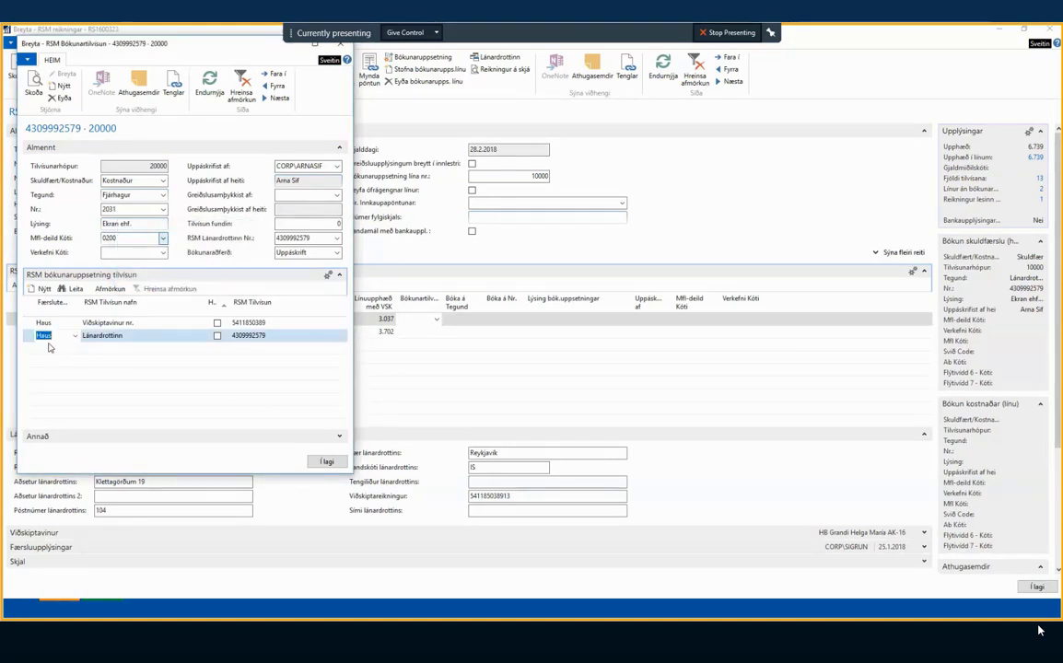
Step: Check the kept Viðskiptavinur nr. and Lánardrottinn references, the account and Mfl-deild Kóti, then accept the cost posting reference
click(65, 322)
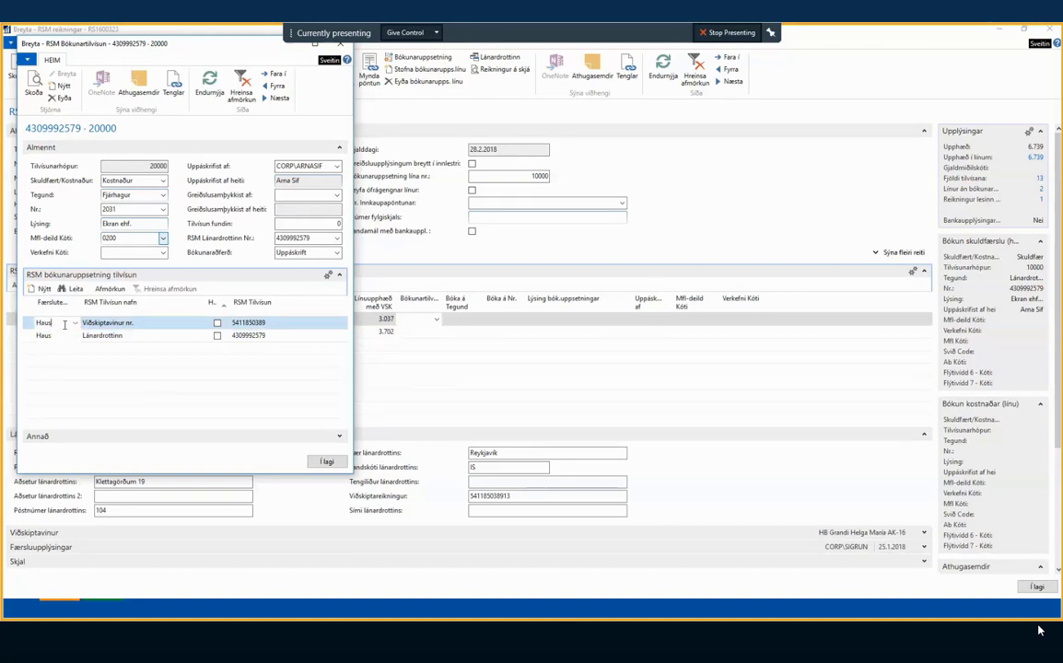
click(135, 338)
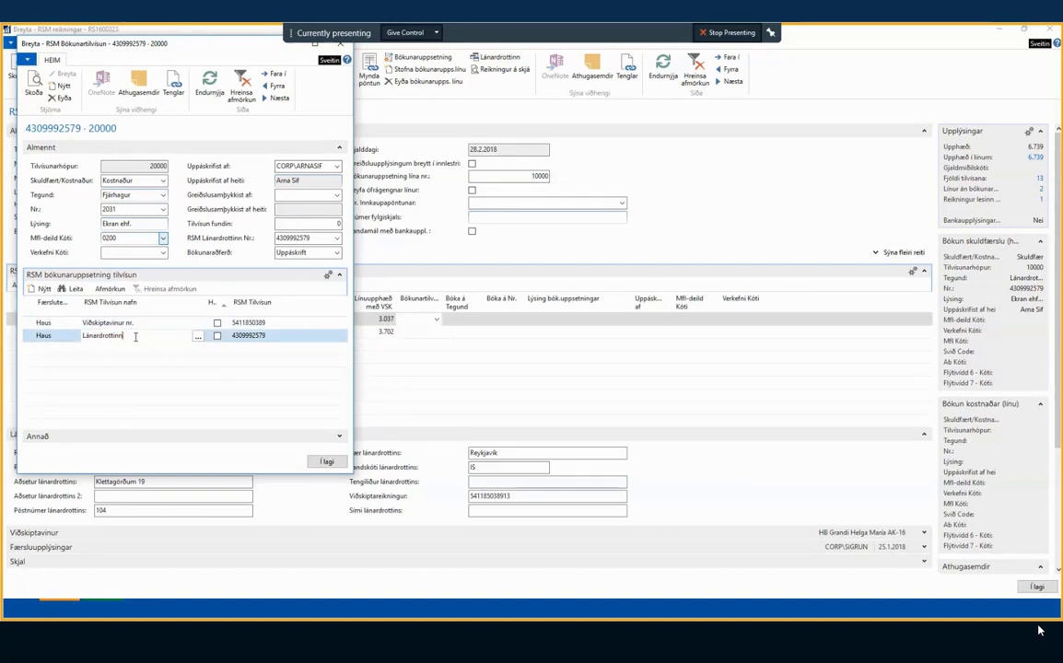
click(121, 210)
click(105, 239)
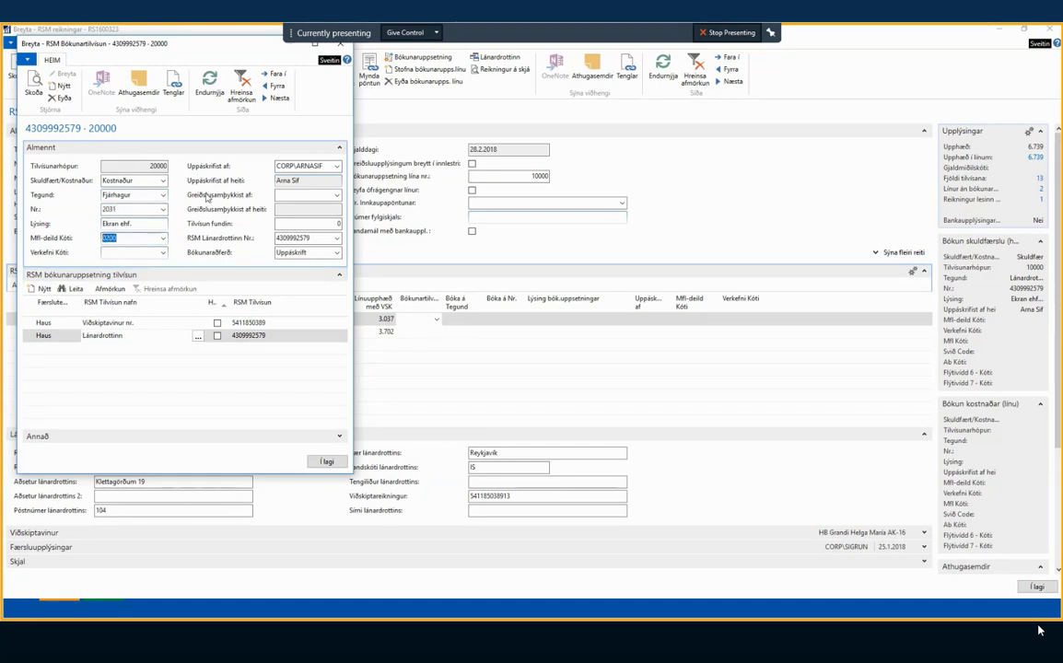
click(327, 462)
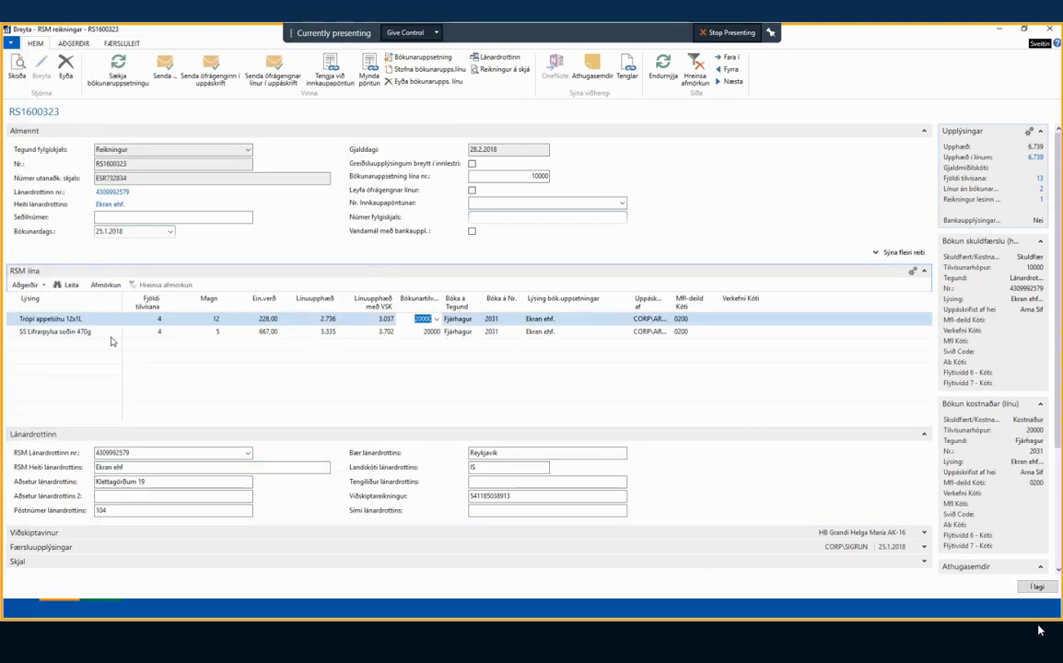
Step: Check the posting reference on both Ekran ehf. invoice lines, then close the invoice with Í lagi
click(412, 333)
click(413, 321)
click(1036, 588)
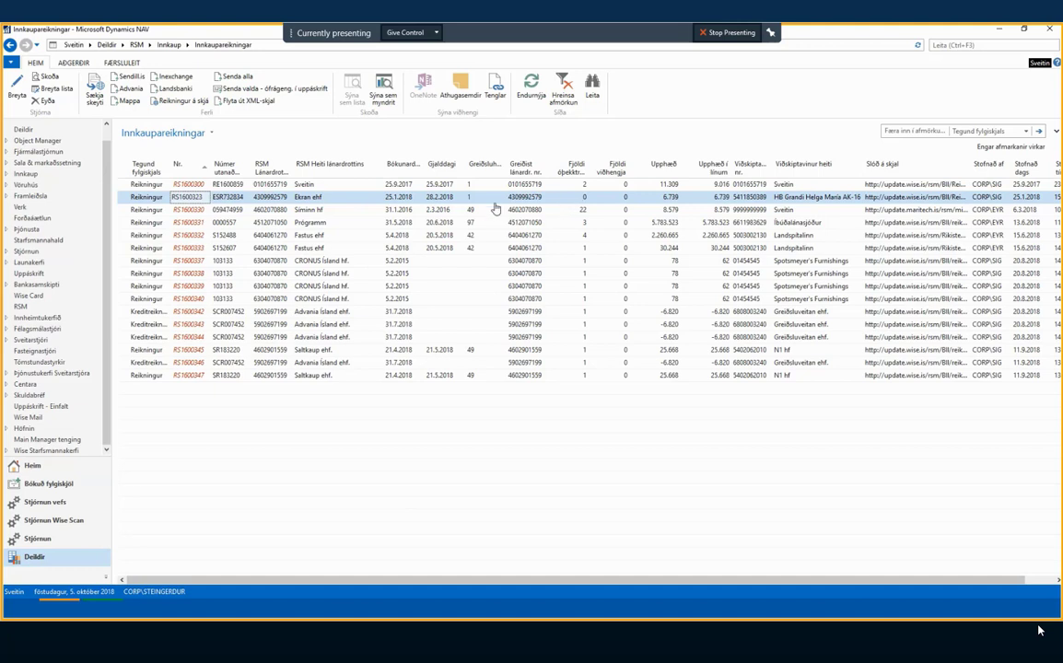
Step: Open the Síminn hf invoice from the purchase invoice list and examine its RSM references, including Bókunartilvísun on line 10000
click(158, 211)
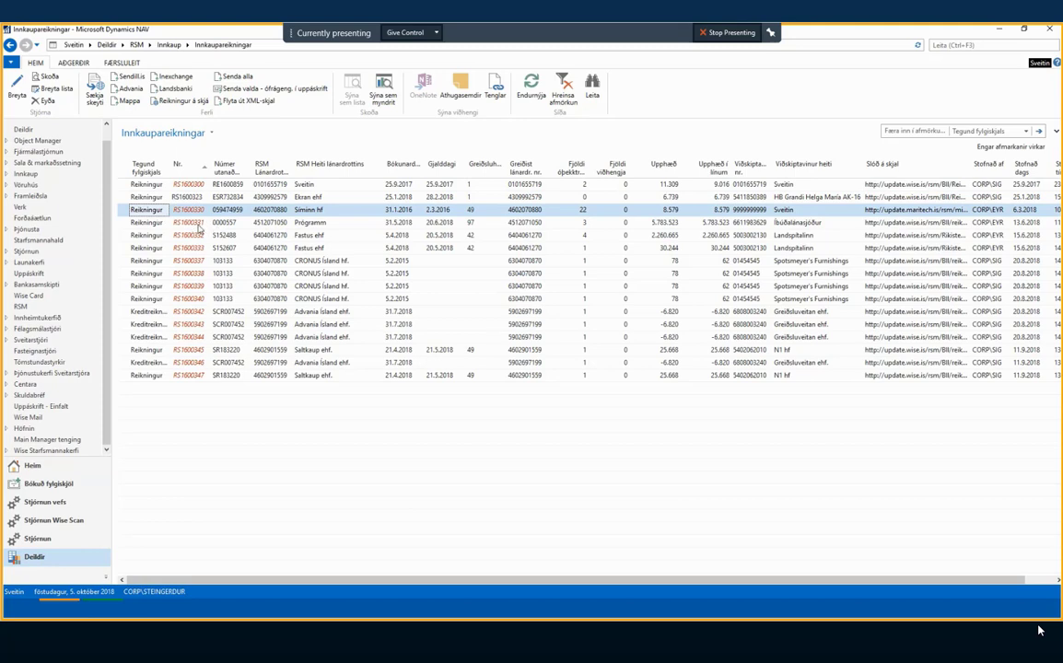
click(188, 210)
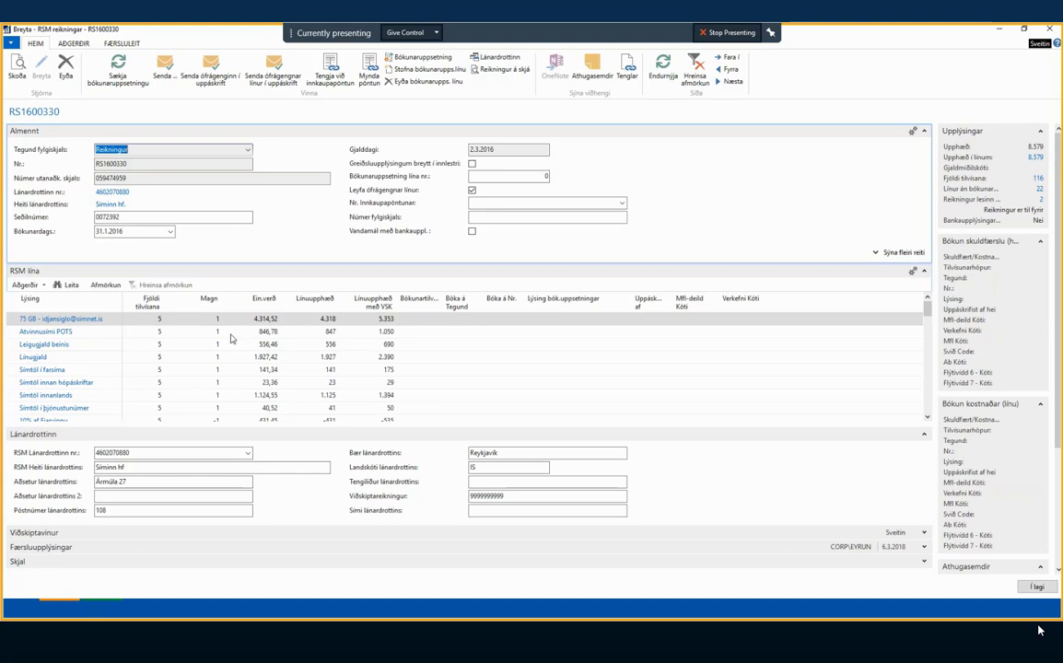
click(1037, 180)
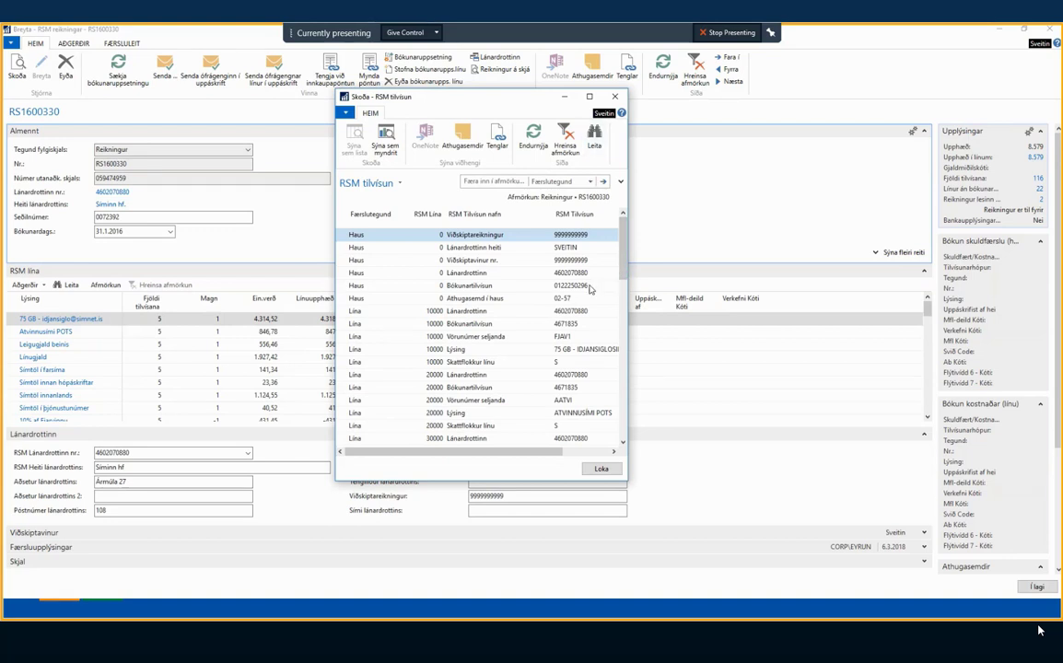
click(595, 324)
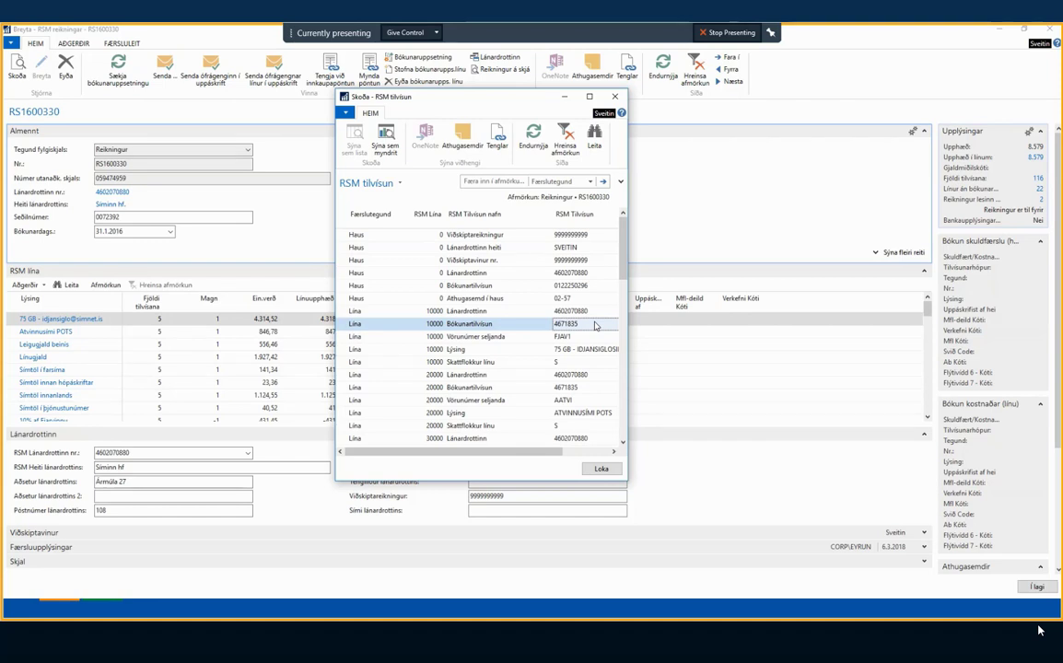
Step: Review the Síminn invoice's header (Haus) references, from Viðskiptareikningur down to Athugasemd í haus
key(Down)
key(Down)
key(Up)
key(Up)
key(Up)
key(Up)
key(Up)
key(Up)
key(Up)
key(Up)
key(Up)
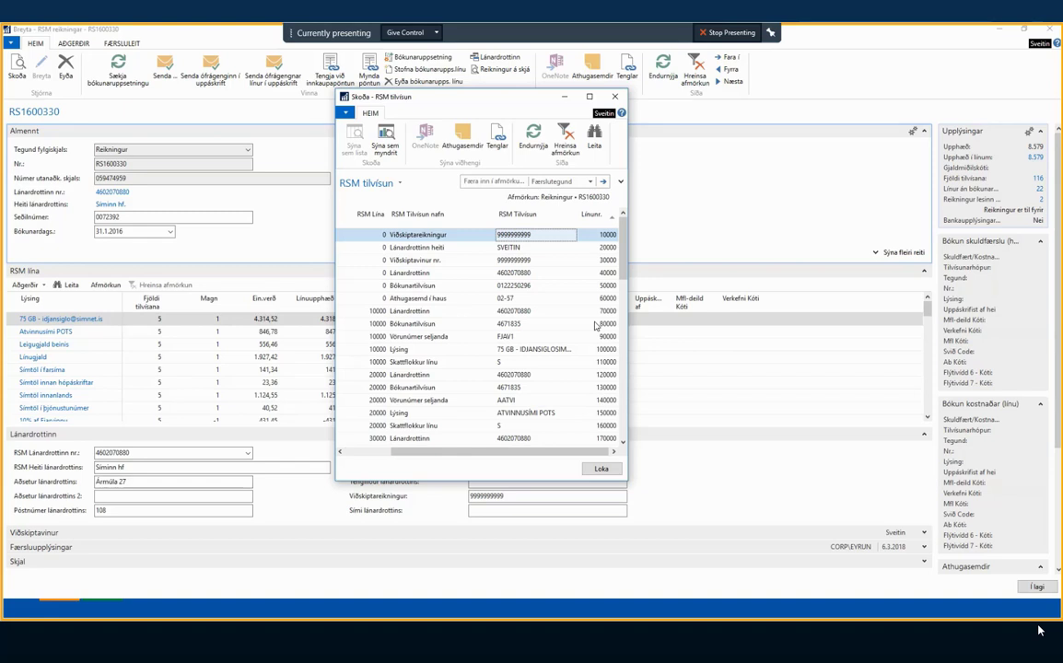
drag(496, 453, 450, 454)
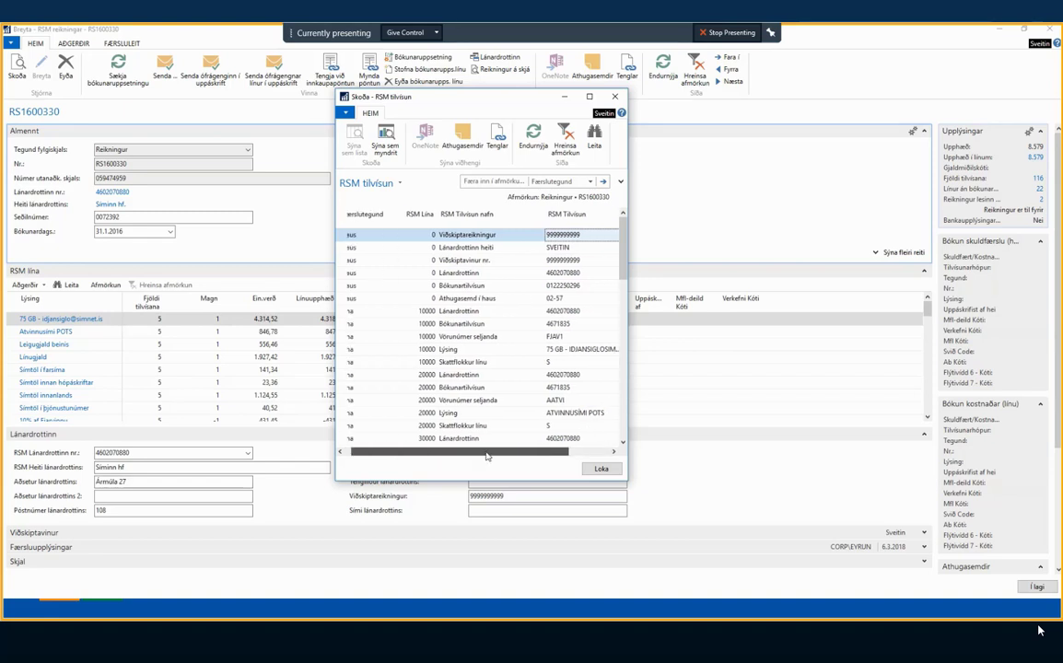
Step: Compare the Bókunartilvísun references on lines 20000 and 30000, then close the RSM tilvísun list
scroll(554, 359, down, 1)
click(584, 351)
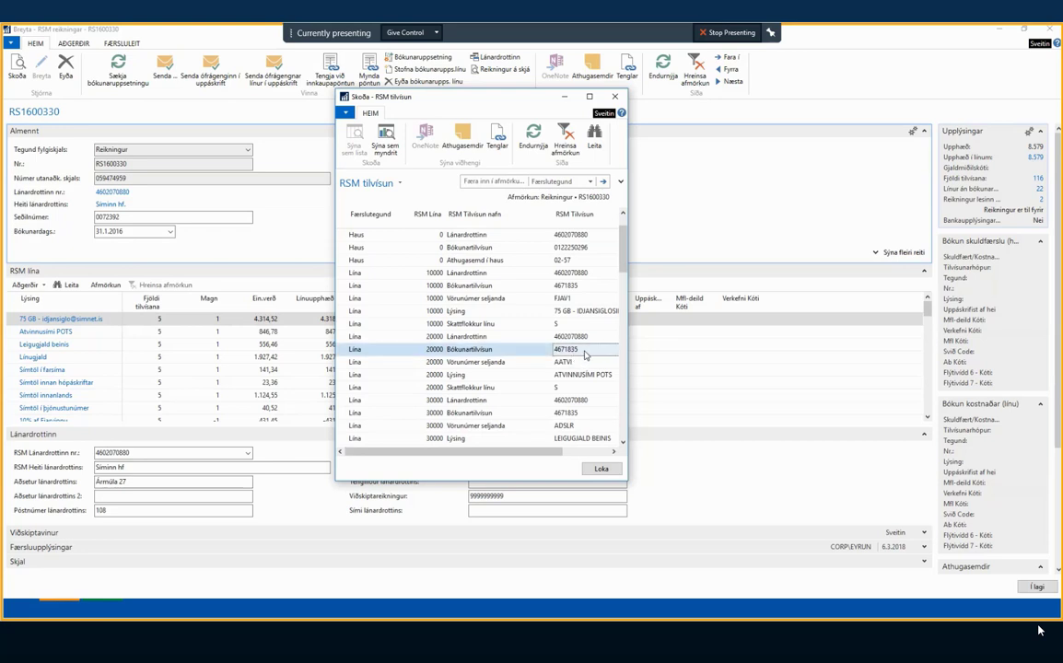
key(Left)
key(Left)
key(Left)
key(Right)
key(Right)
key(Right)
key(Down)
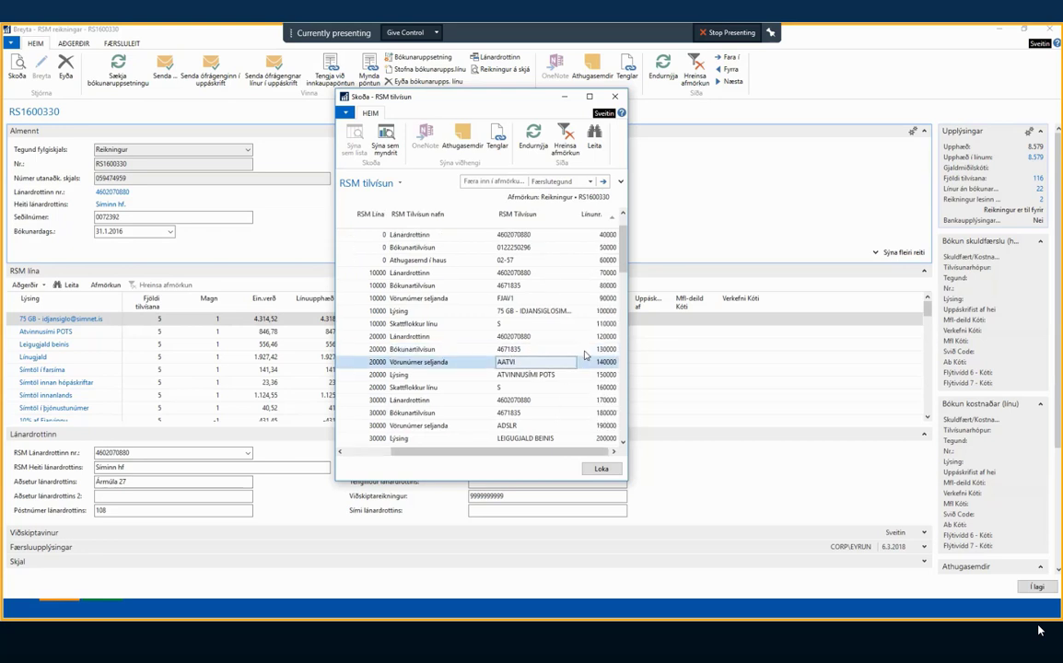
key(Down)
key(Down)
key(Down)
key(Down)
key(Down)
key(Down)
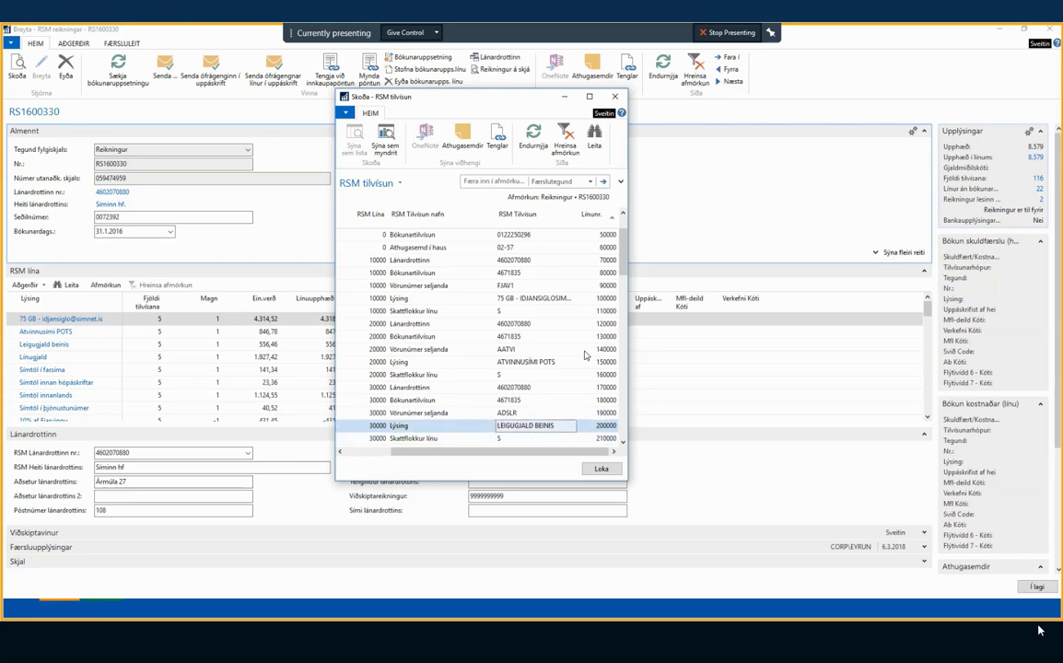
key(Up)
key(Up)
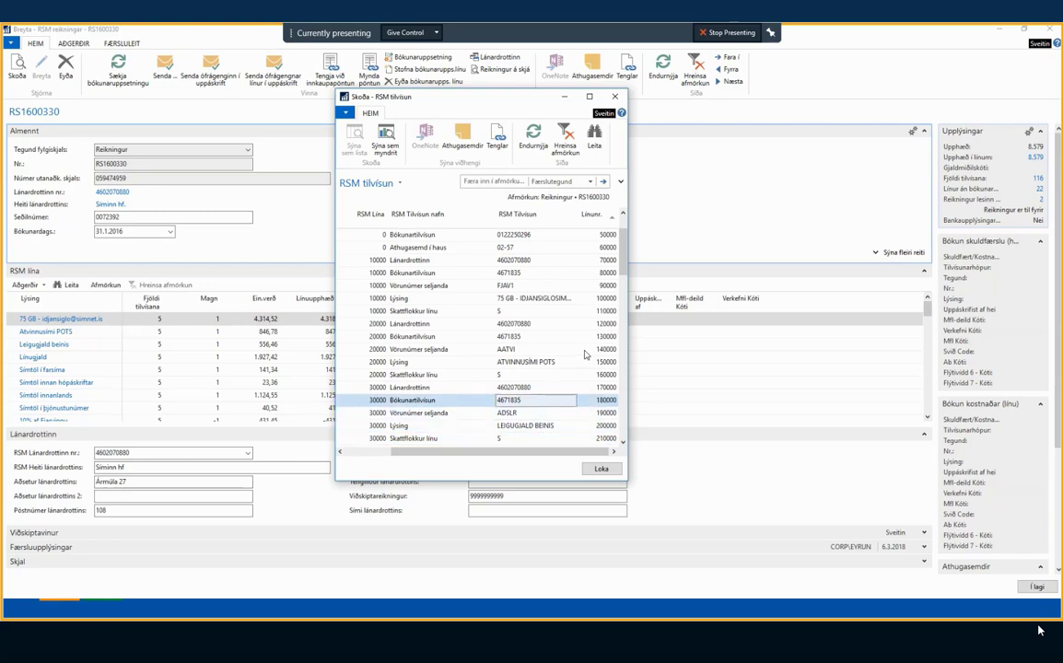
click(615, 96)
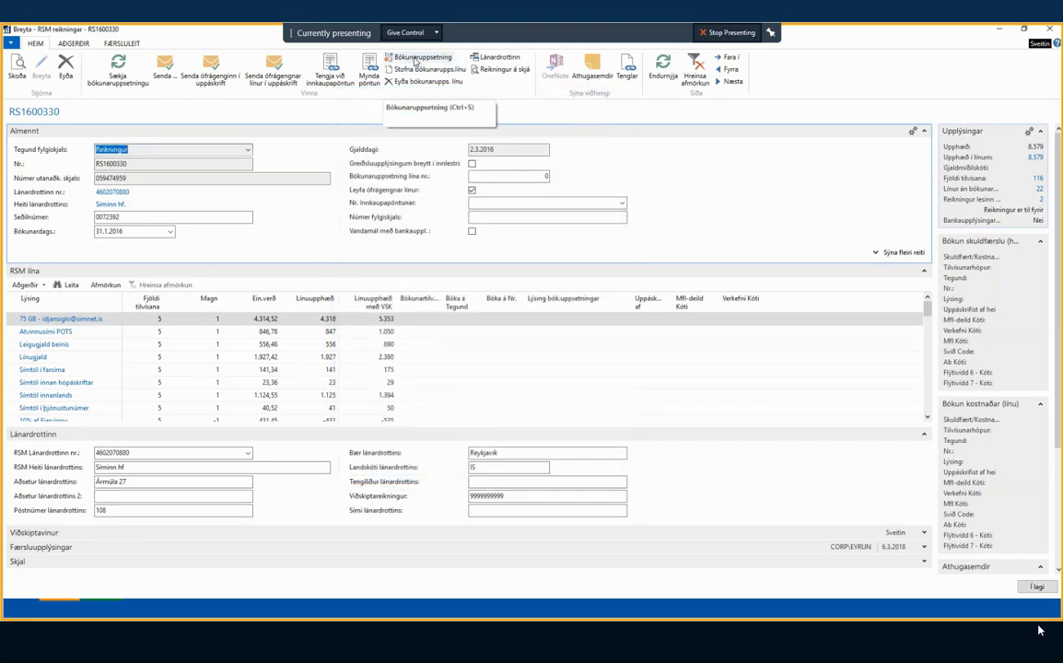
Step: Create a header posting reference for the Síminn invoice and set Uppáskrifist af to the fourth user in the approver list
click(415, 60)
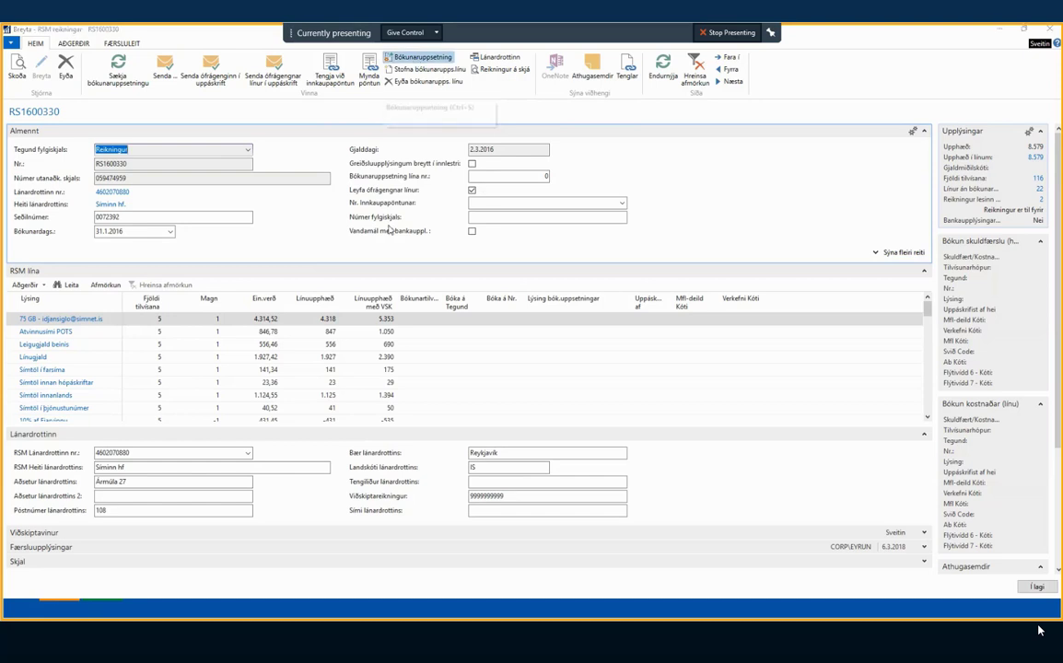
click(567, 330)
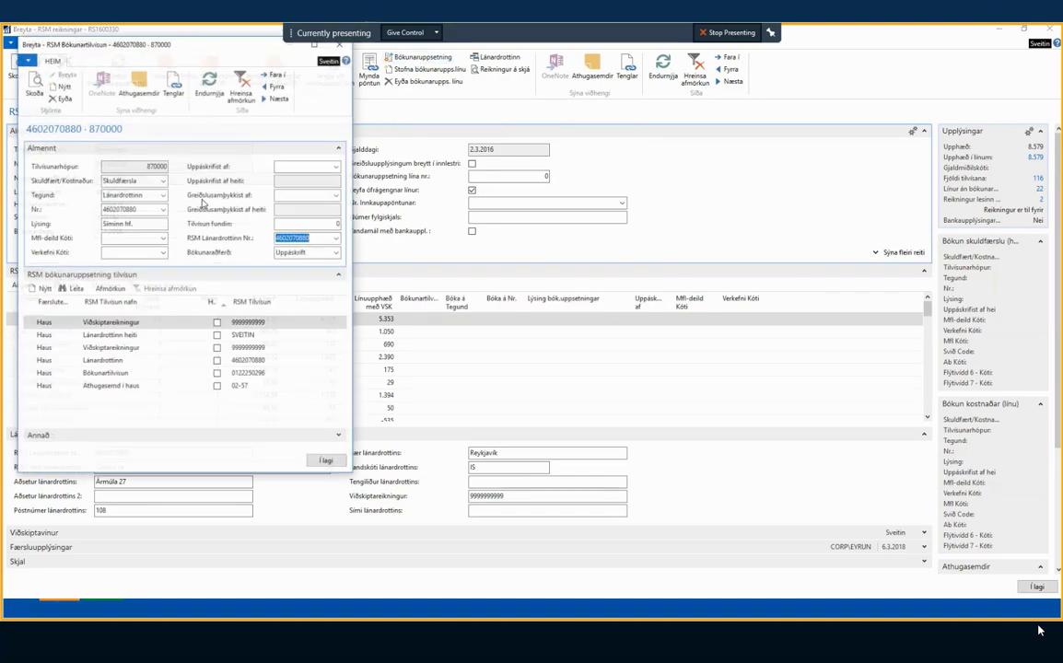
click(125, 238)
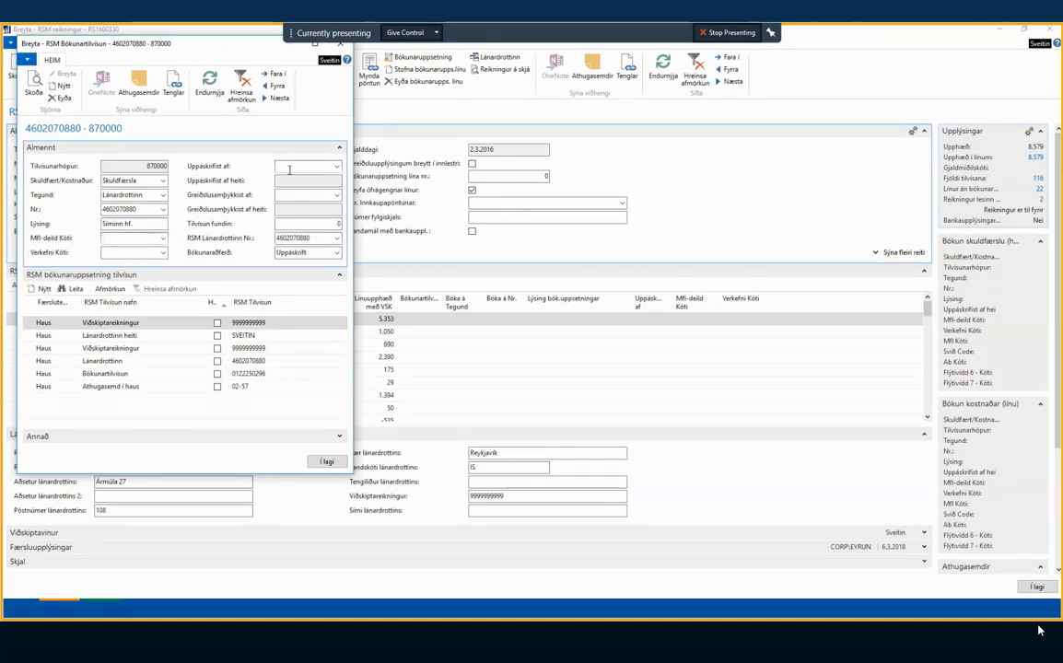
click(289, 168)
click(338, 168)
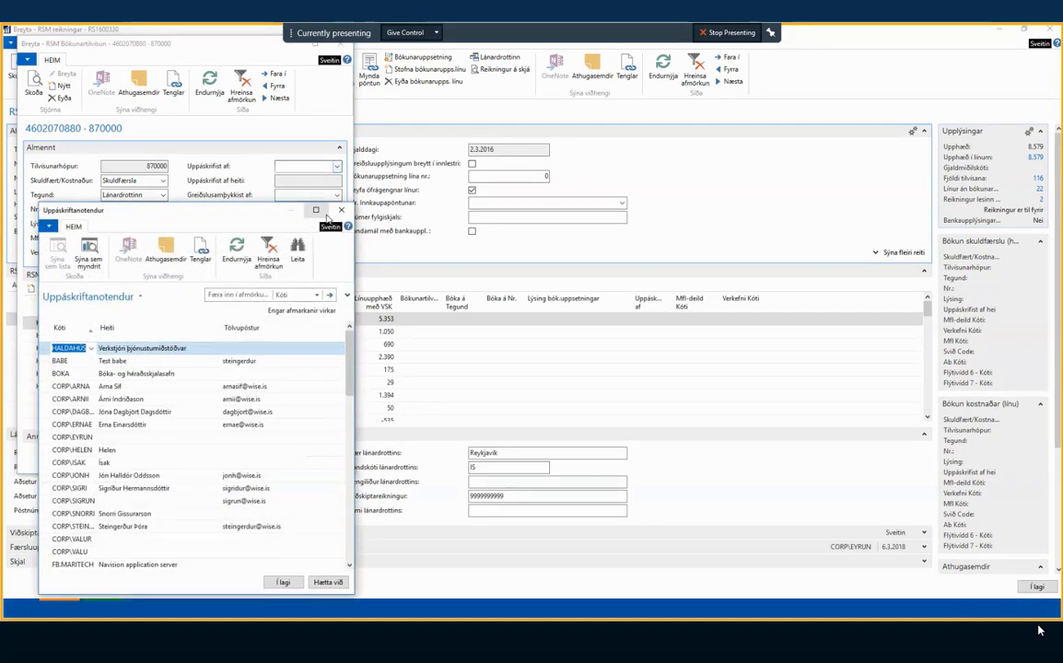
key(Down)
key(Down)
key(Down)
key(Return)
key(Tab)
key(Tab)
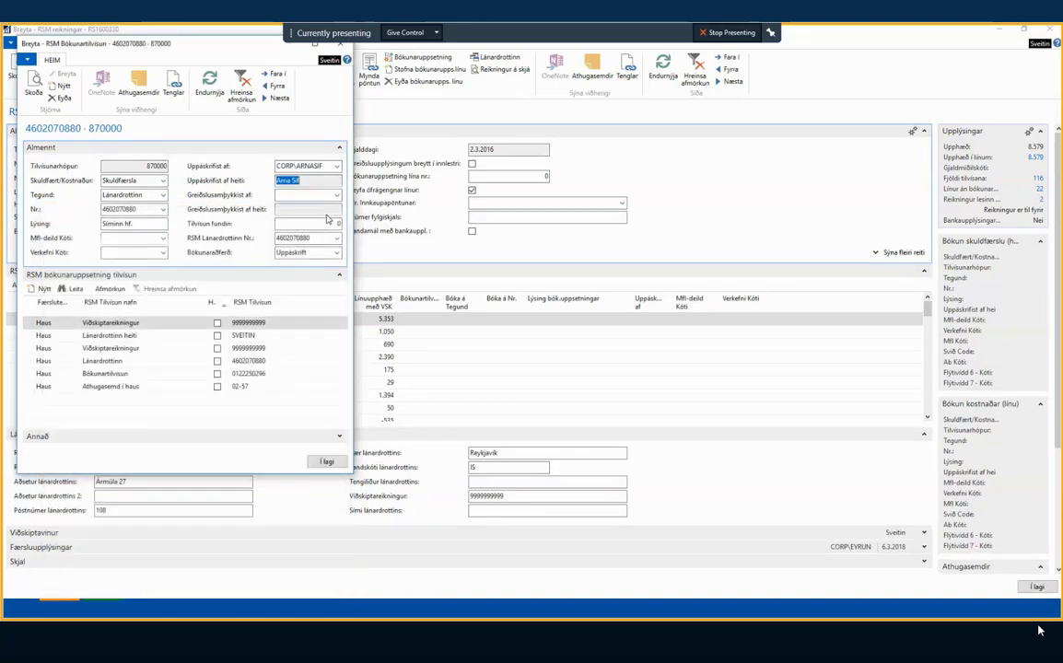
Step: Add 02-57 to the header posting reference's Lýsing so it reads Síminn hf. 02-57
click(138, 224)
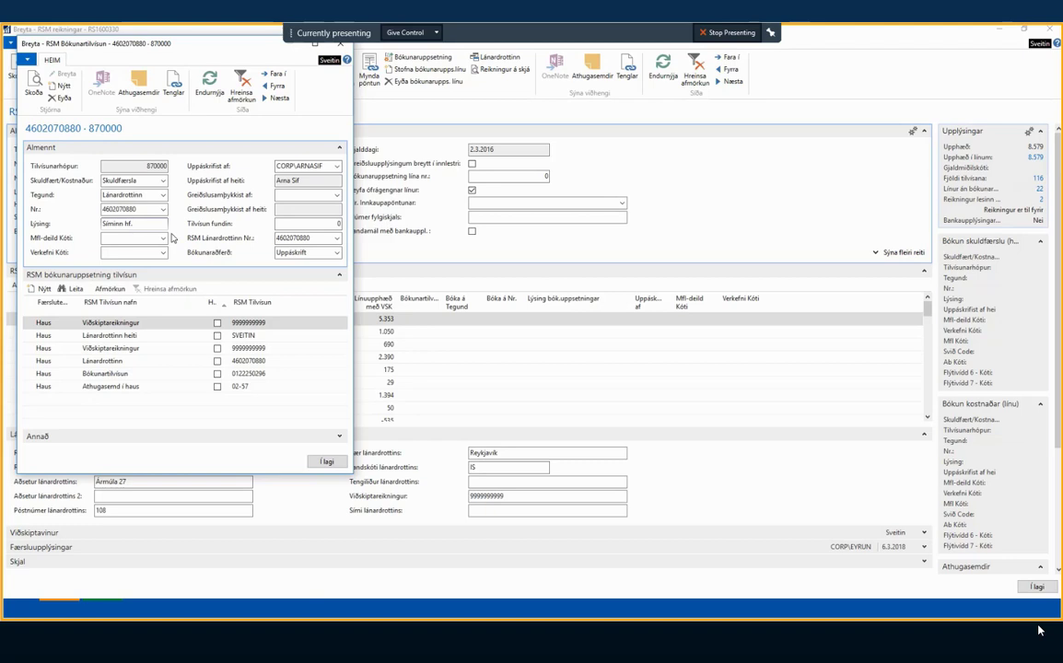
text(02-57)
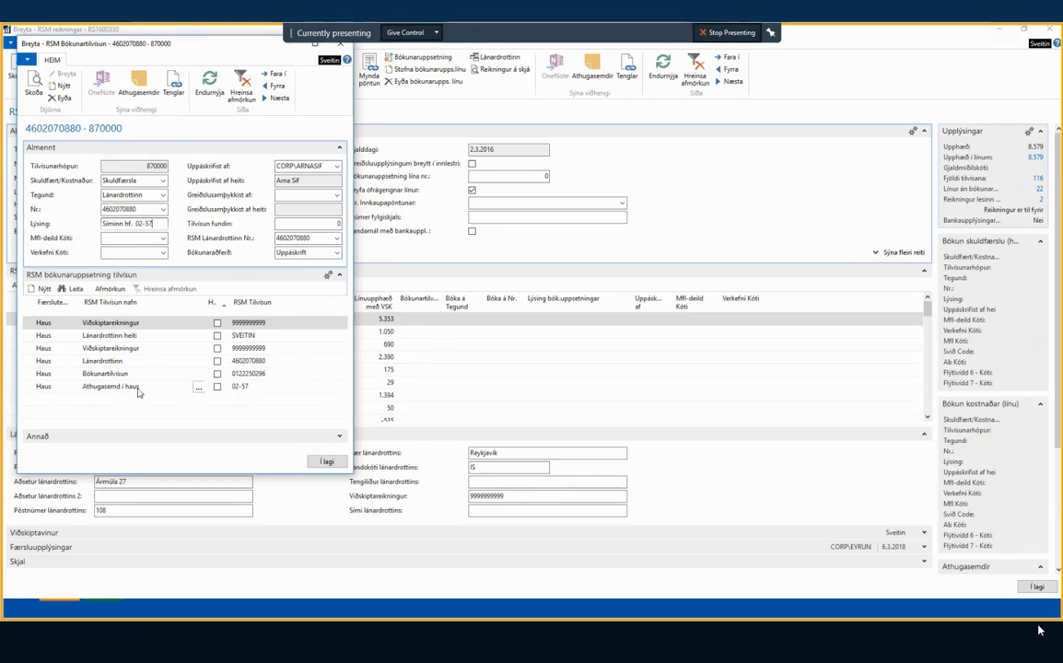
click(101, 224)
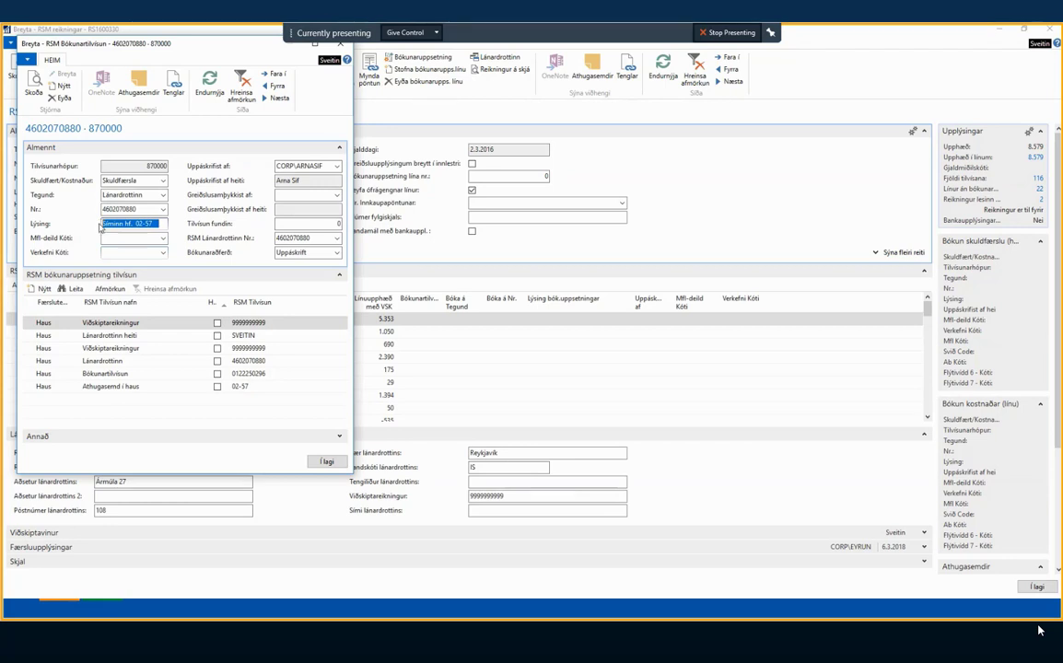
Step: Delete the Lánardrottinn heiti, duplicate Viðskiptareikningur and Bókunartilvísun references, then accept the header posting reference
click(138, 323)
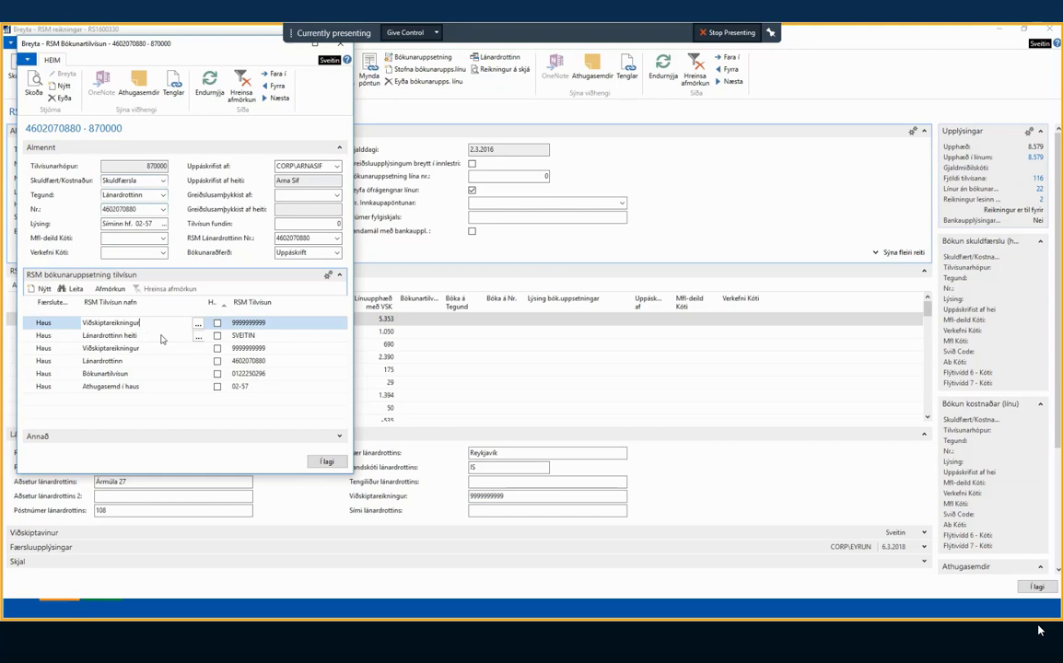
click(153, 337)
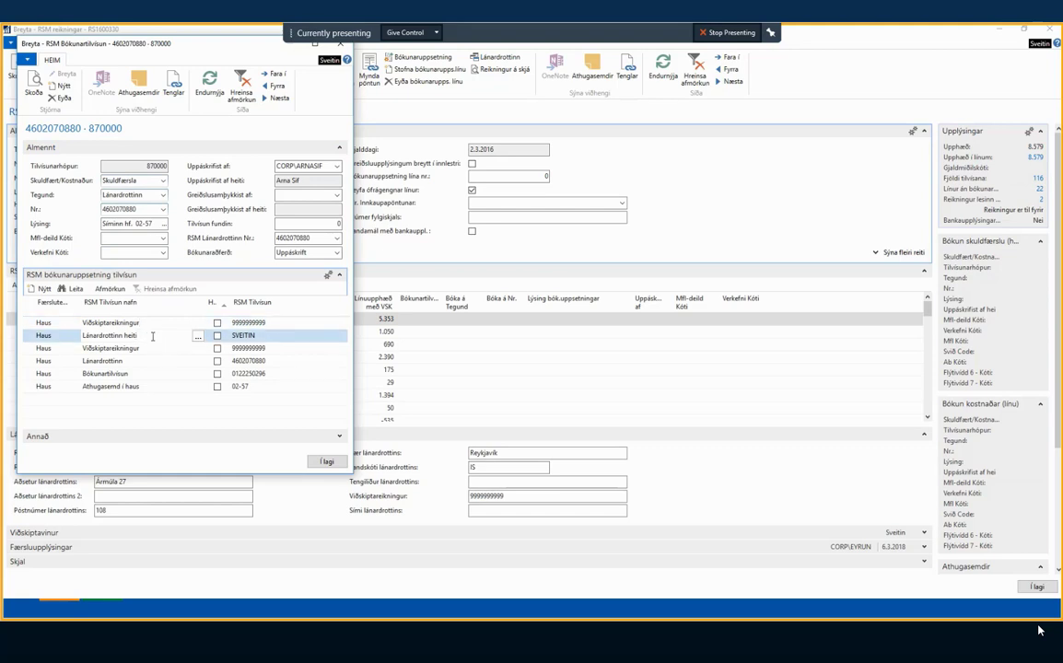
key(Down)
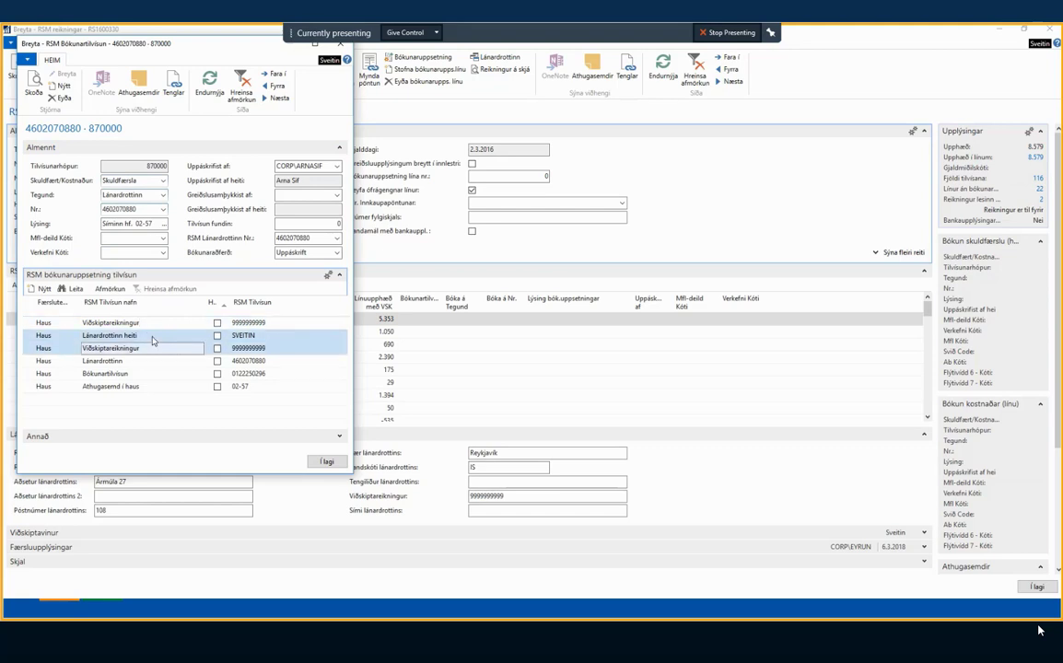
key(ctrl+Delete)
key(Return)
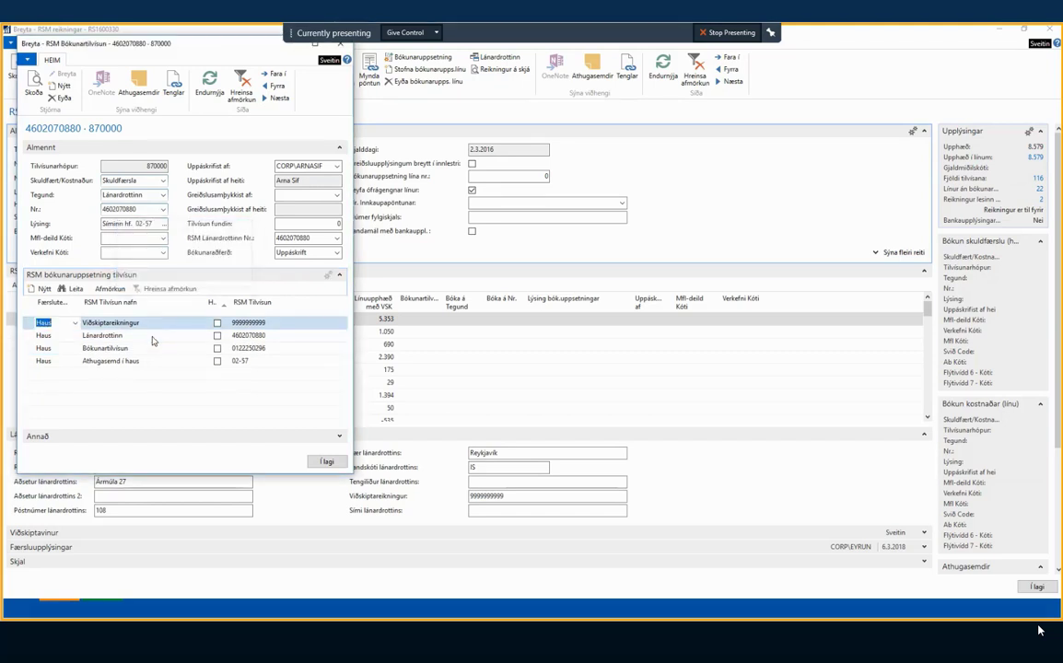
key(Down)
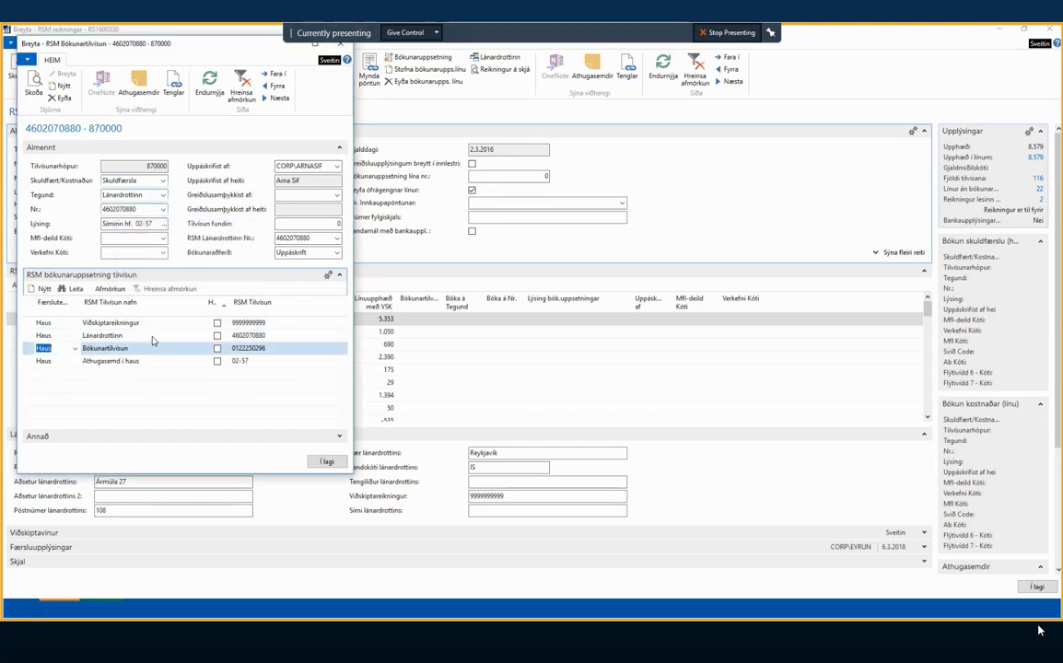
key(ctrl+Delete)
key(Return)
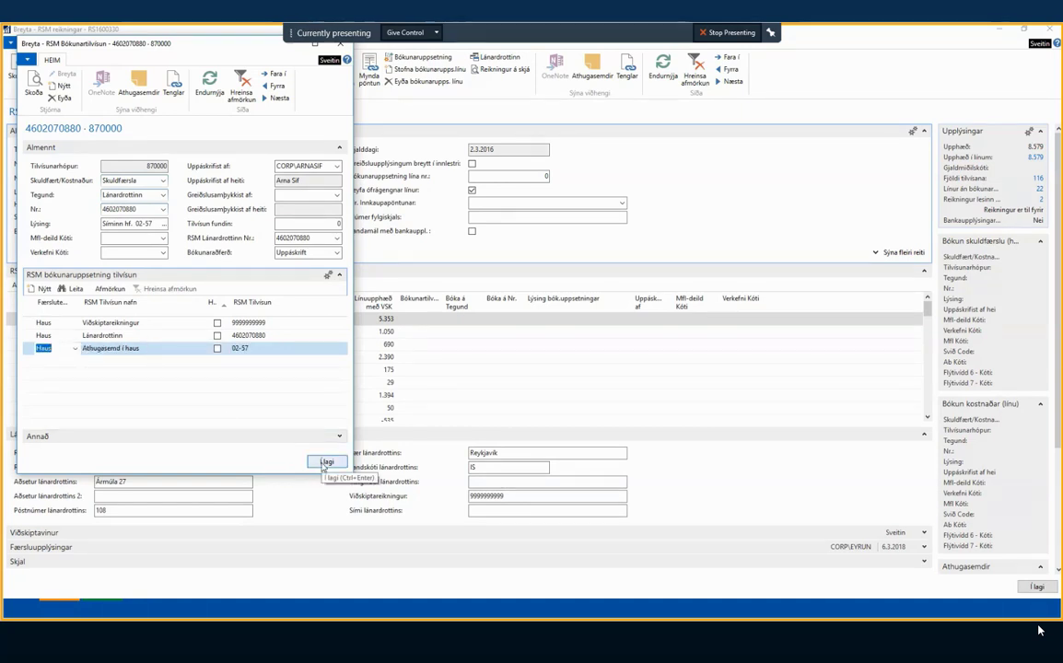
click(326, 462)
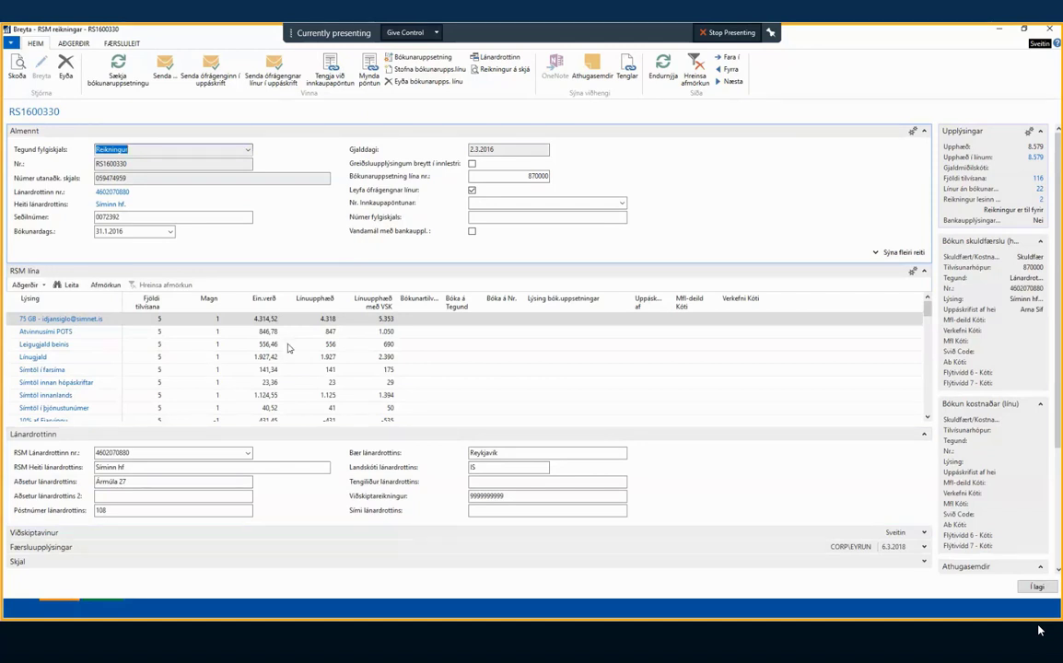
Step: Create a cost posting reference for the 75 GB invoice line and set its Nr. to account 4011
click(415, 320)
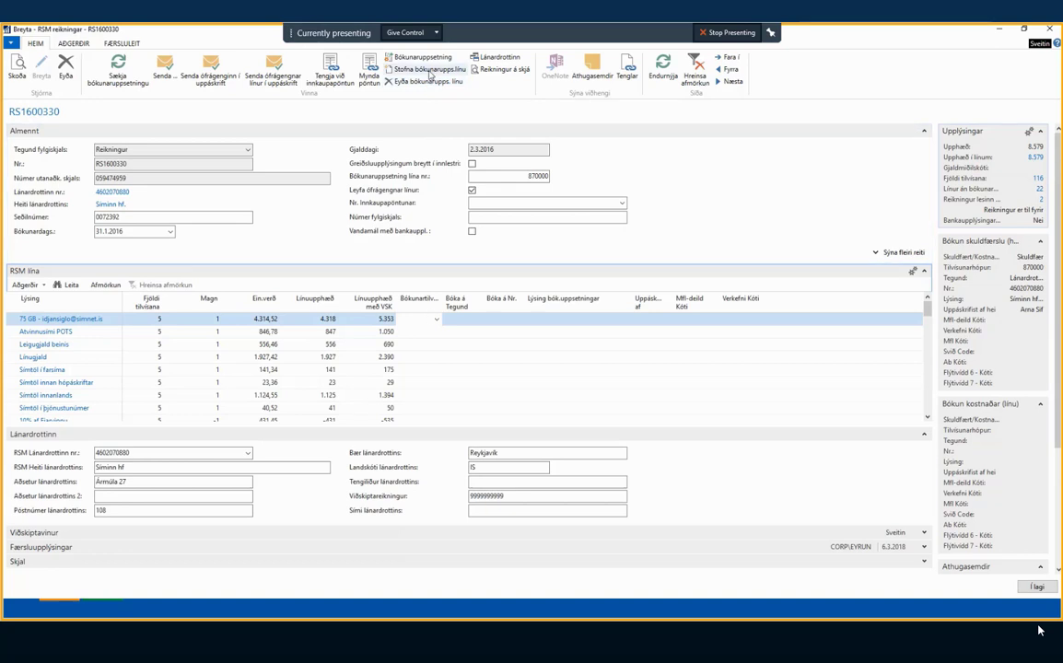
click(429, 70)
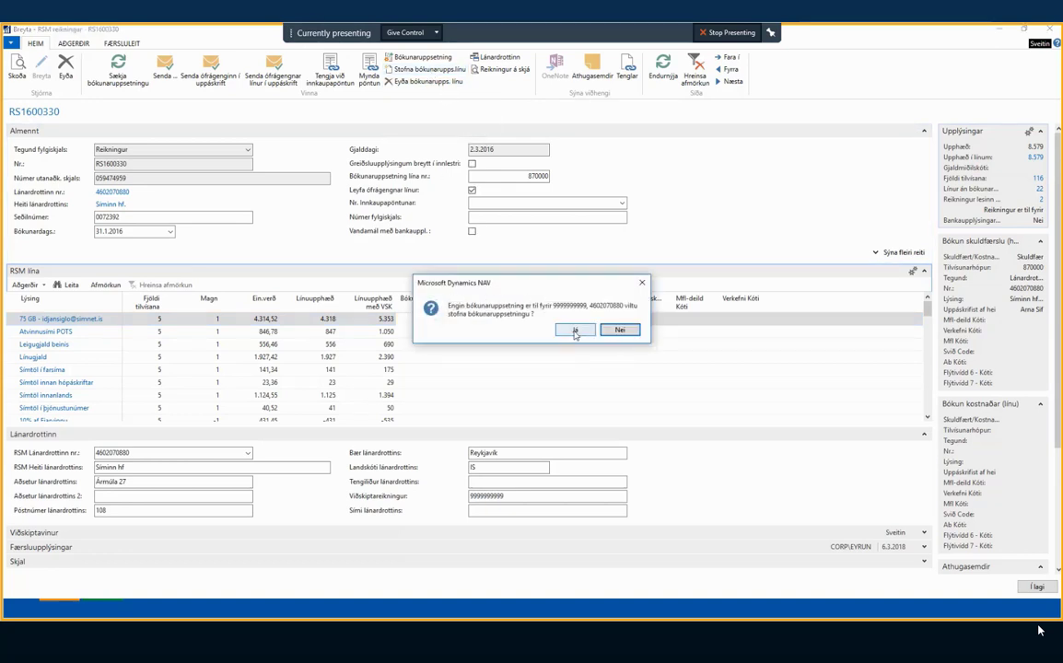
click(575, 331)
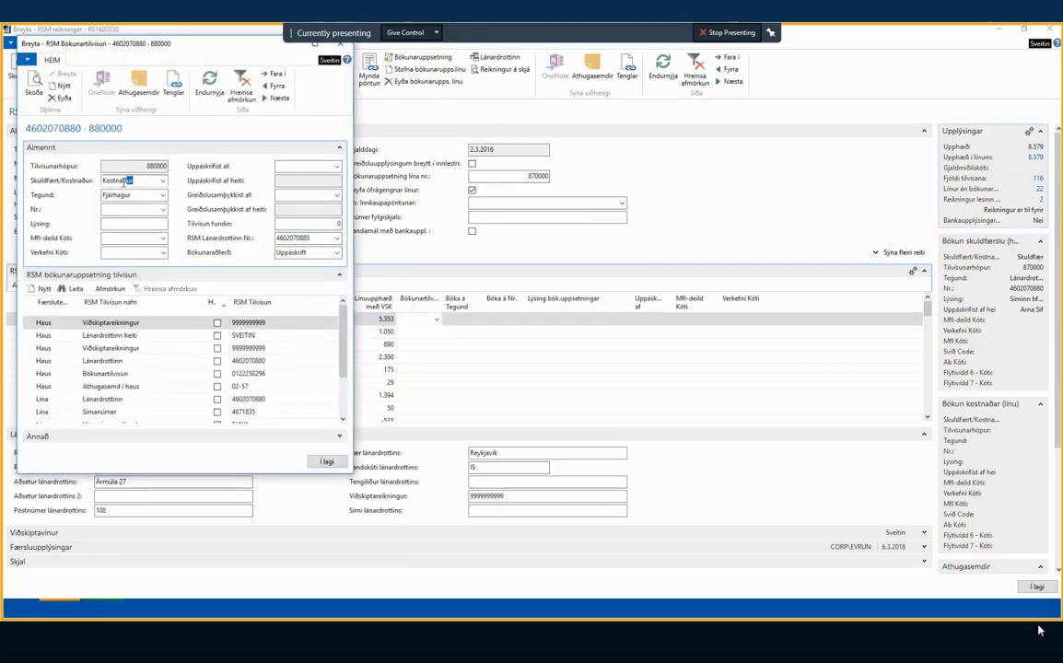
drag(126, 182, 93, 182)
click(109, 211)
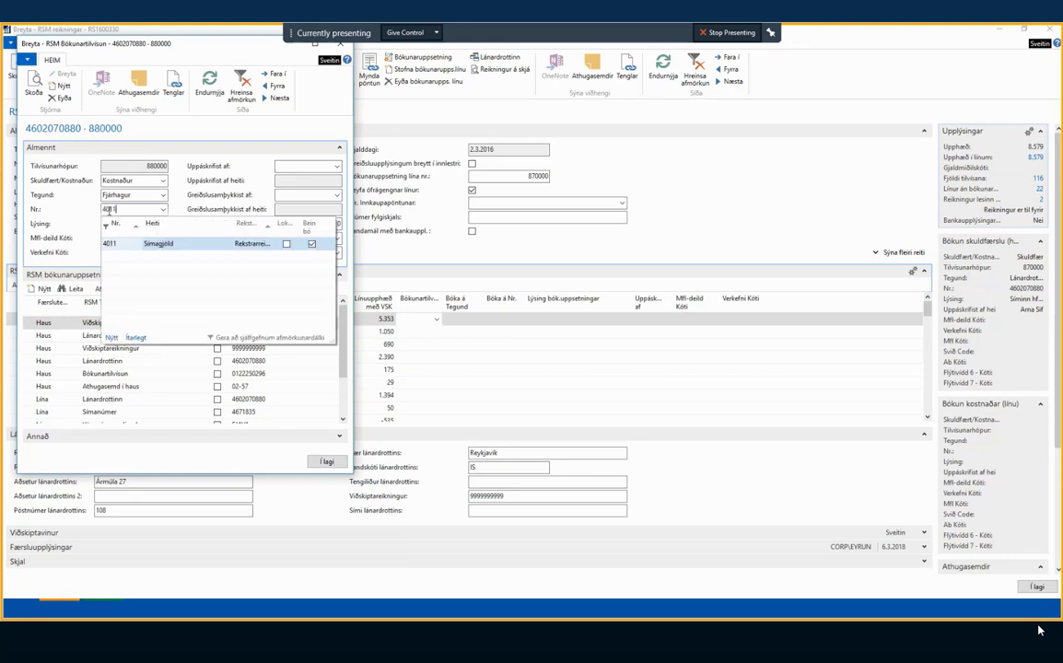
key(Tab)
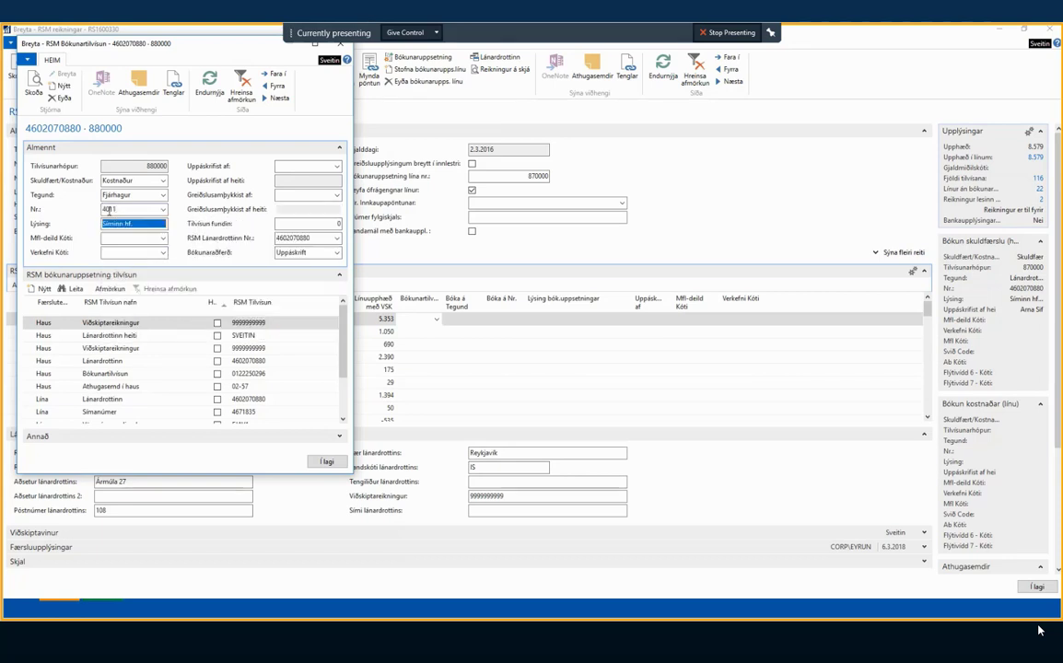
Step: Complete the cost reference's Lýsing as Síminn hf. 02-57 and set Mfl-deild Kóti to 0200
click(141, 224)
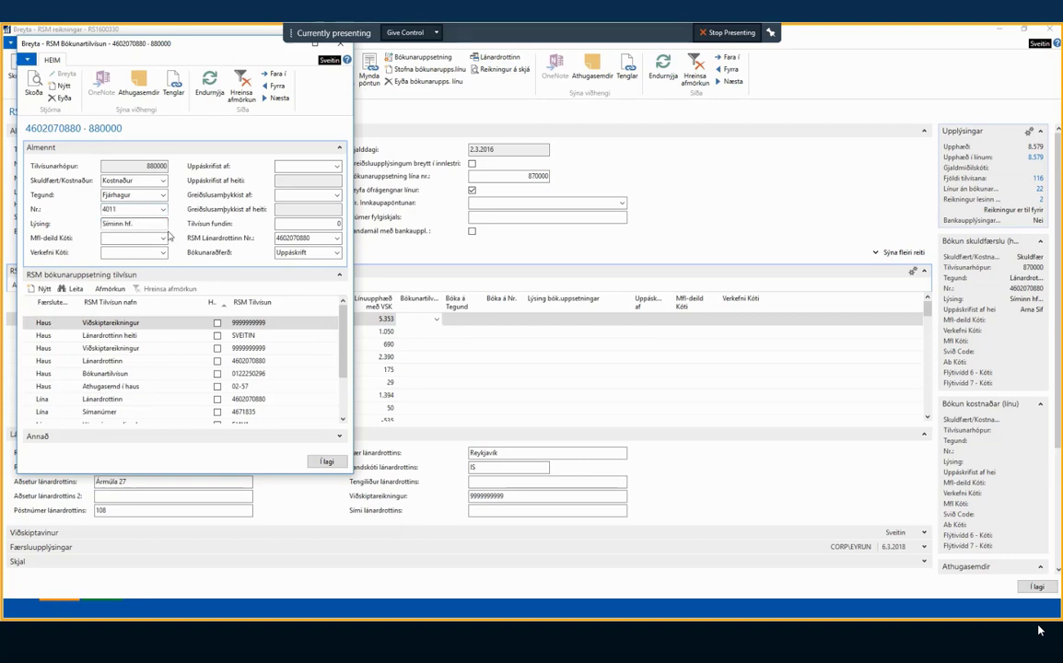
text(02)
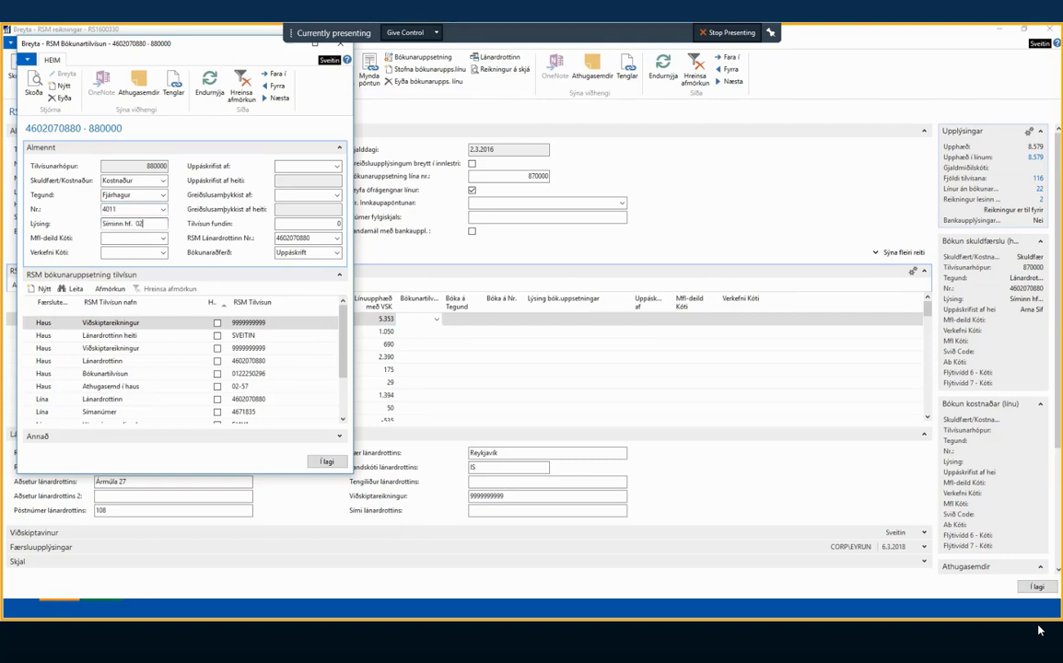
text(-57)
click(135, 239)
text(02)
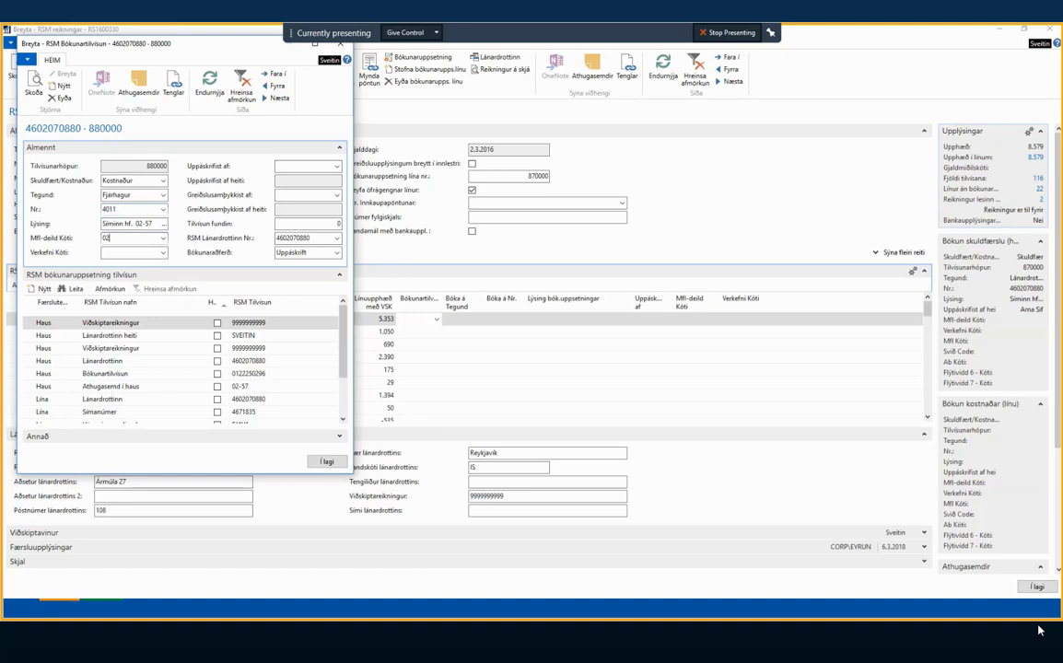
text(00)
key(Tab)
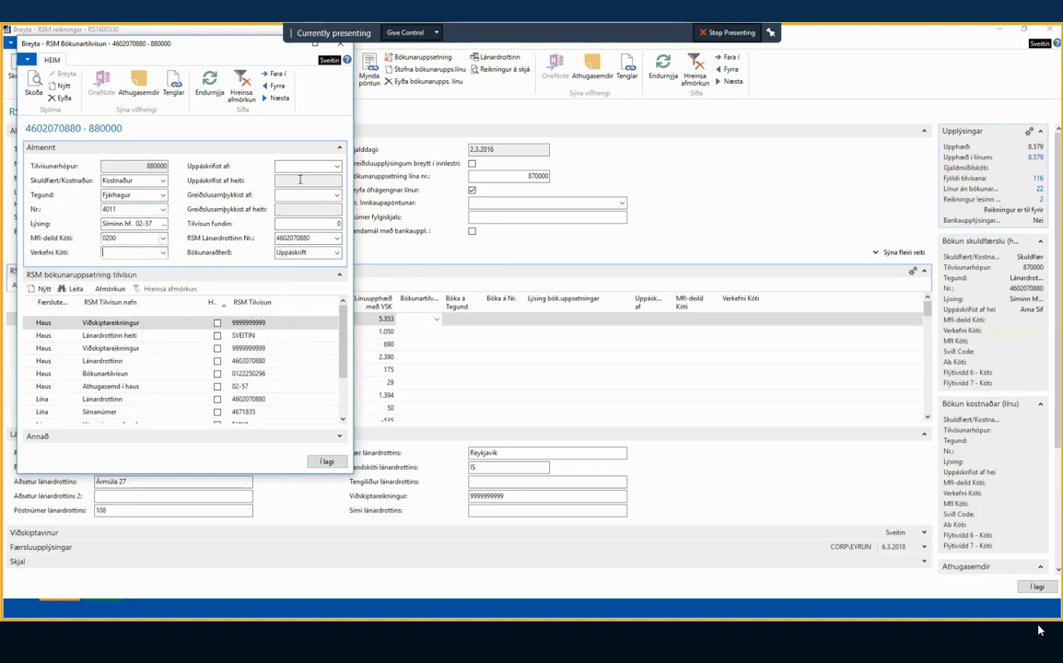
Step: Set the cost reference's Uppáskrifist af to the fifth user in the approver list
click(300, 167)
click(336, 167)
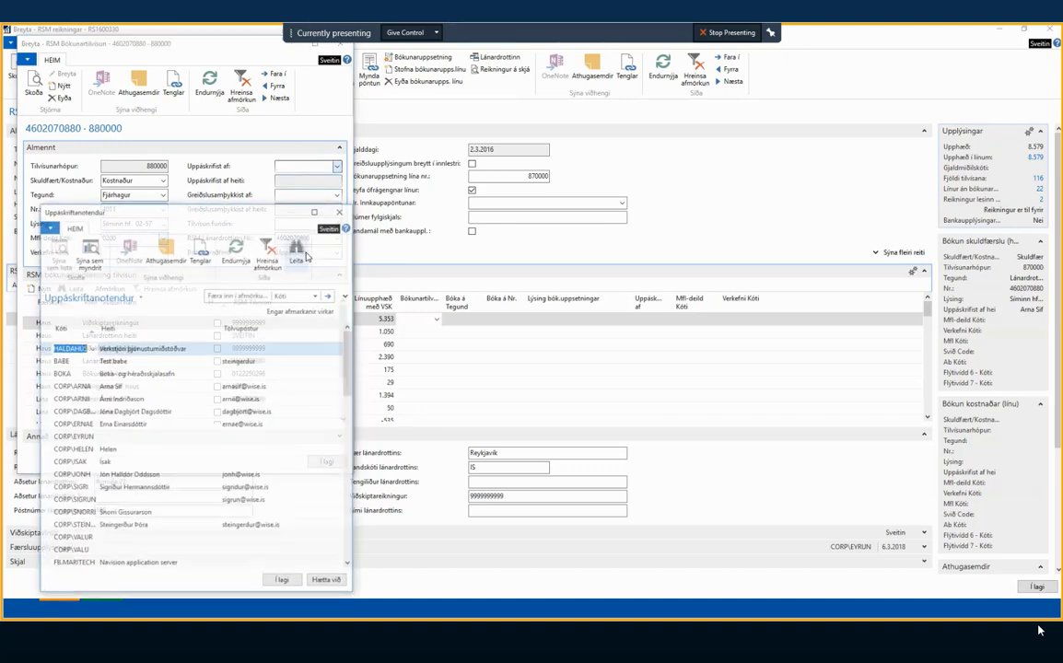
click(80, 401)
click(282, 582)
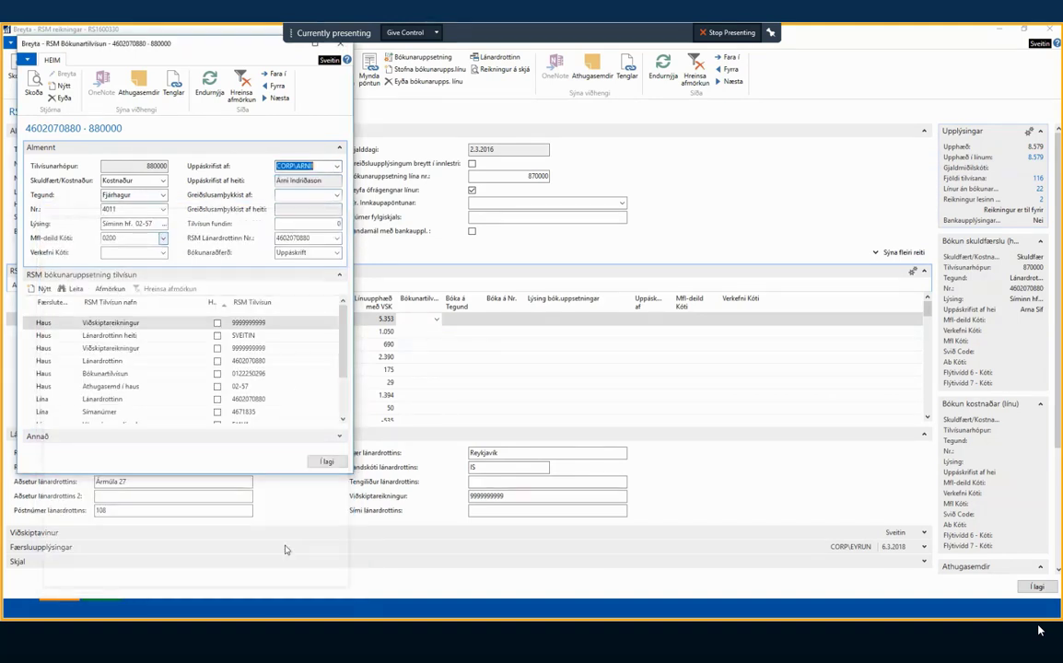
Step: Delete the first Viðskiptareikningur and the Lánardrottinn heiti header references from the cost reference's list
click(40, 323)
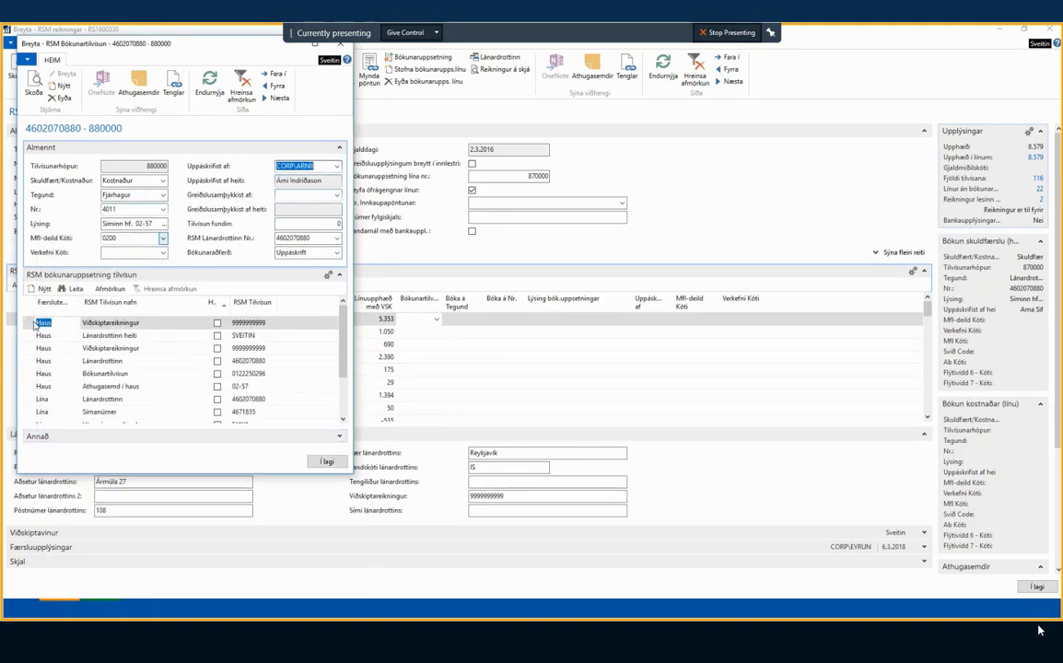
click(166, 326)
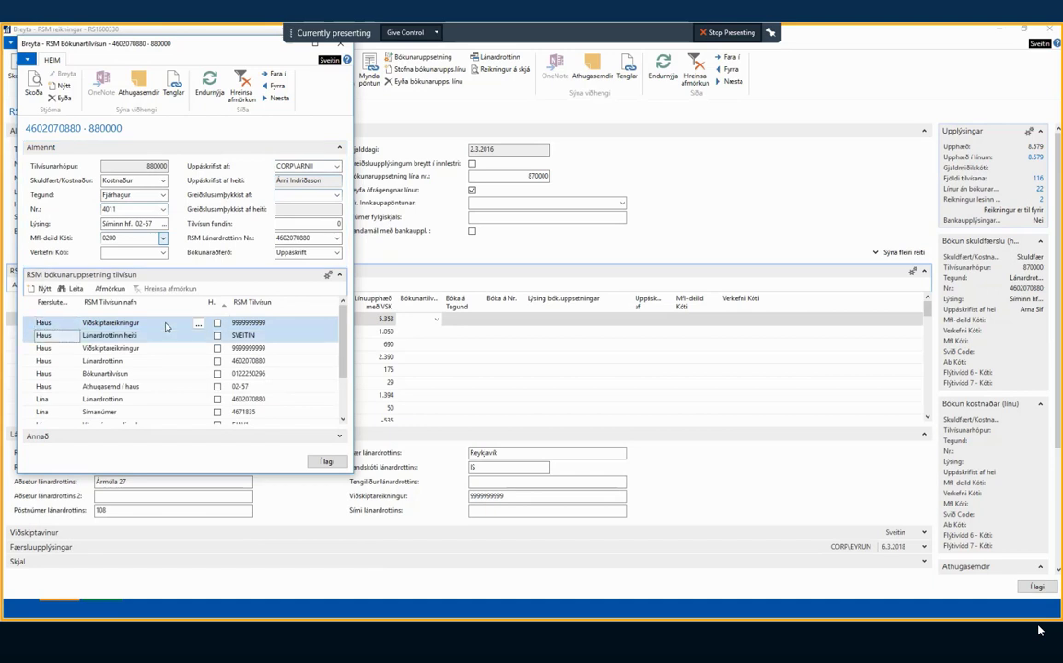
key(ctrl+Delete)
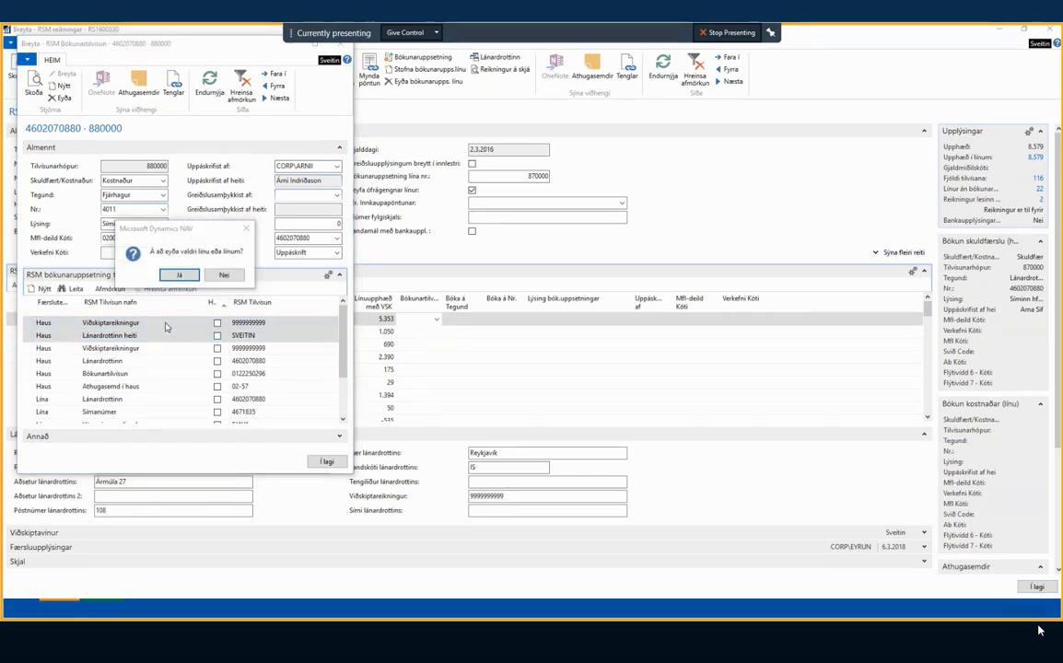
key(Return)
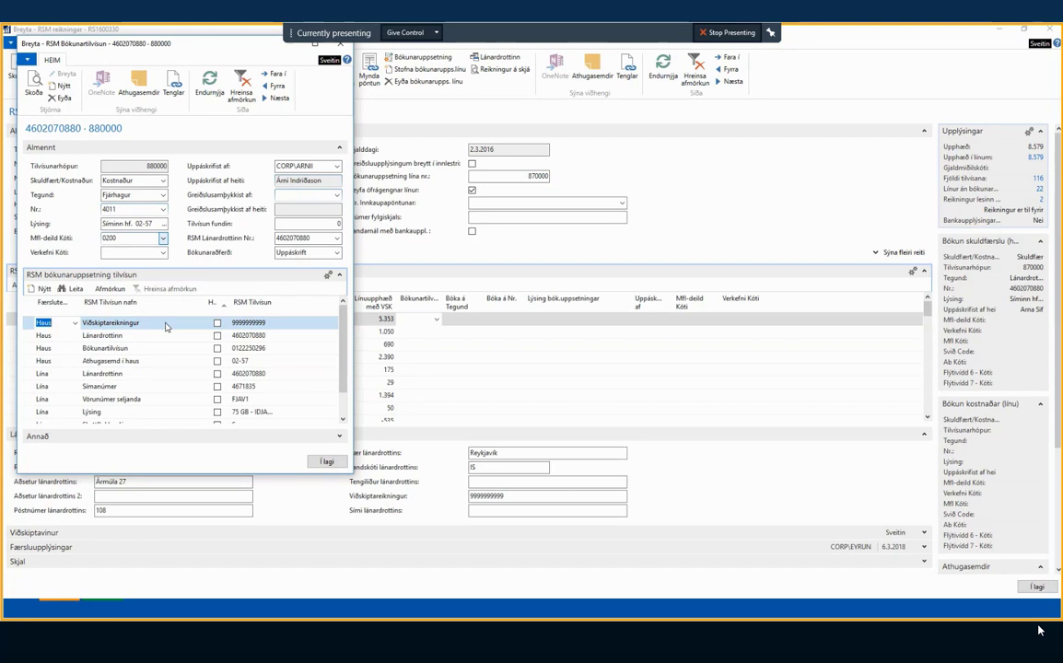
Step: Delete the header-level Bókunartilvísun and the line-level Lánardrottinn references from the cost reference's list
key(Down)
key(Down)
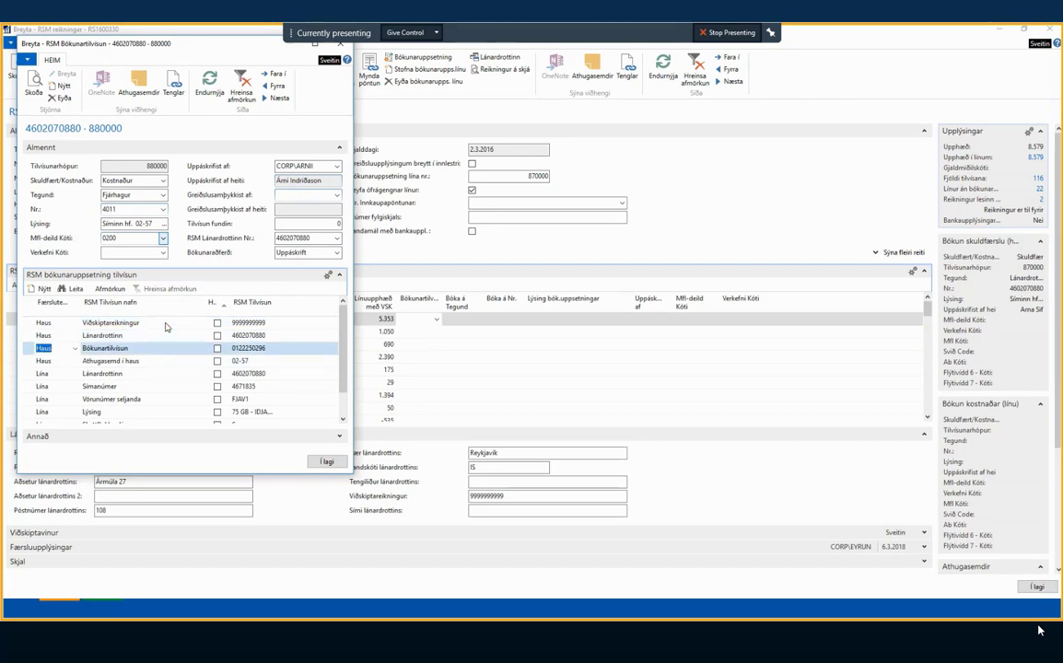
key(ctrl+Delete)
key(Return)
key(Down)
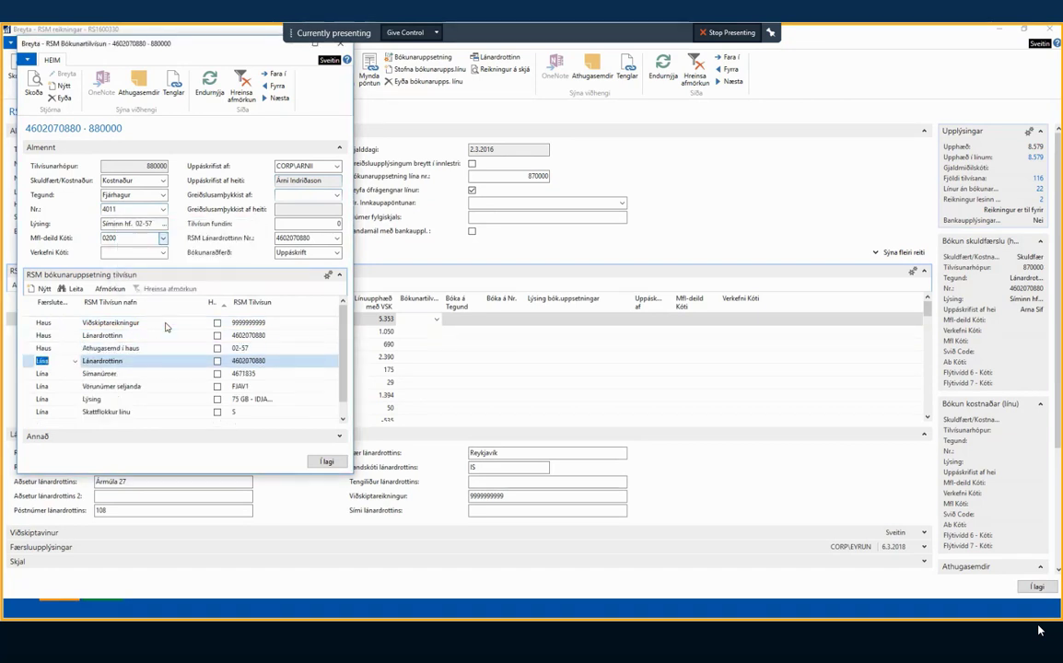
key(ctrl+Delete)
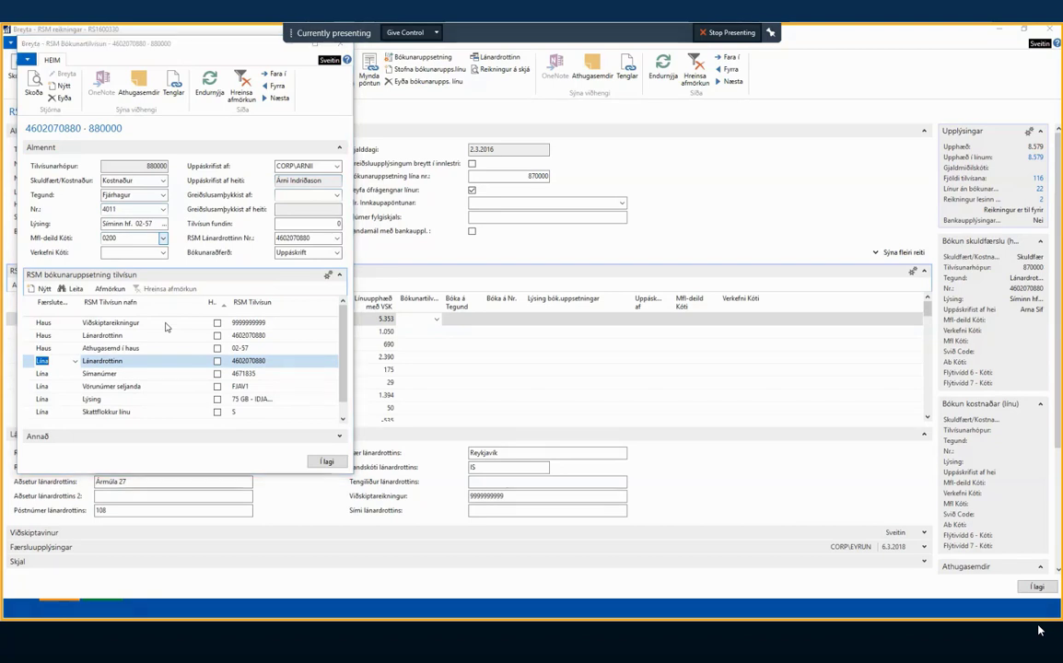
key(Return)
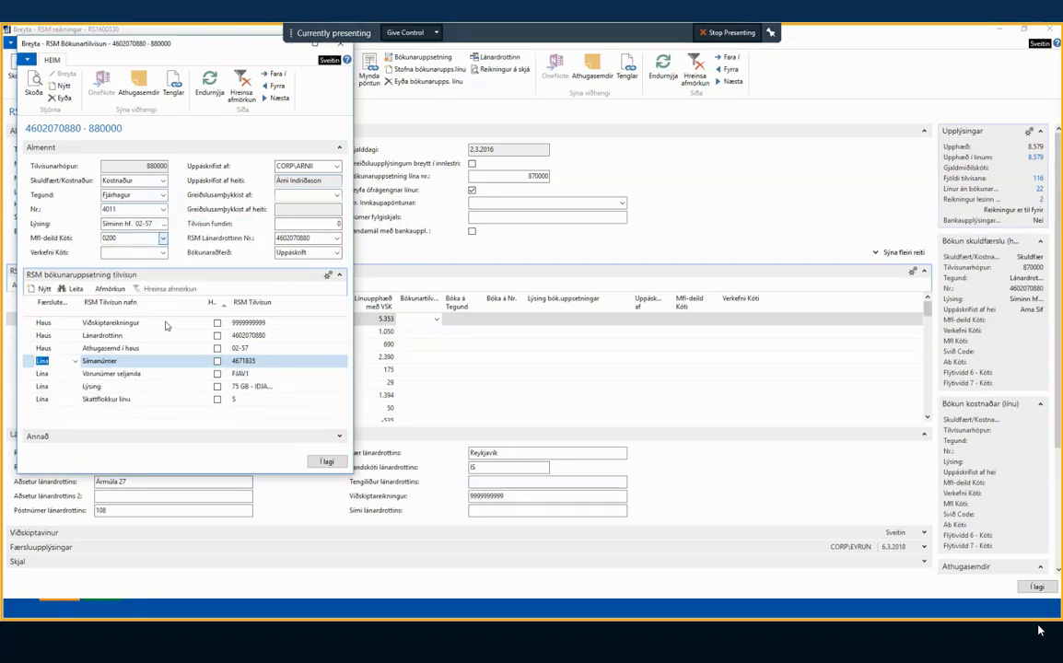
Step: Delete the line-level Vörunúmer seljanda, Lýsing and Skattflokkur línu references, keeping the Símanúmer reference
click(264, 361)
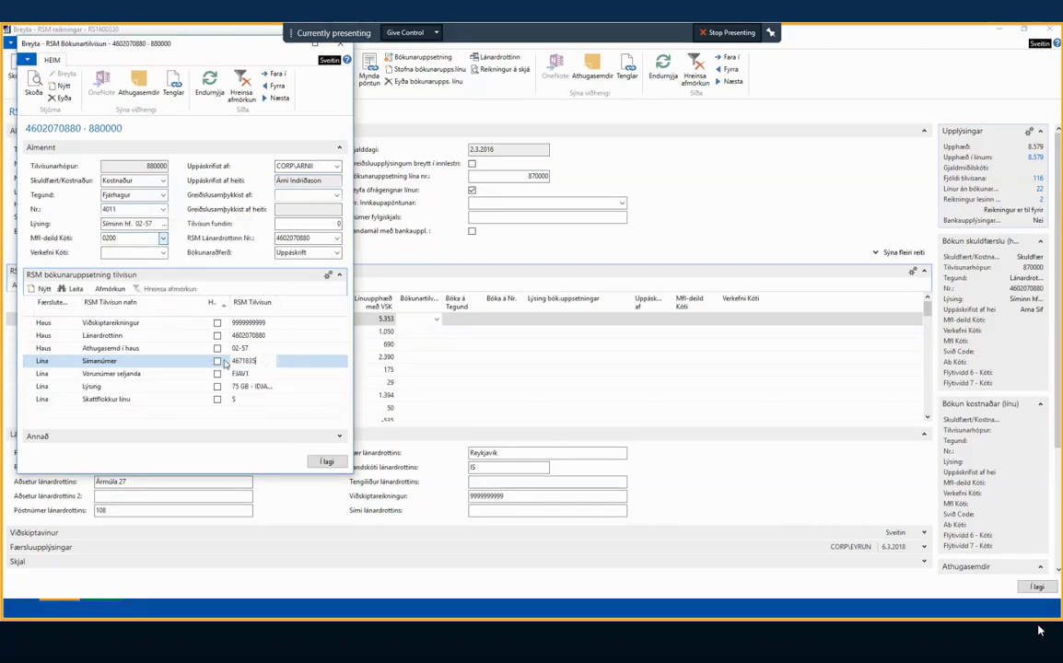
click(42, 361)
click(76, 374)
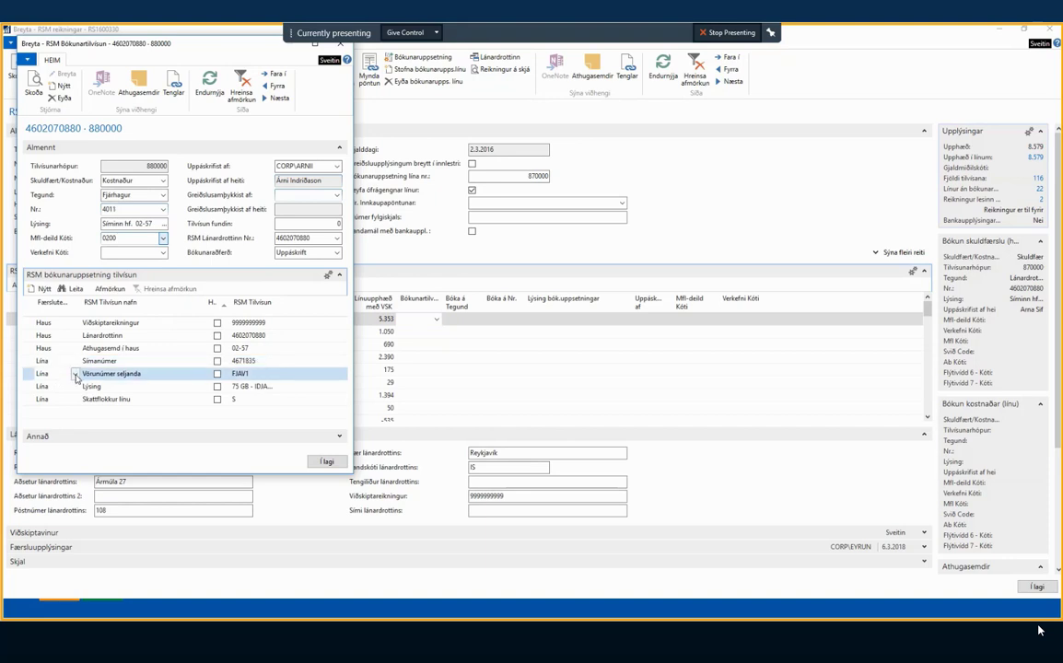
key(shift+Down)
key(shift+Down)
key(ctrl+Delete)
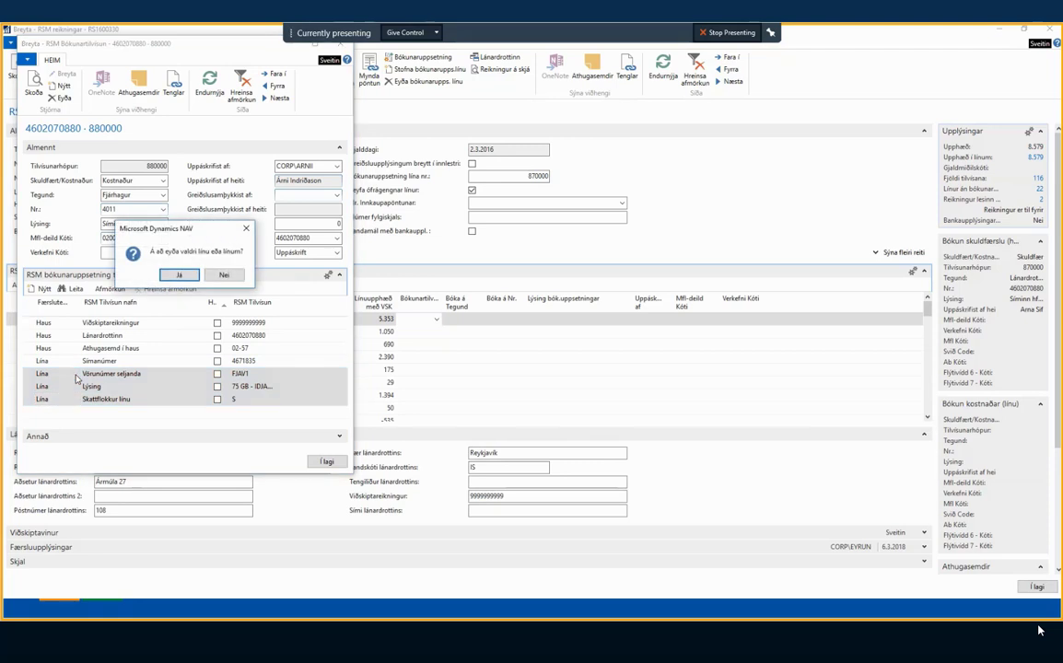
key(Return)
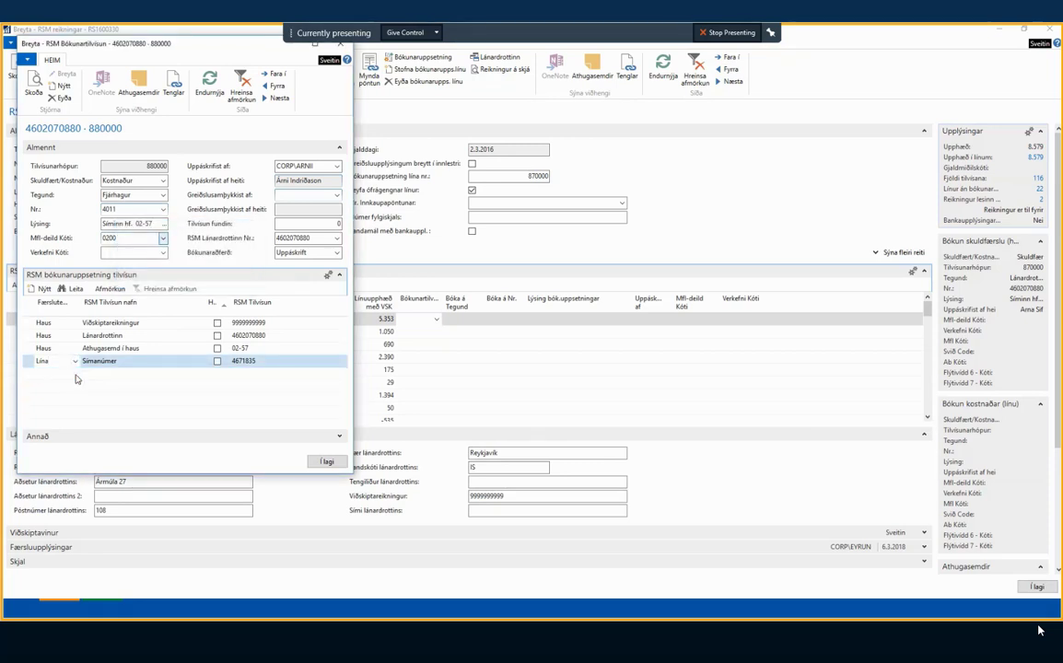
Step: Review the remaining Viðskiptareikningur, Lánardrottinn, Athugasemd í haus and Símanúmer references of the cost reference
click(156, 322)
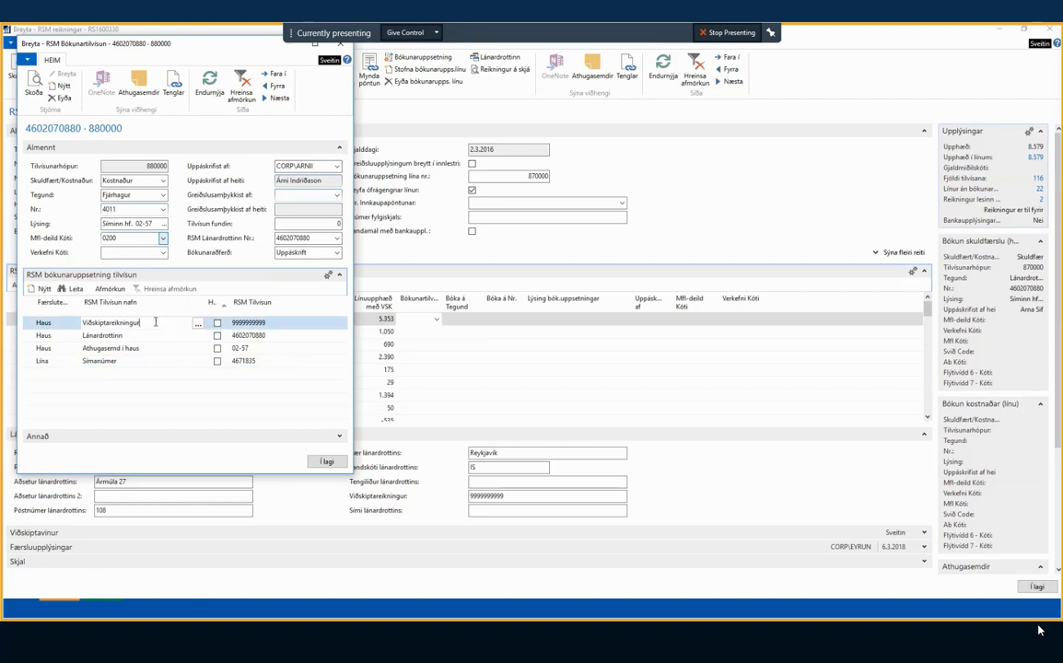
double_click(111, 322)
click(126, 337)
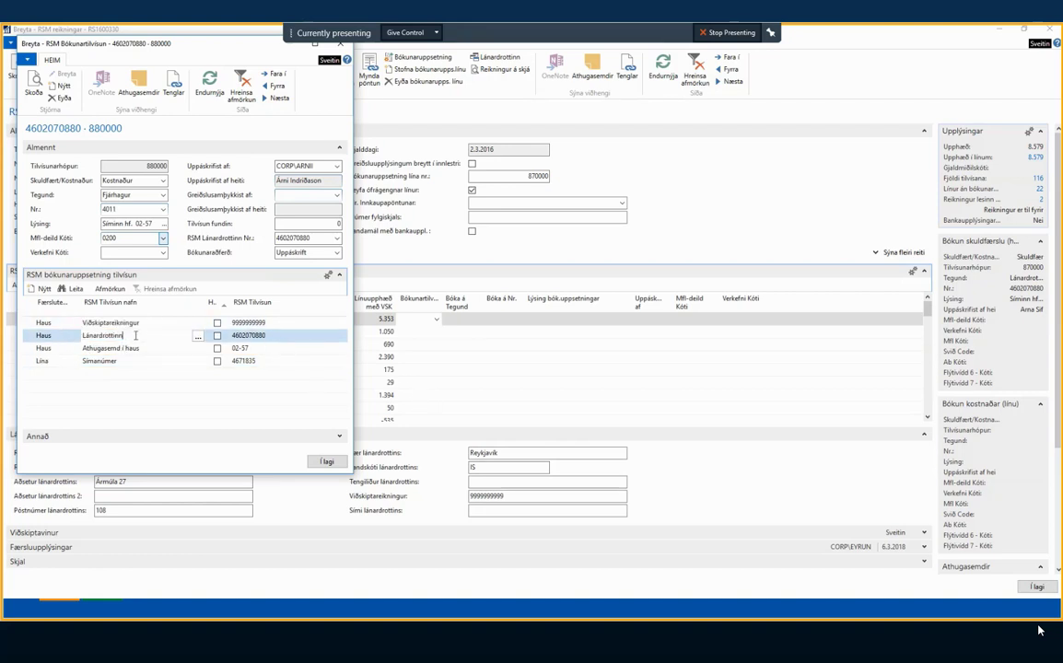
click(255, 348)
drag(257, 350, 224, 349)
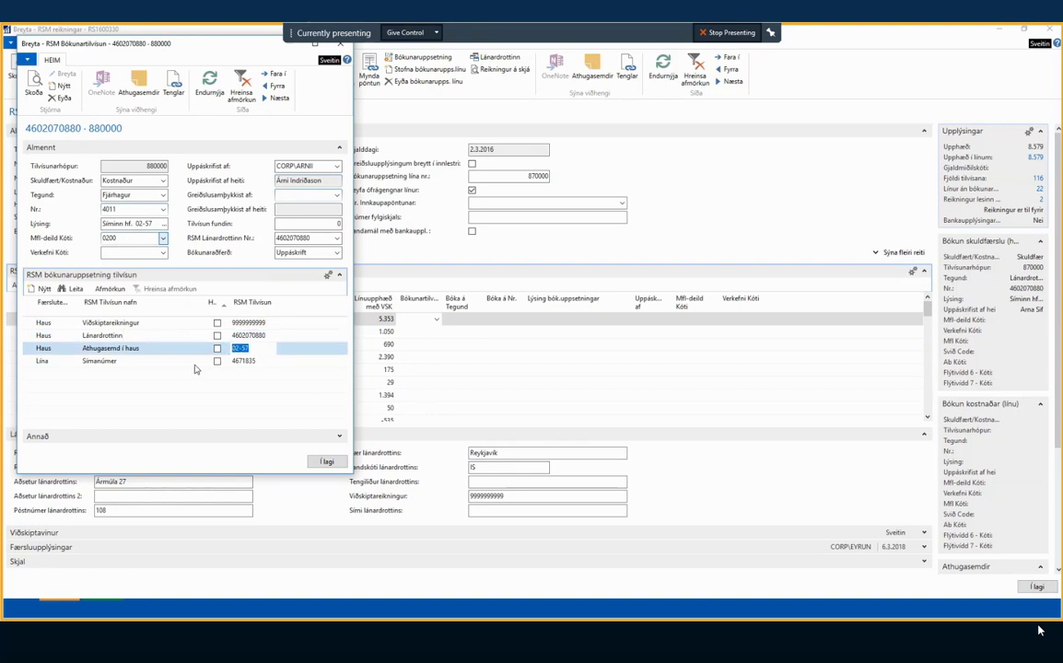
click(265, 362)
drag(266, 362, 226, 362)
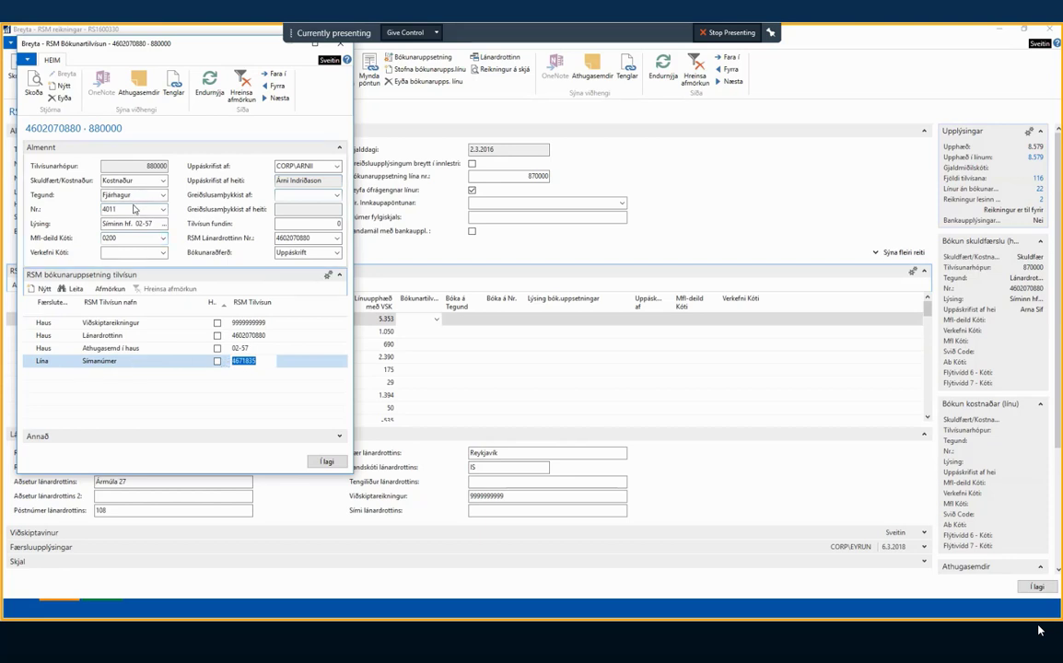
Step: Check the cost reference's Nr., Lýsing, Mfl-deild Kóti and Uppáskrifist af fields, and accept the posting reference
click(101, 209)
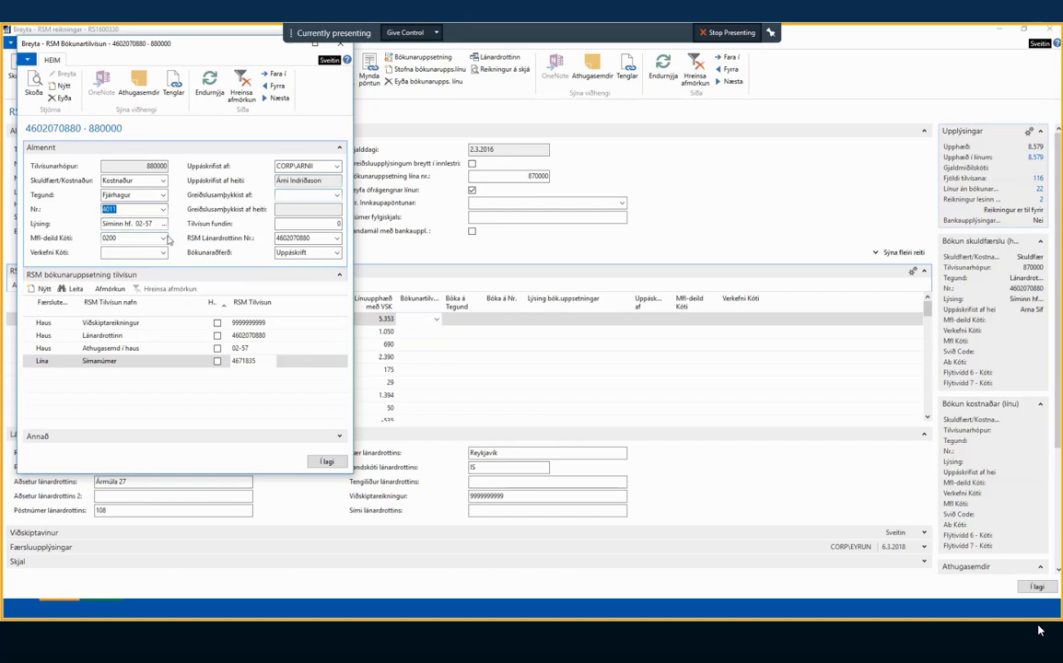
key(Tab)
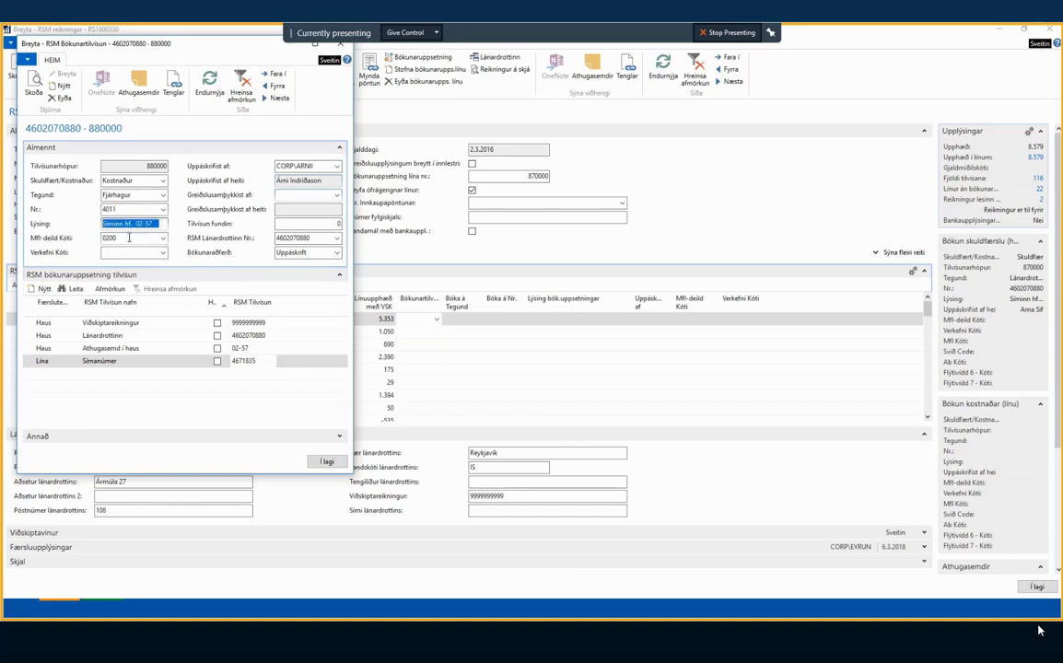
click(102, 237)
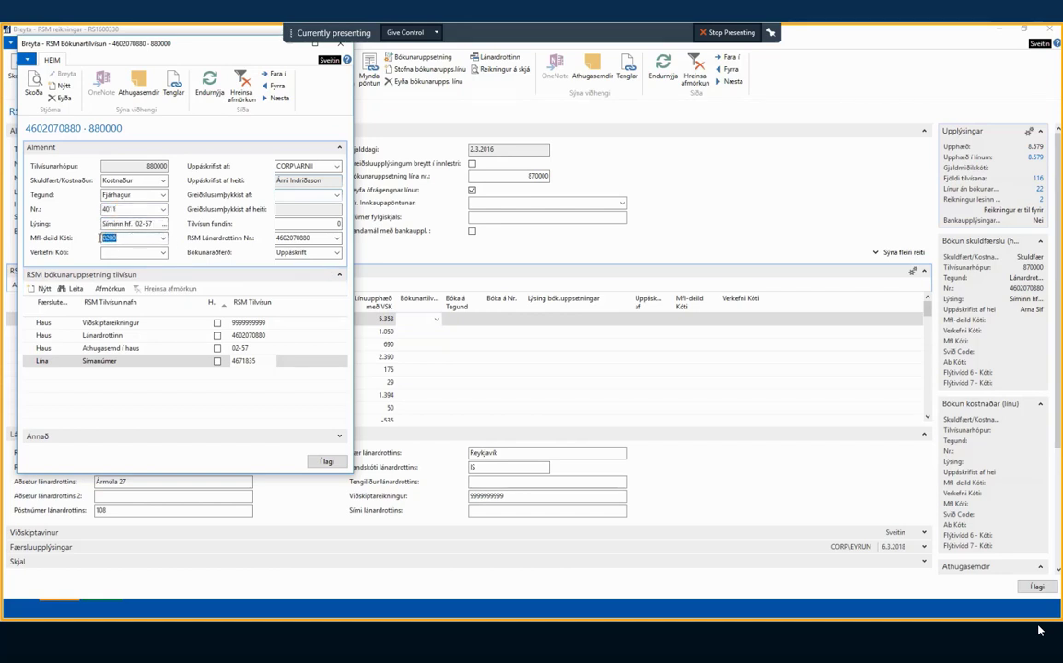
key(Tab)
key(Tab)
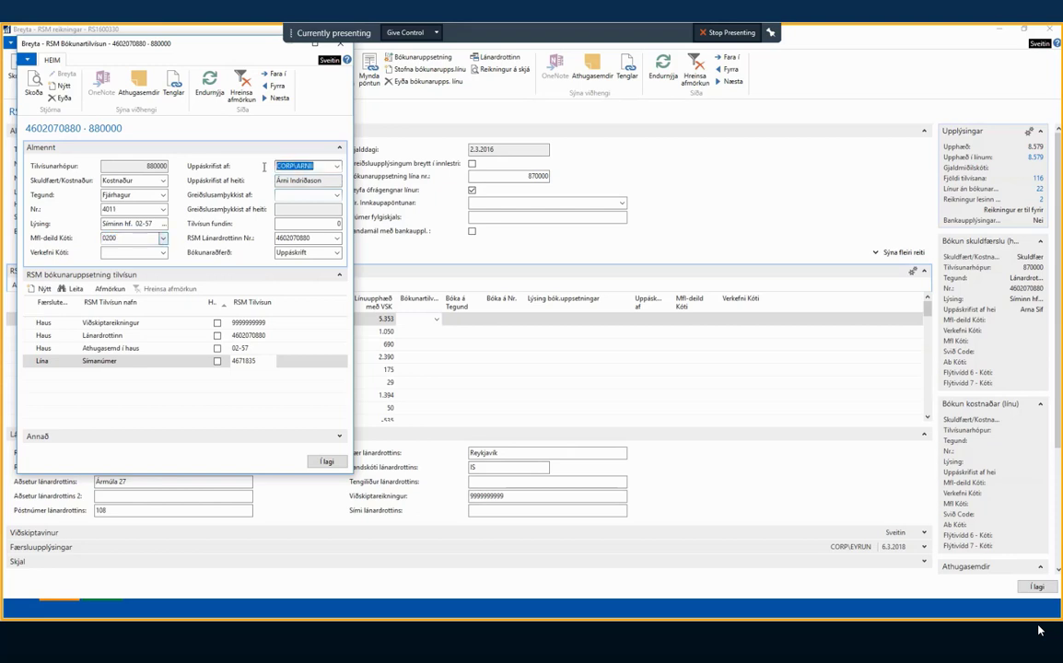
click(327, 462)
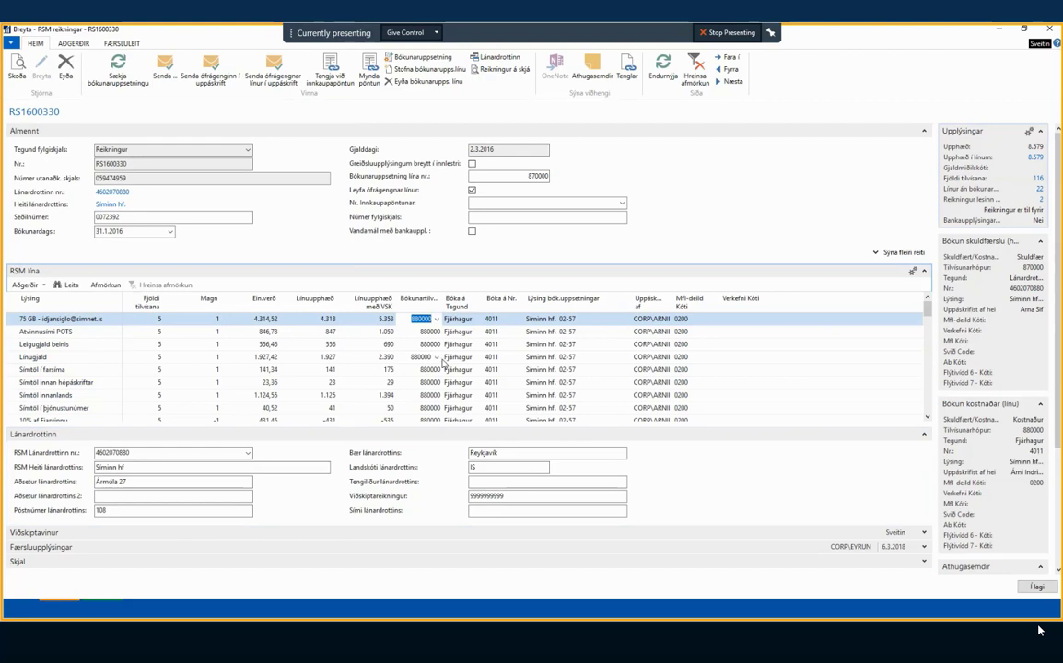
Step: Examine the posting references assigned to the invoice lines, down to Erlendar Grunnrásir and Grunnáskrift - IPTV
key(Down)
key(Down)
key(Down)
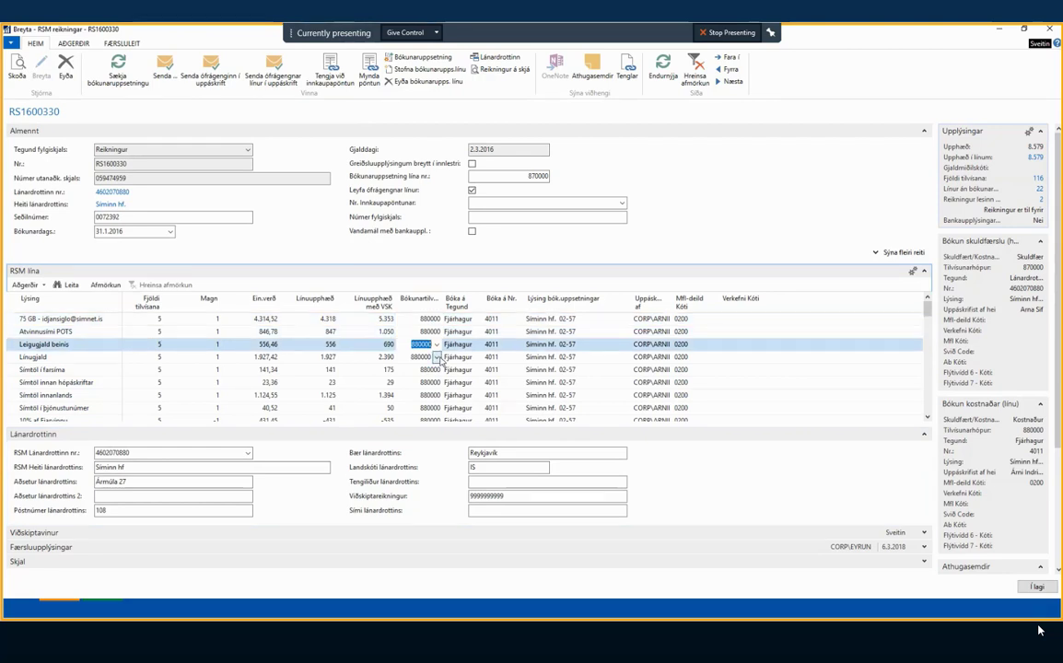
key(Down)
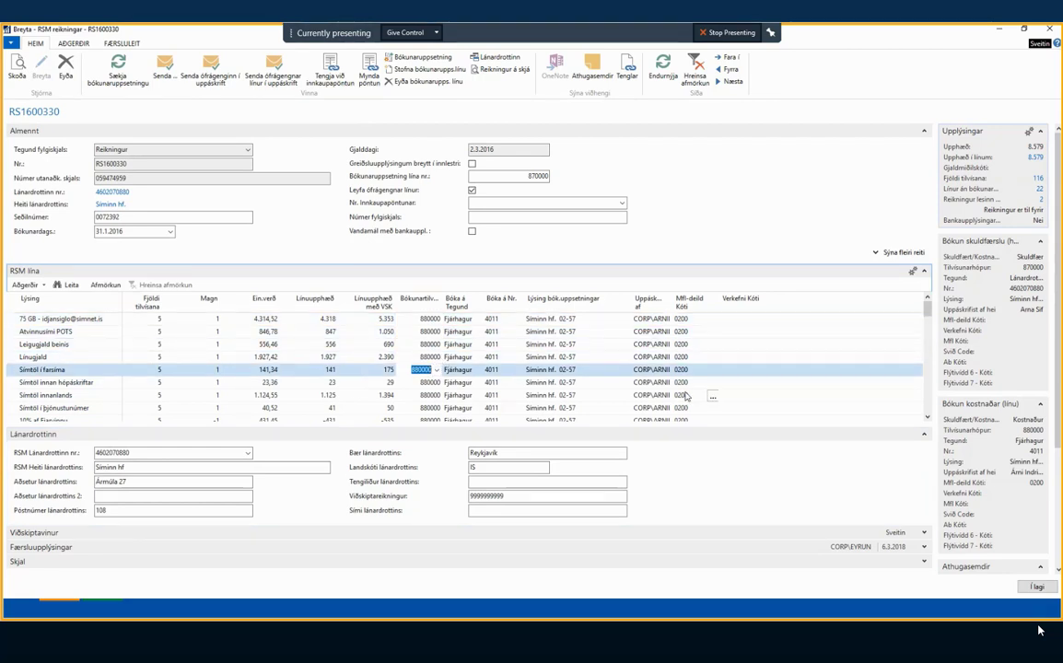
key(Down)
key(Down)
key(Down)
key(Down)
key(Down)
key(Down)
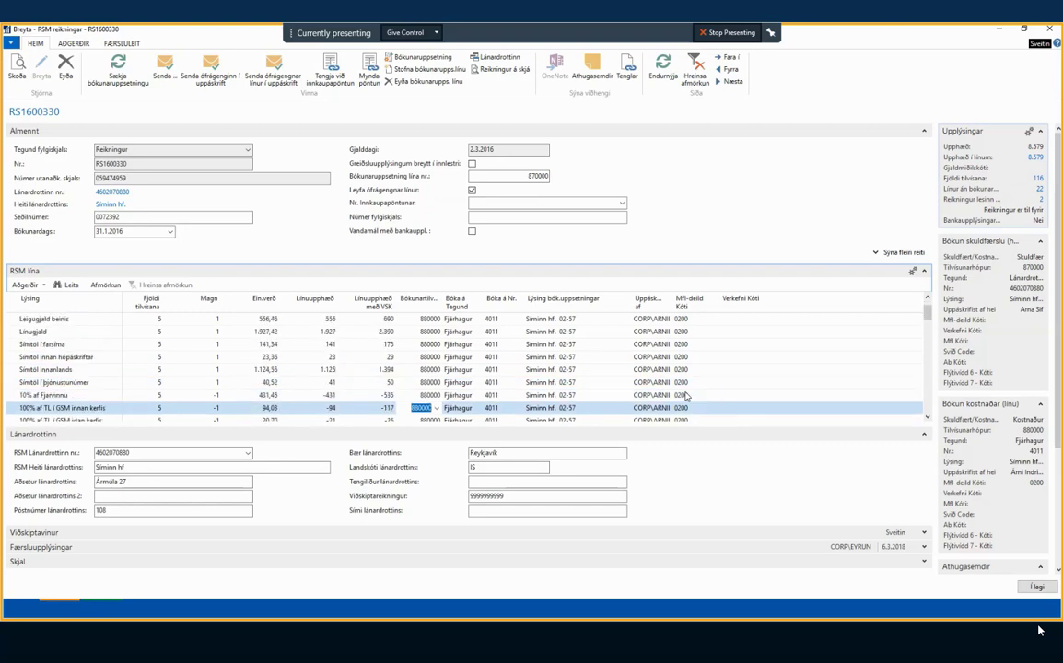
key(Down)
key(Down)
key(Down)
key(Down)
key(Down)
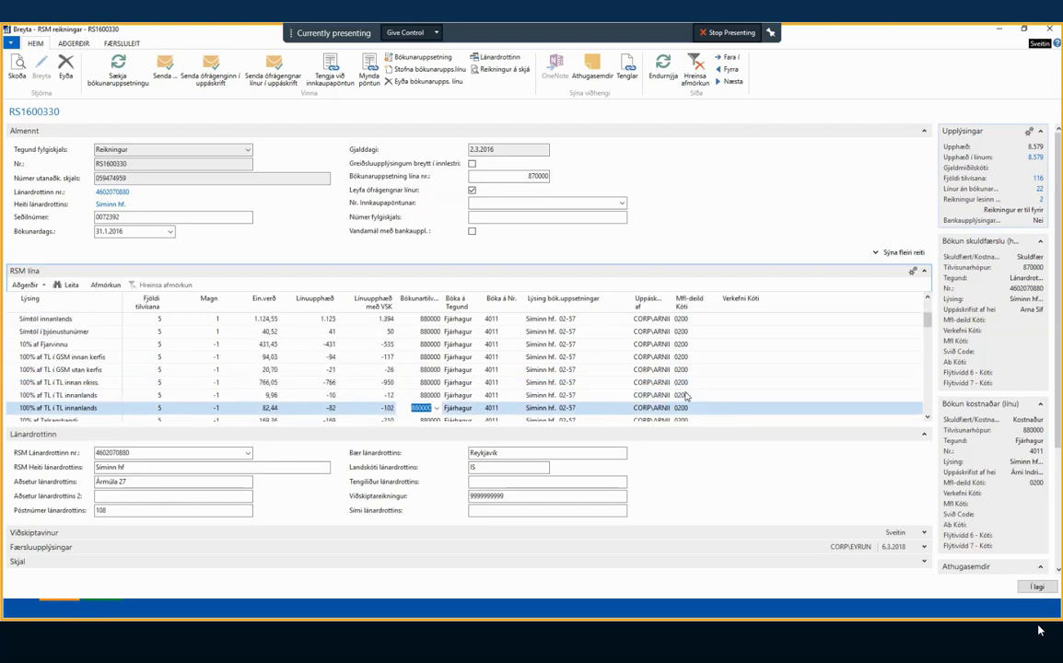
key(Down)
key(Down)
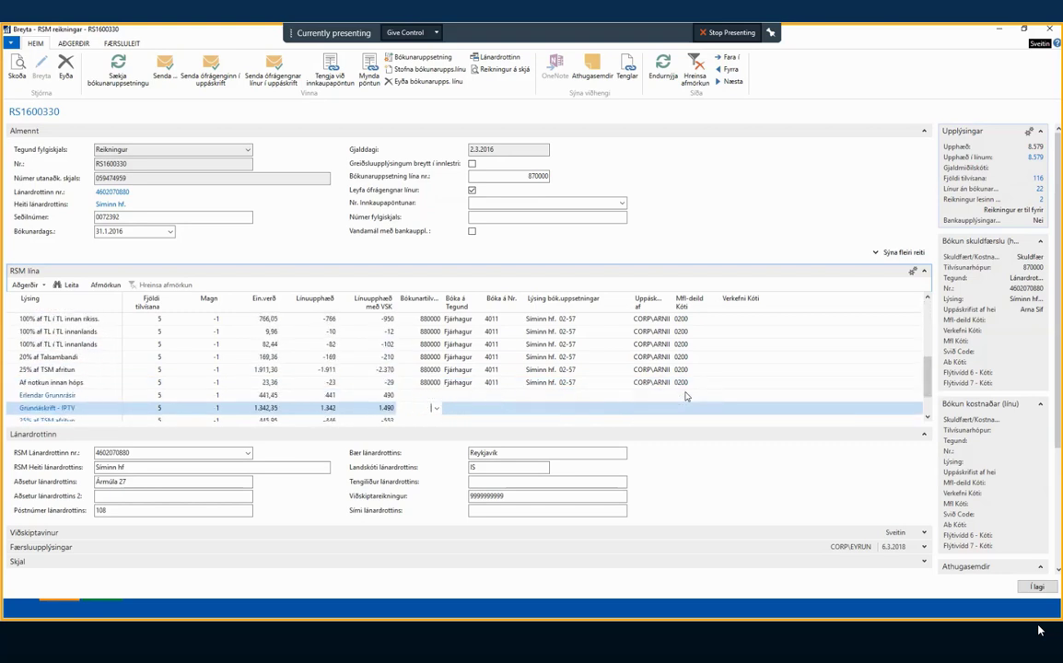
key(Up)
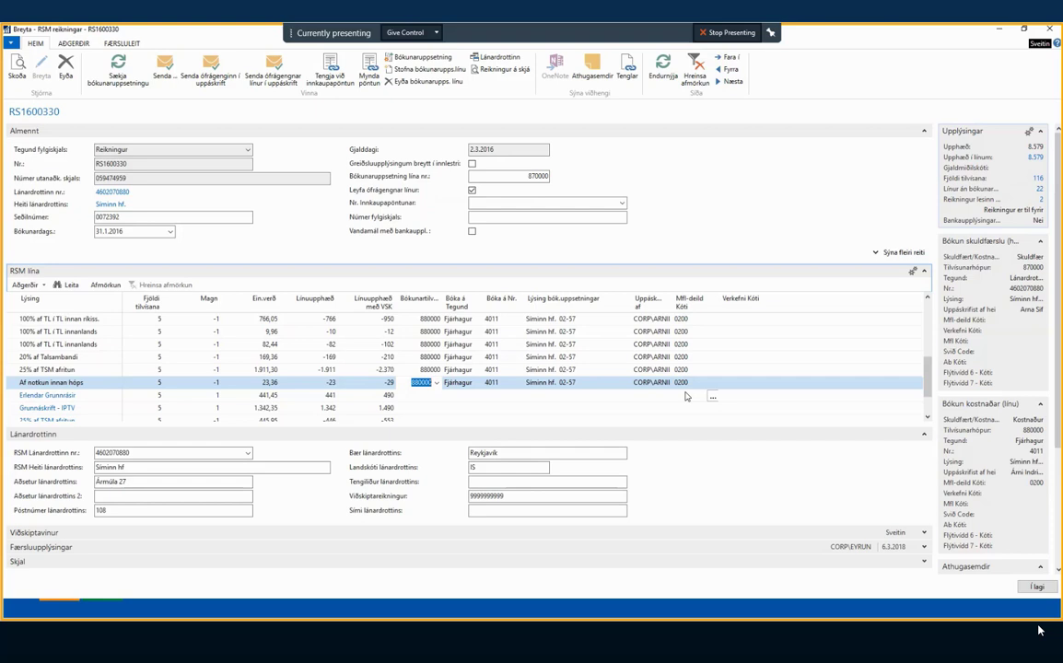
key(Down)
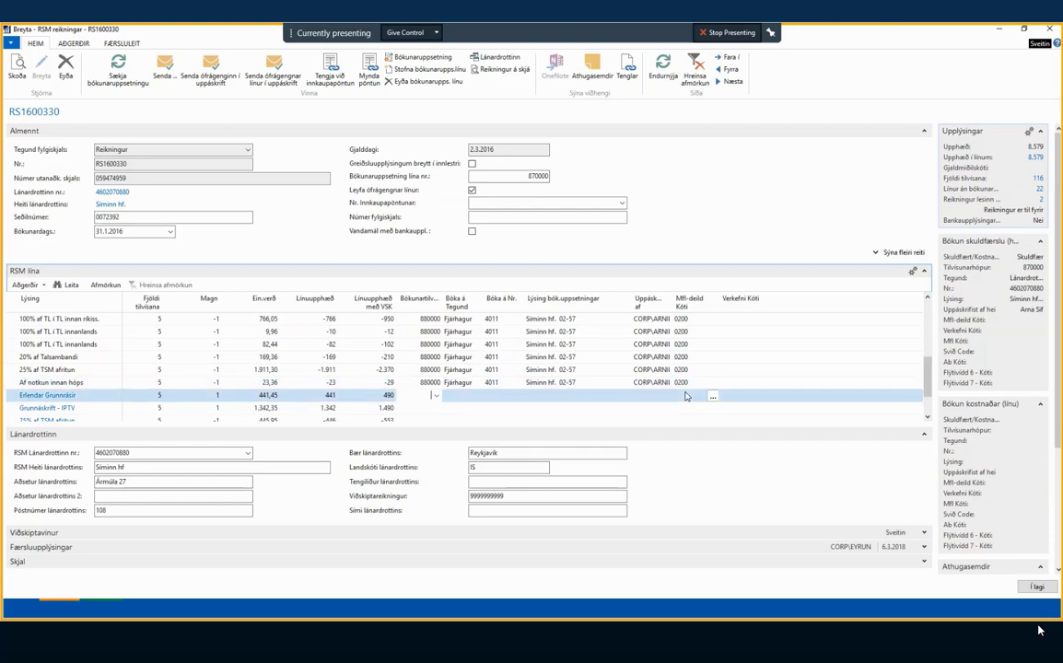
key(Down)
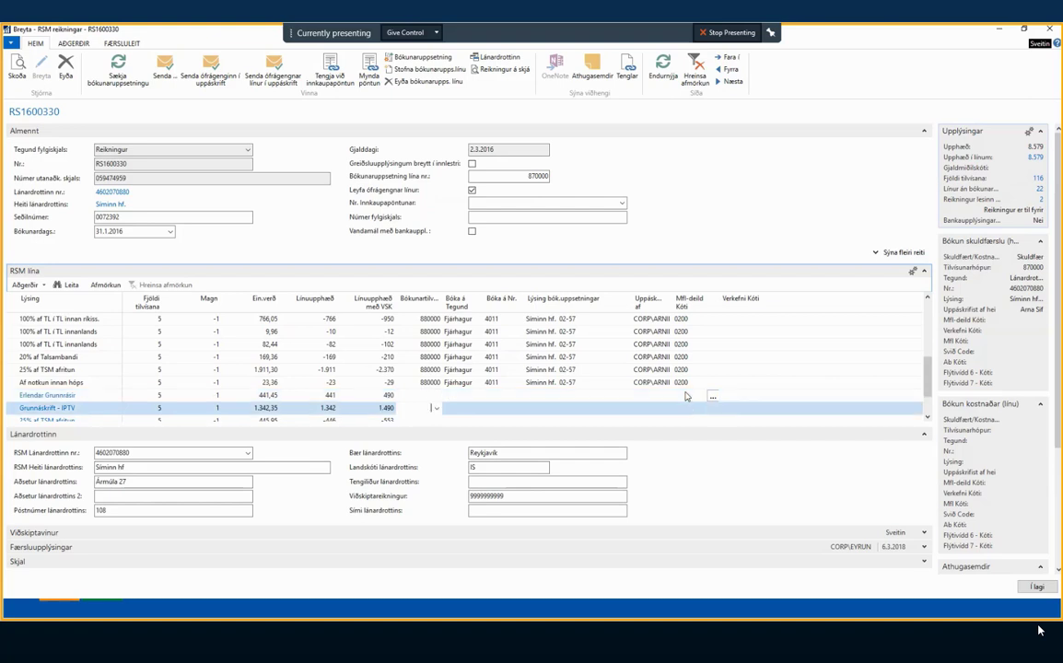
key(Up)
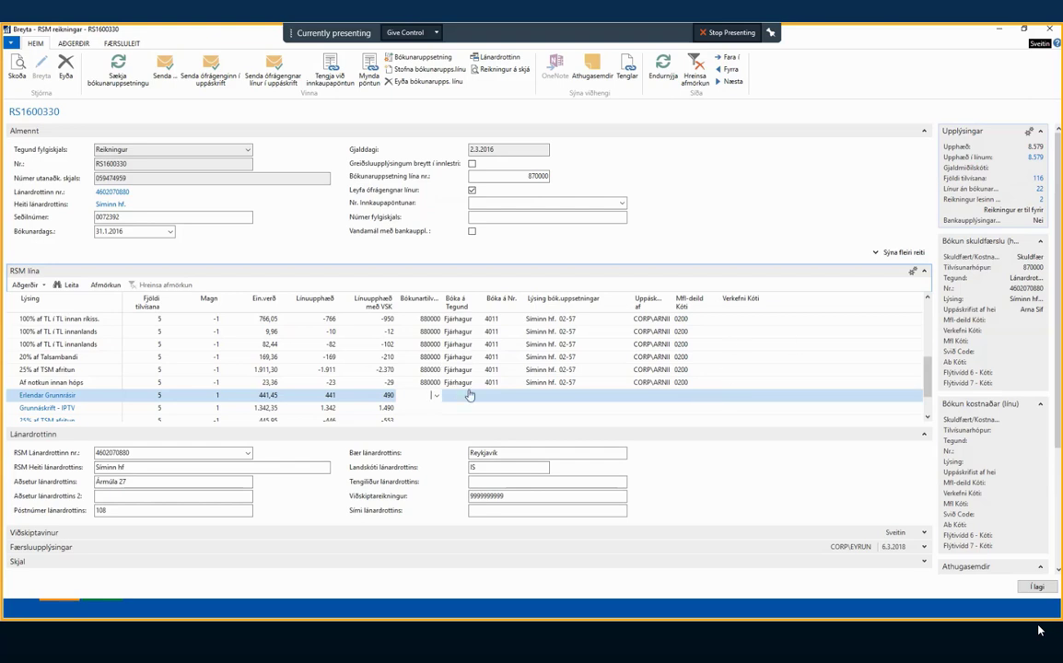
Step: Create a cost posting reference for the Erlendar Grunnrásir invoice line and set its Nr. to account 4011
click(439, 72)
key(Return)
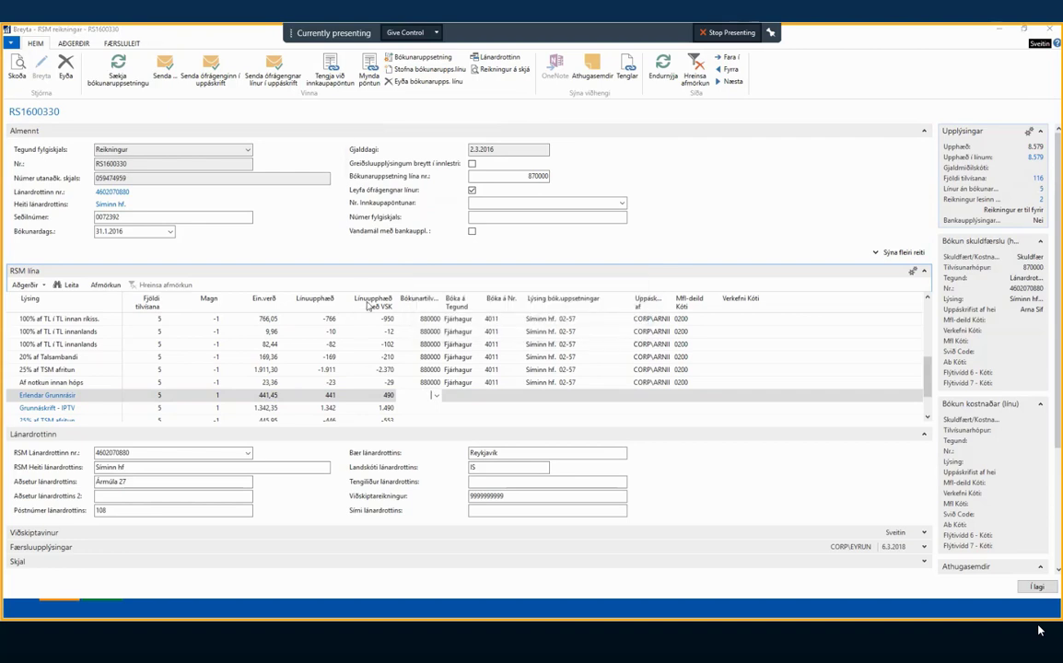
click(144, 210)
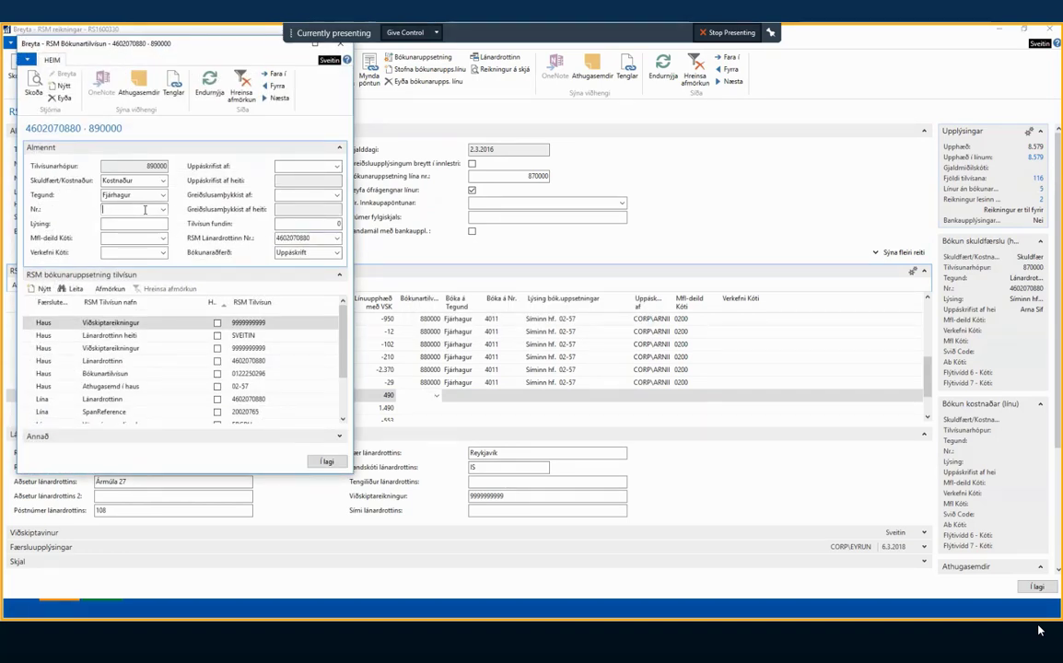
text(4011)
key(Tab)
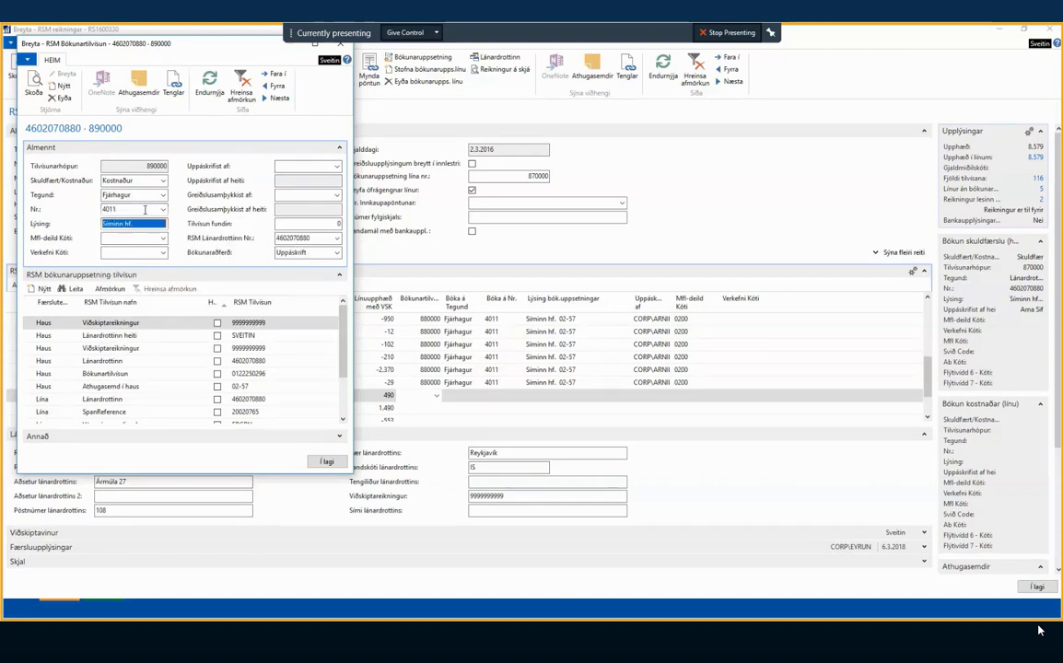
Step: Complete the new cost reference's Lýsing as Síminn hf. áskrift and set Mfl-deild Kóti to 0200
click(144, 223)
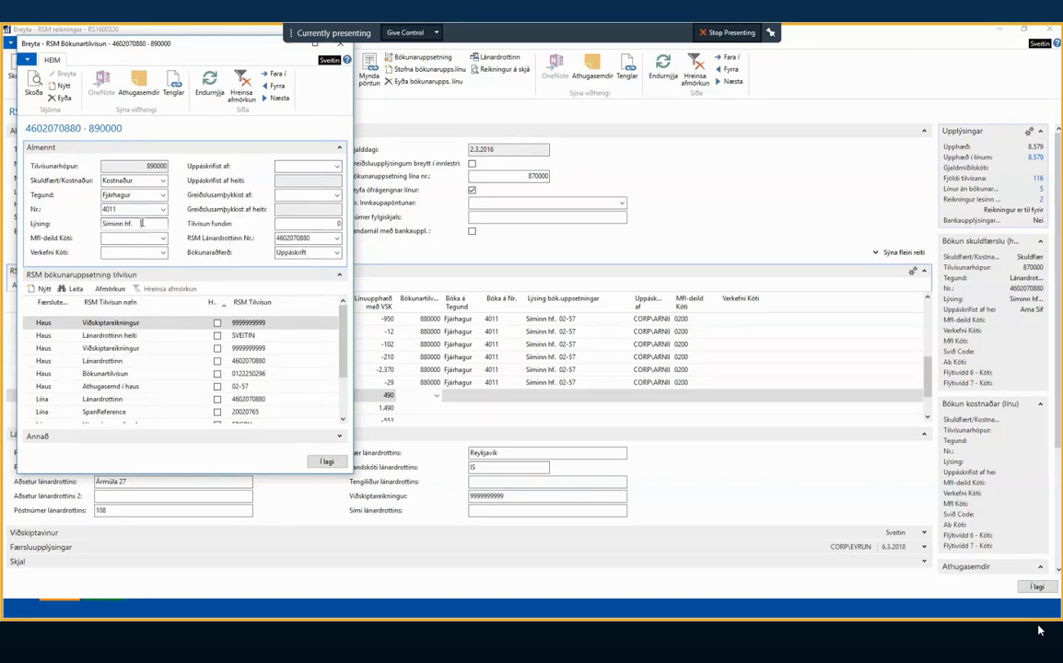
text(áskrift)
key(Tab)
text(0200)
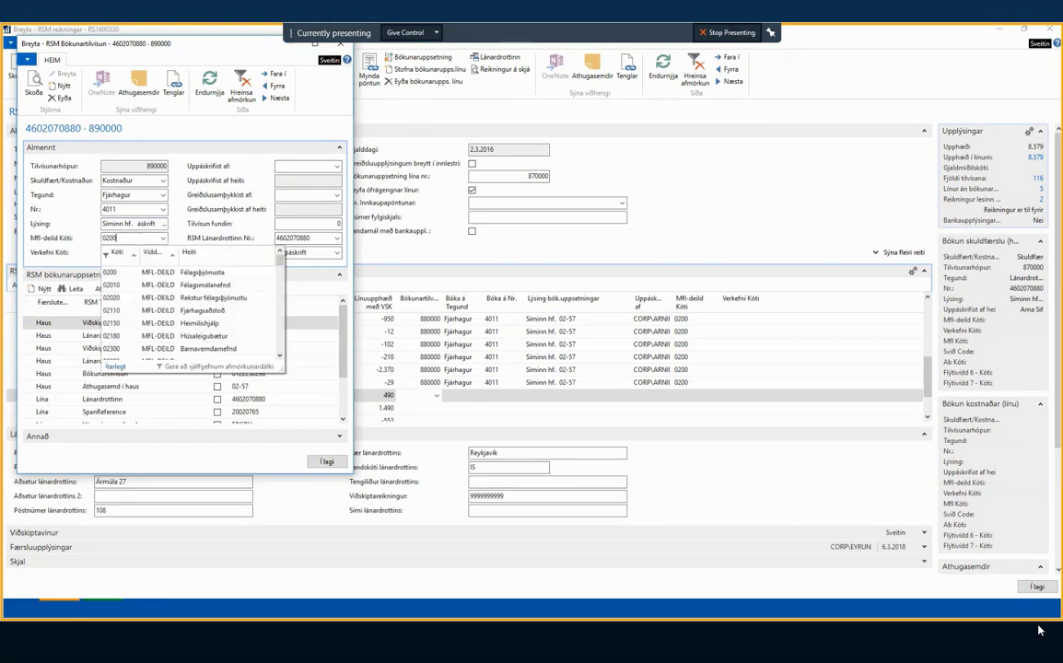
Step: Set Uppáskrifist af on the Erlendar Grunnrásir cost reference to the sixth user in the approval user list
key(Tab)
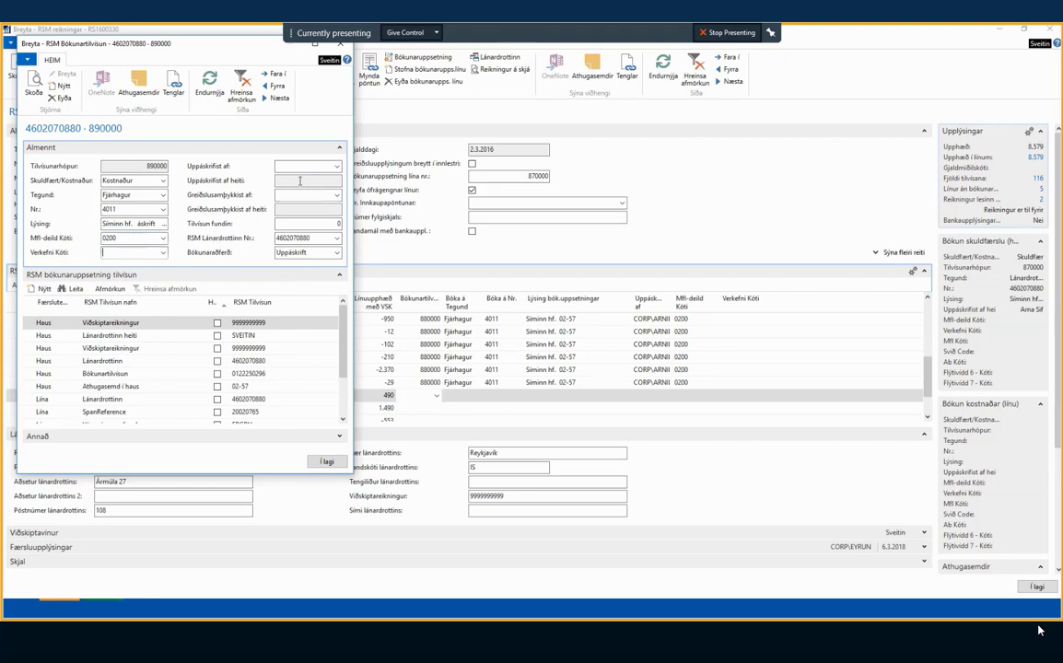
click(301, 167)
click(337, 168)
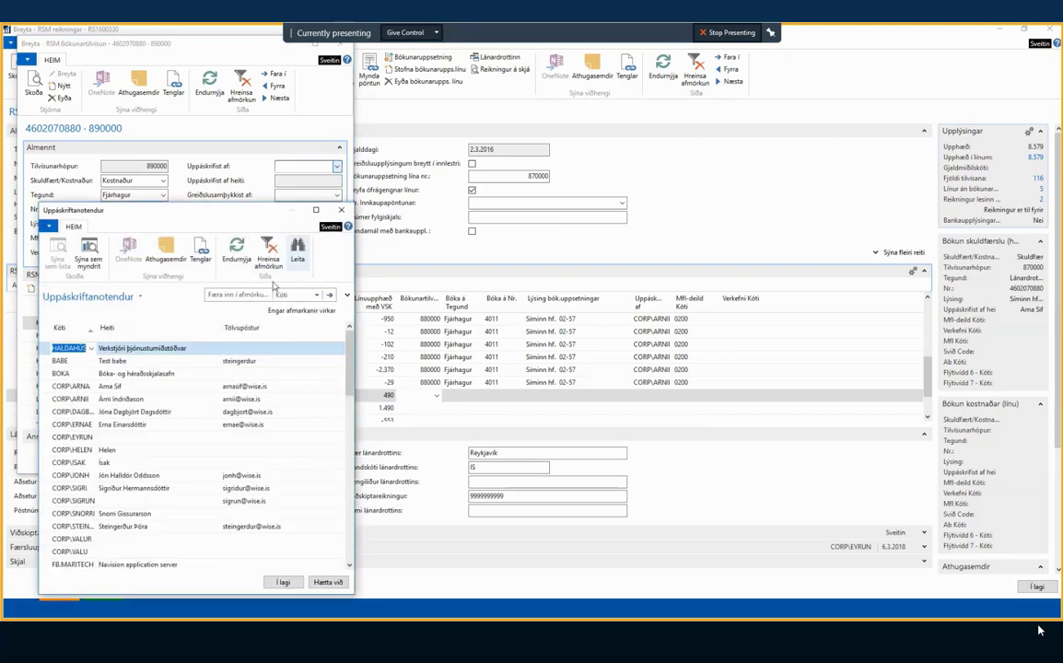
click(93, 413)
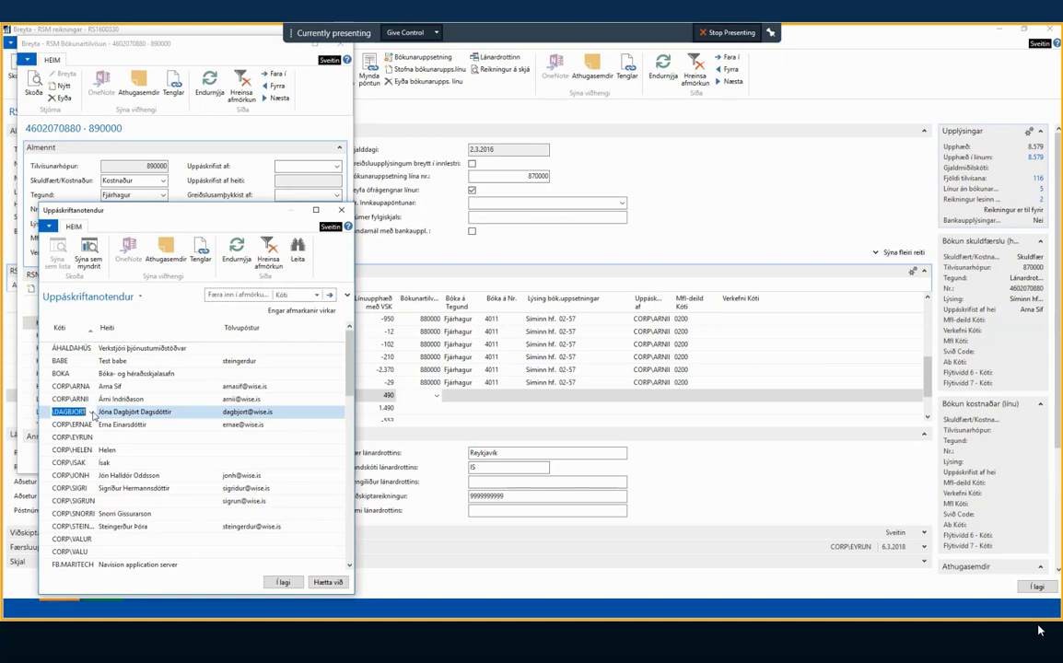
click(283, 582)
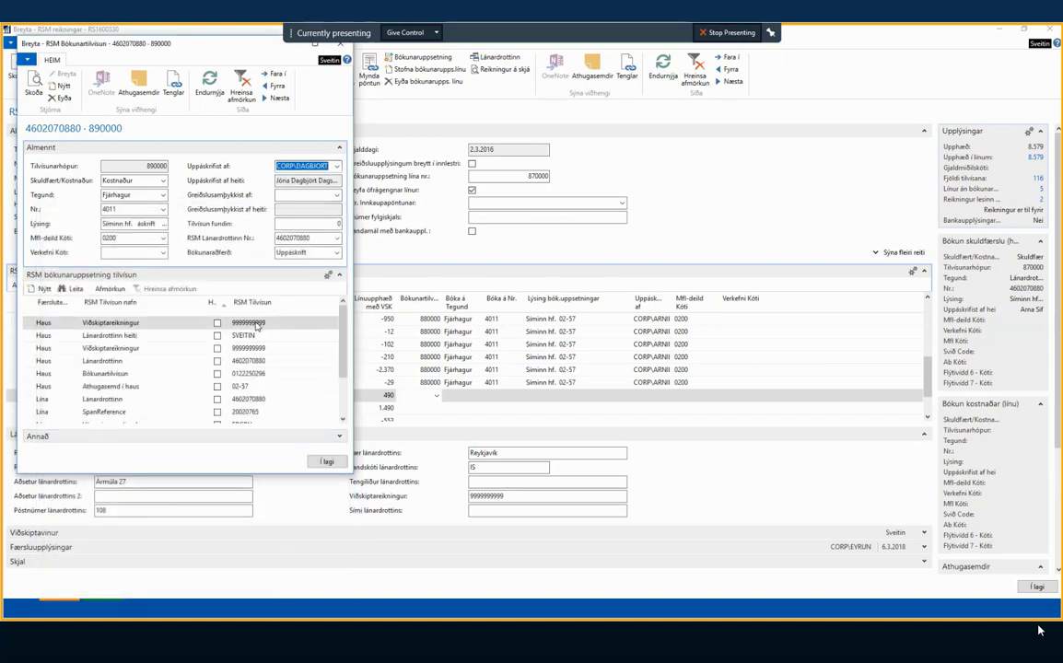
Step: Delete the duplicate Viðskiptareikningur, the Lánardrottinn heiti and the Bókunartilvísun header criteria from the cost reference
click(256, 323)
click(290, 334)
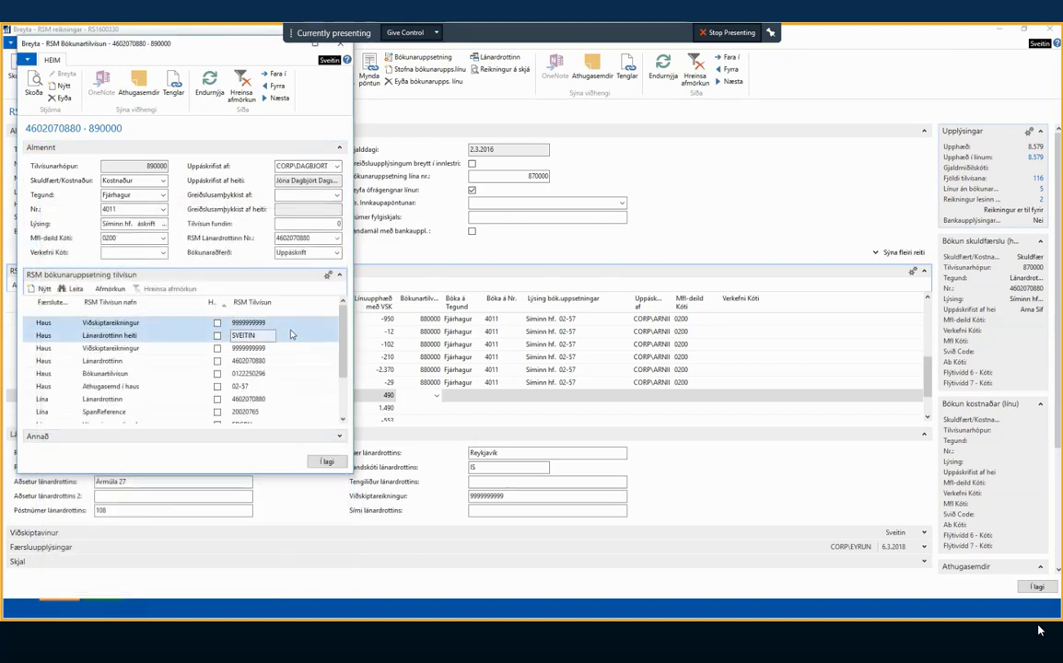
key(ctrl+Delete)
key(Return)
key(Down)
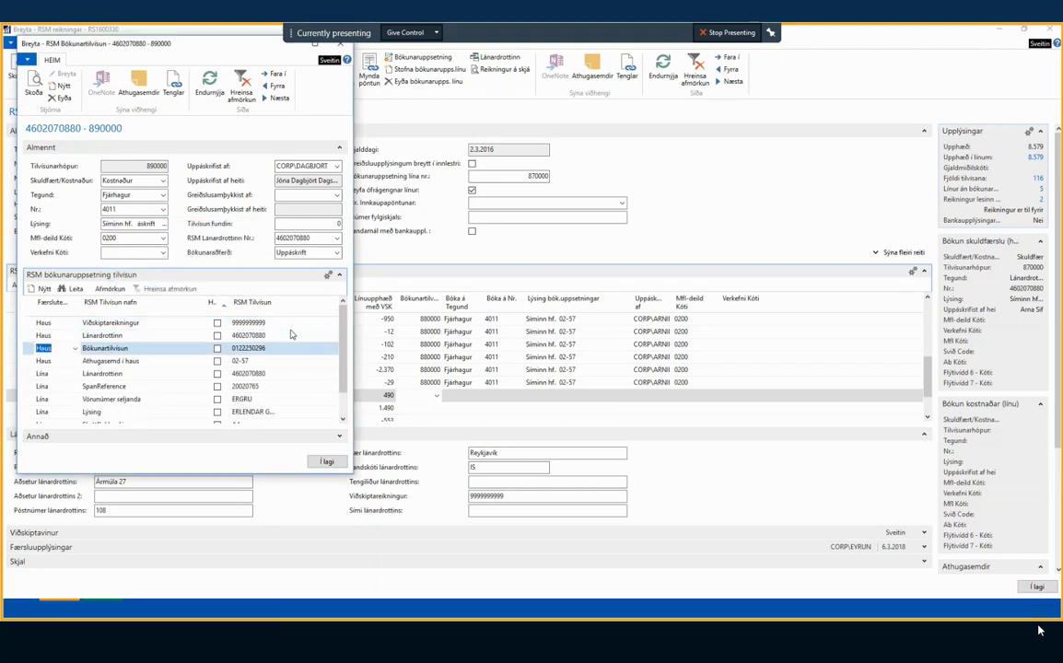
key(ctrl+Delete)
key(Return)
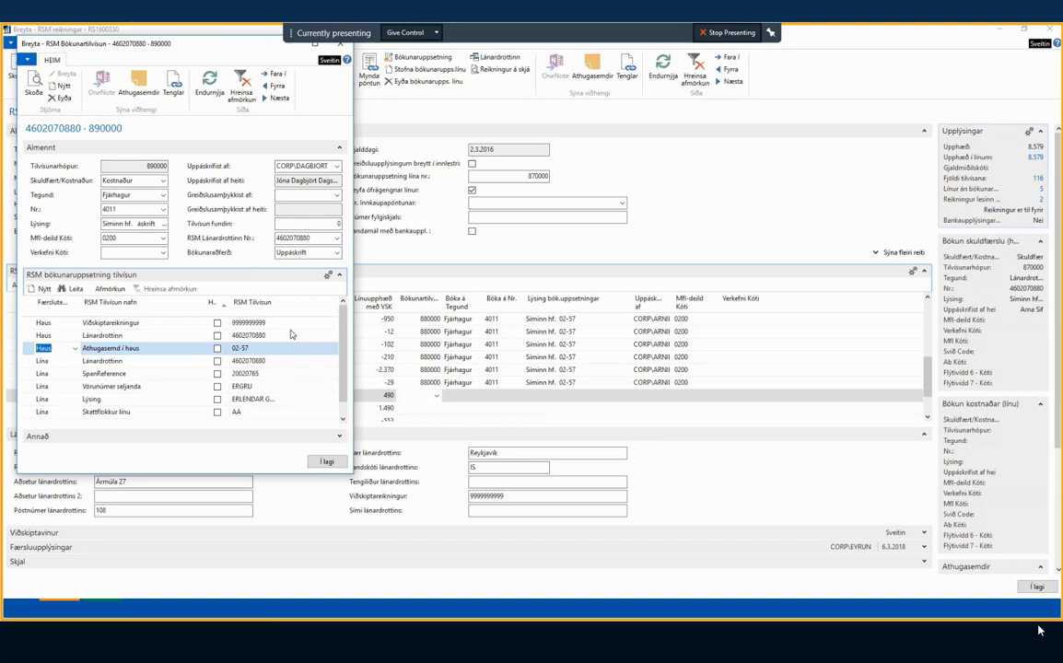
Step: Delete the line criteria Lánardrottinn, Vörunúmer seljanda, Lýsing and Skattflokkur línu, keeping SpanReference, and accept the cost reference
key(Down)
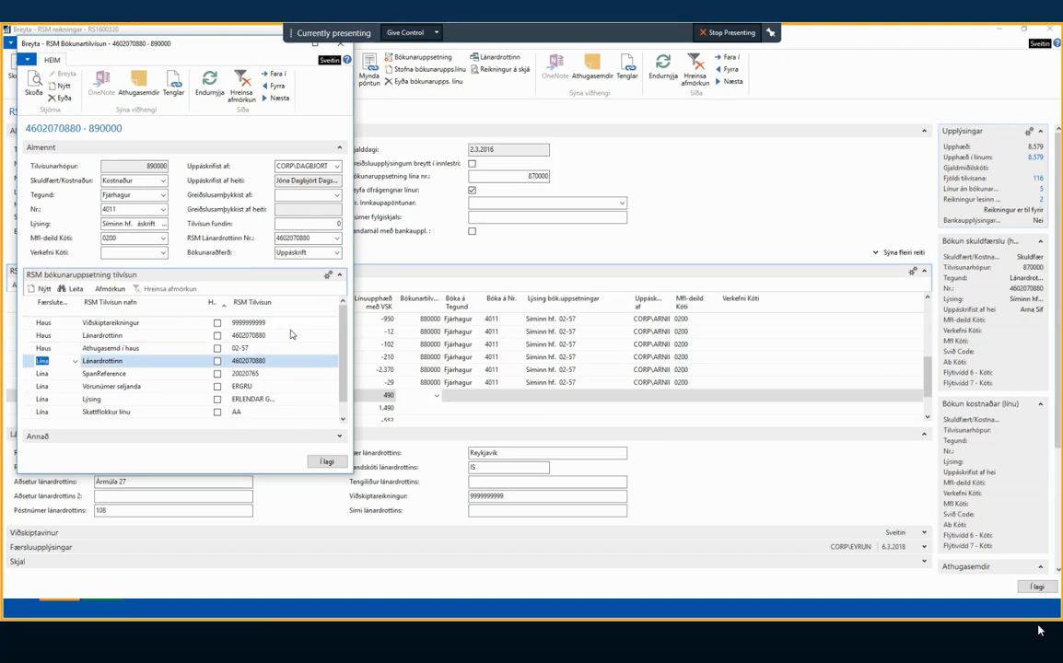
key(ctrl+Delete)
key(Return)
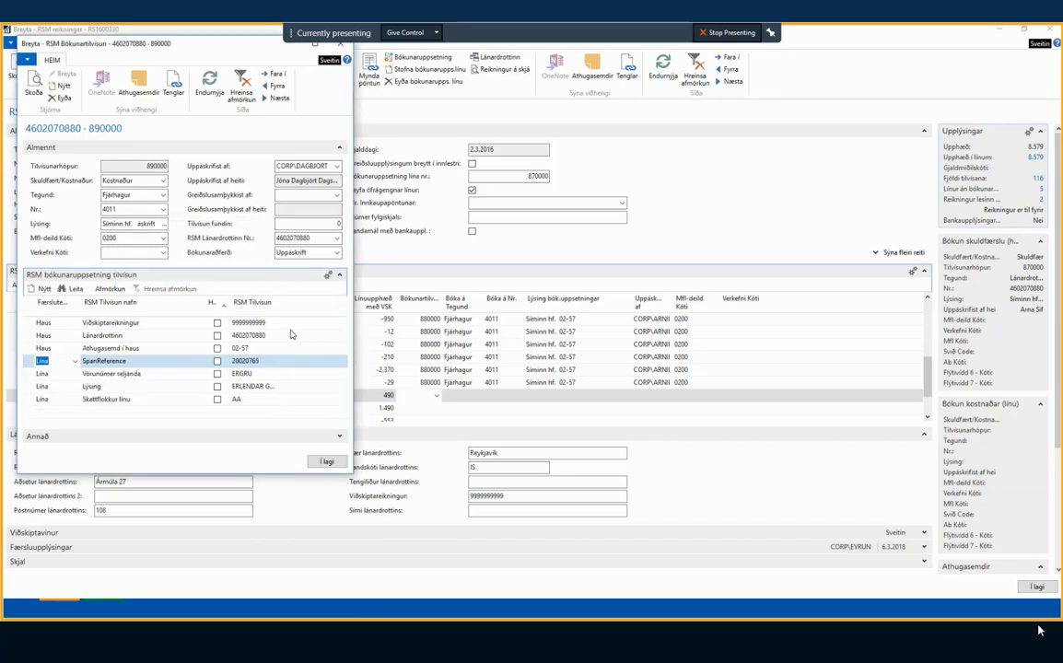
key(Down)
key(shift+Down)
key(shift+Down)
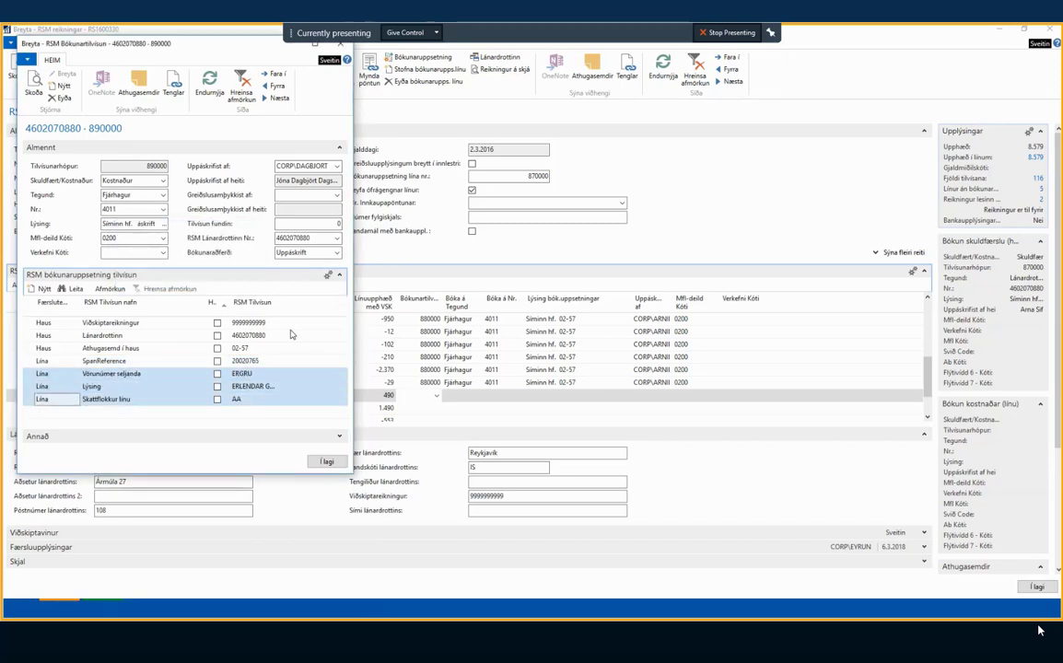
key(ctrl+Delete)
key(Return)
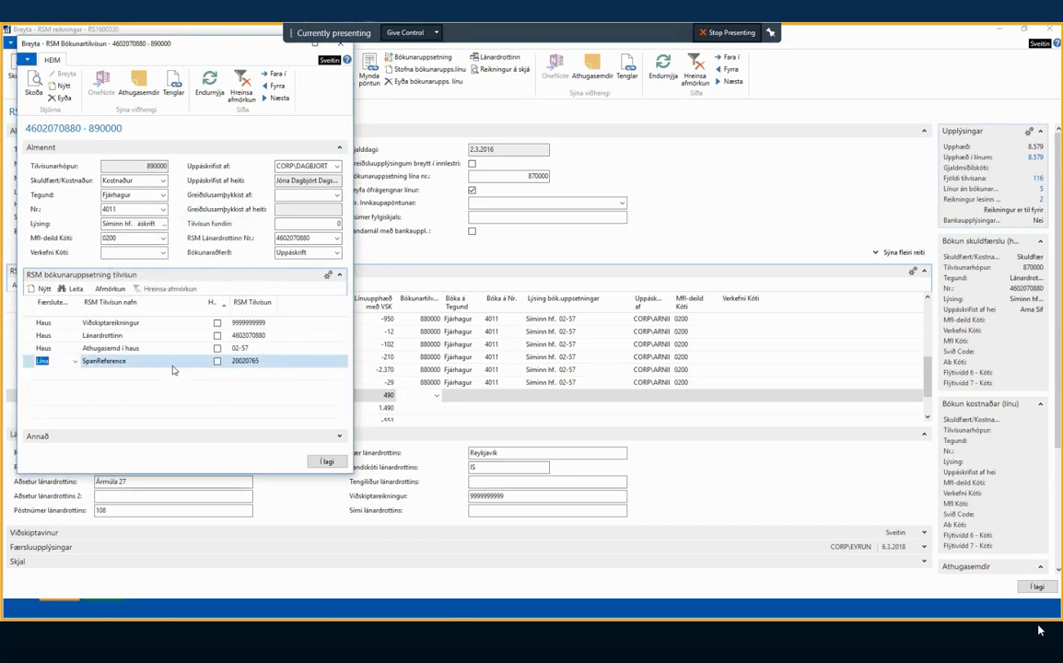
click(326, 462)
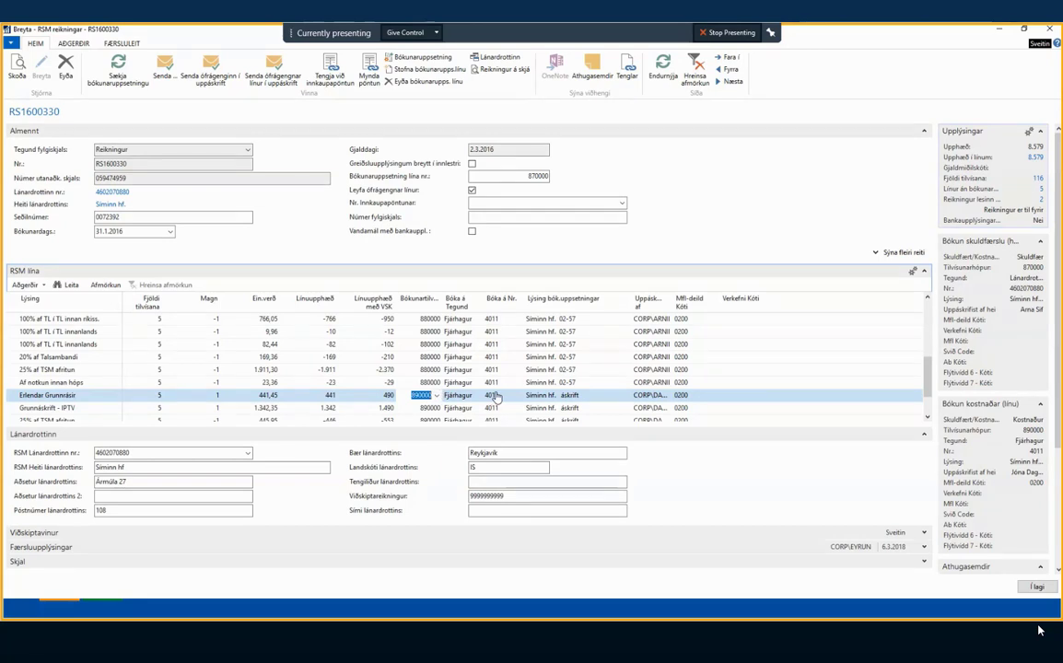
Step: Examine the posting references on the Erlendar Grunnrásir, Grunnáskrift - IPTV and 25% af TSM afritun invoice lines
click(440, 407)
key(Down)
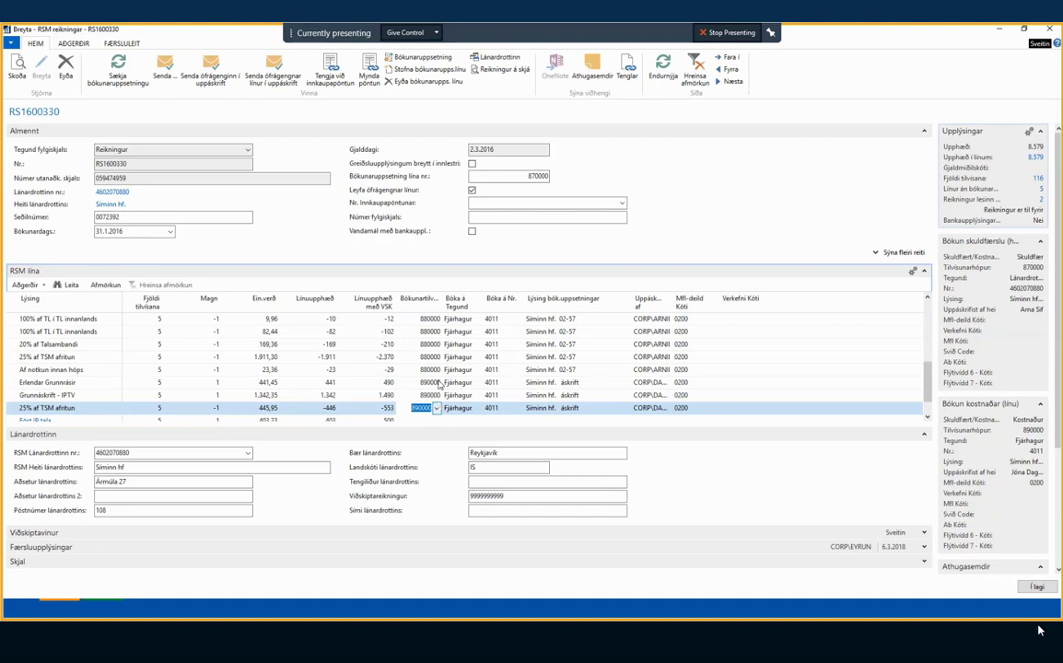
click(435, 383)
click(432, 370)
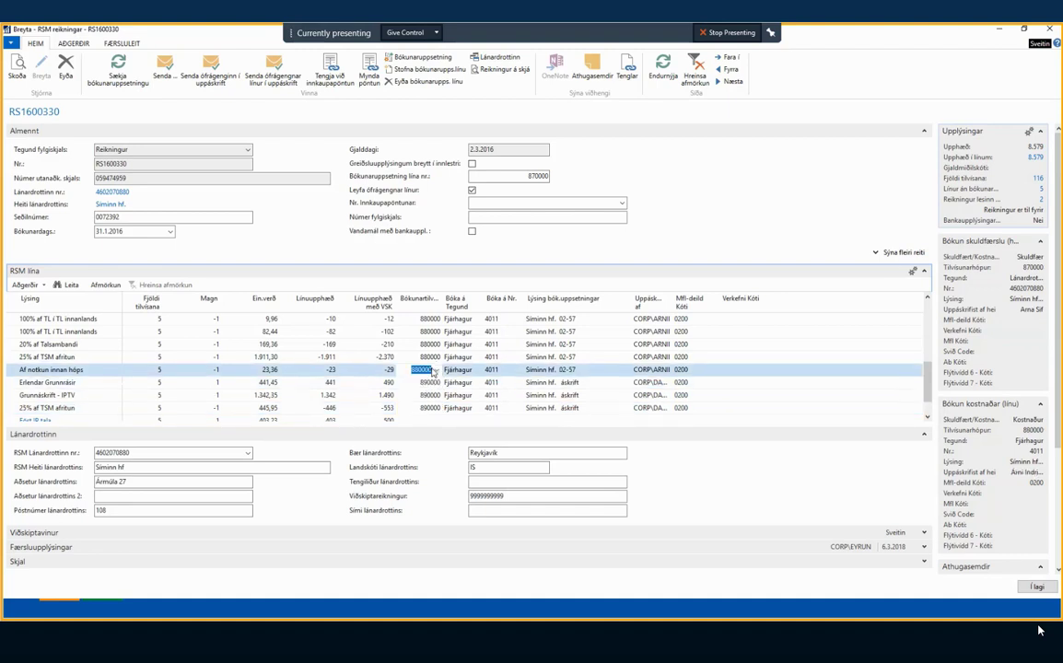
click(426, 384)
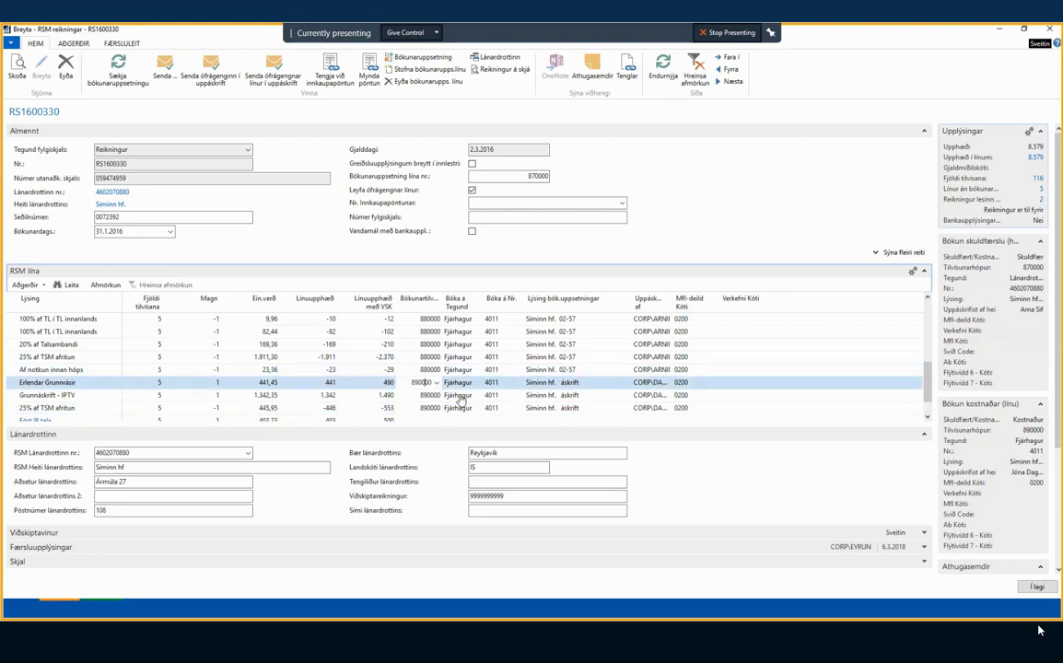
key(shift+Down)
key(shift+Down)
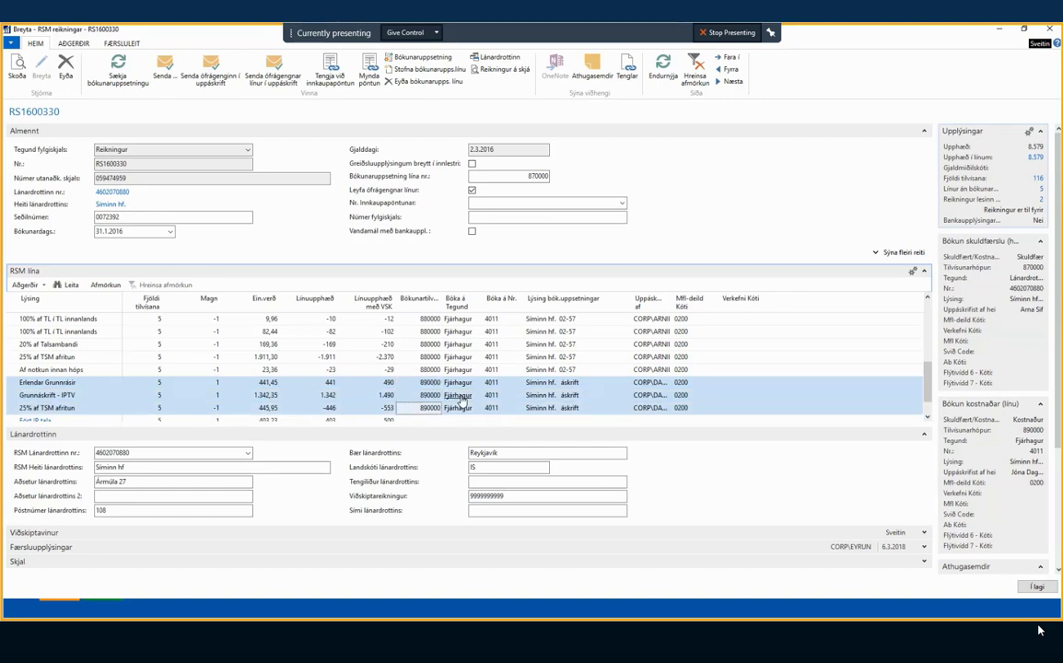
Step: Review the posting references on the invoice lines from Af notkun innan hóps up to the 75 GB line
key(Up)
key(Up)
key(Up)
key(shift+Up)
key(shift+Up)
key(shift+Up)
key(shift+Up)
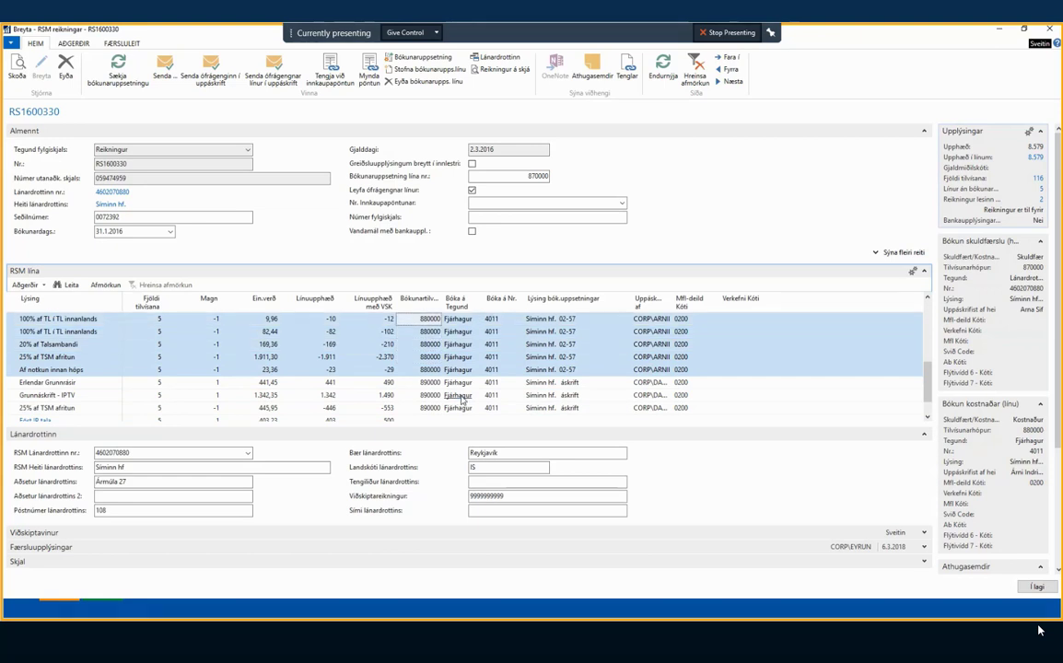
key(shift+Up)
key(shift+Up)
key(shift+Up)
key(shift+Up)
key(shift+Up)
key(shift+Up)
key(shift+Up)
key(shift+Up)
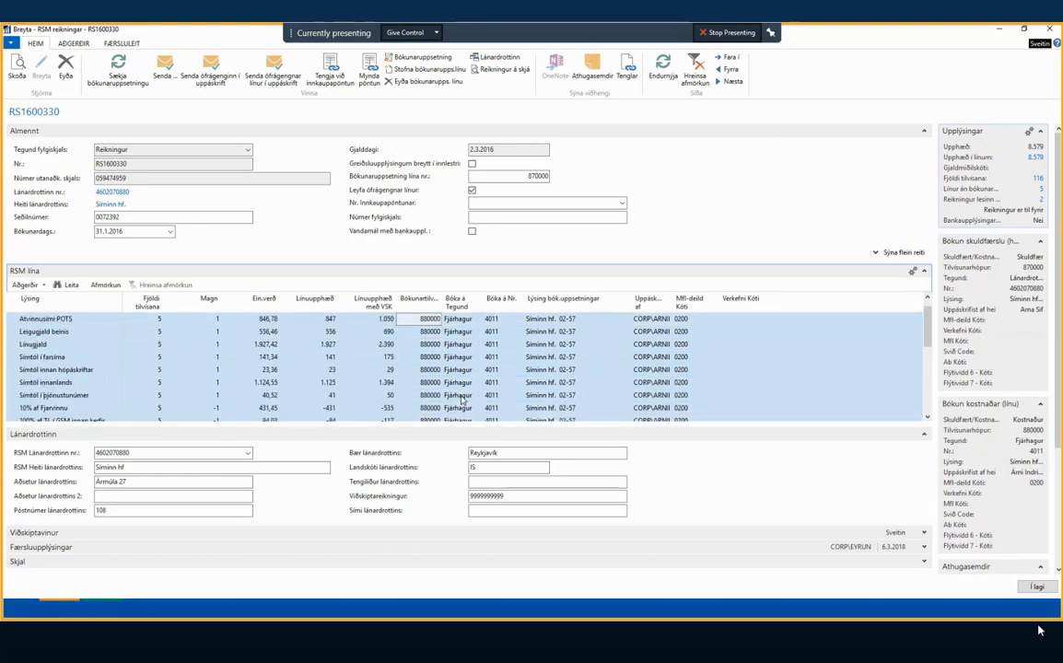
key(shift+Up)
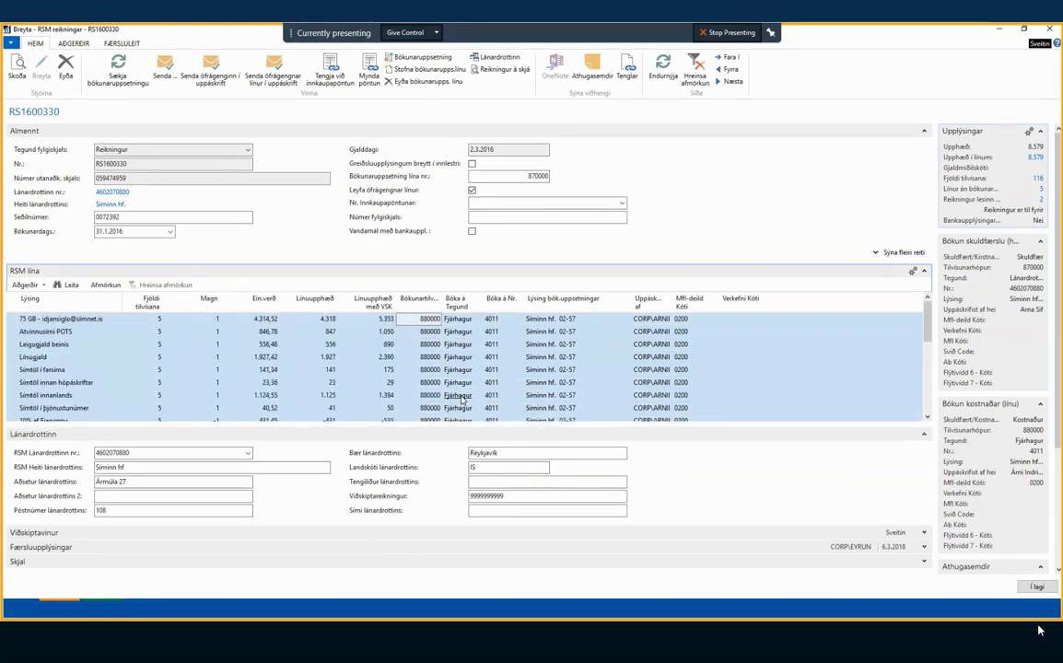
Step: Create a cost posting reference for the Föst IP tala invoice line with Nr. 4011 and Mfl-deild Kóti 0200
scroll(424, 358, down, 5)
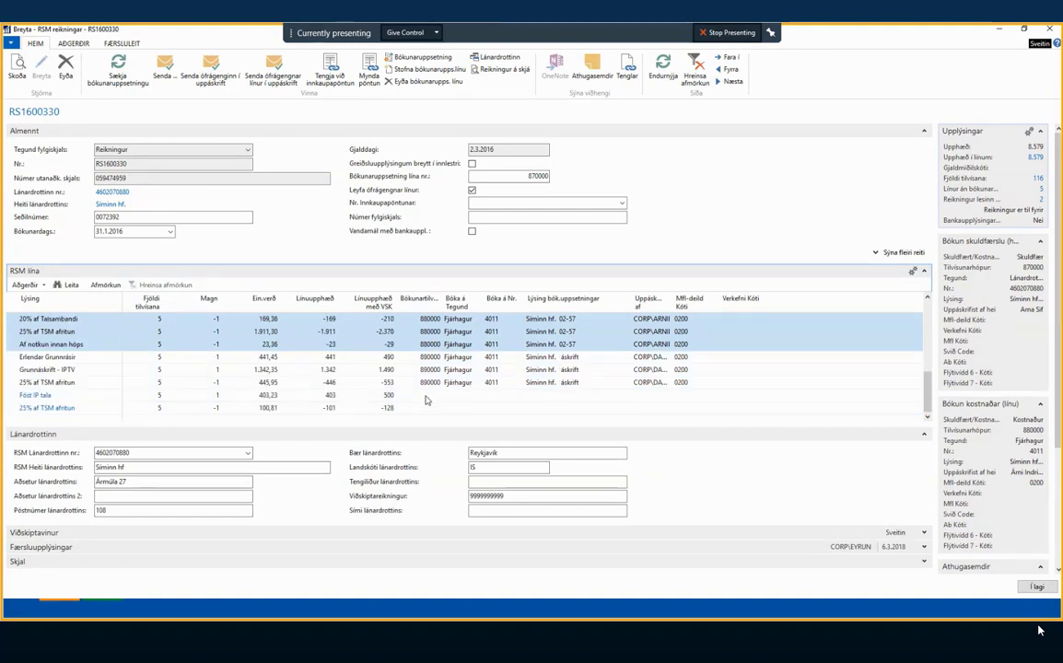
click(421, 397)
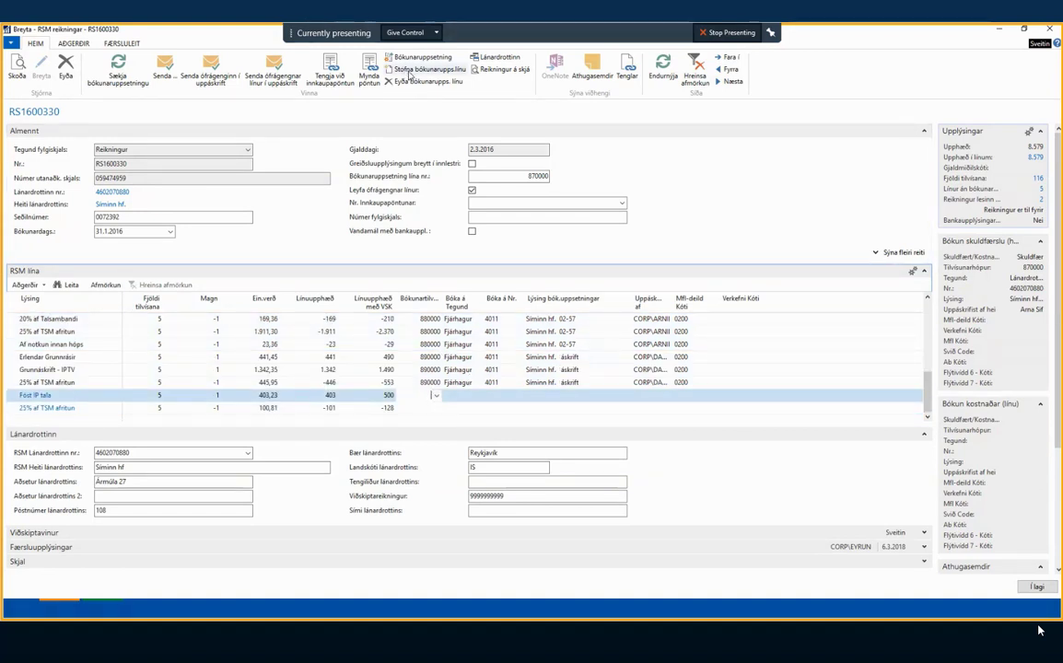
click(419, 69)
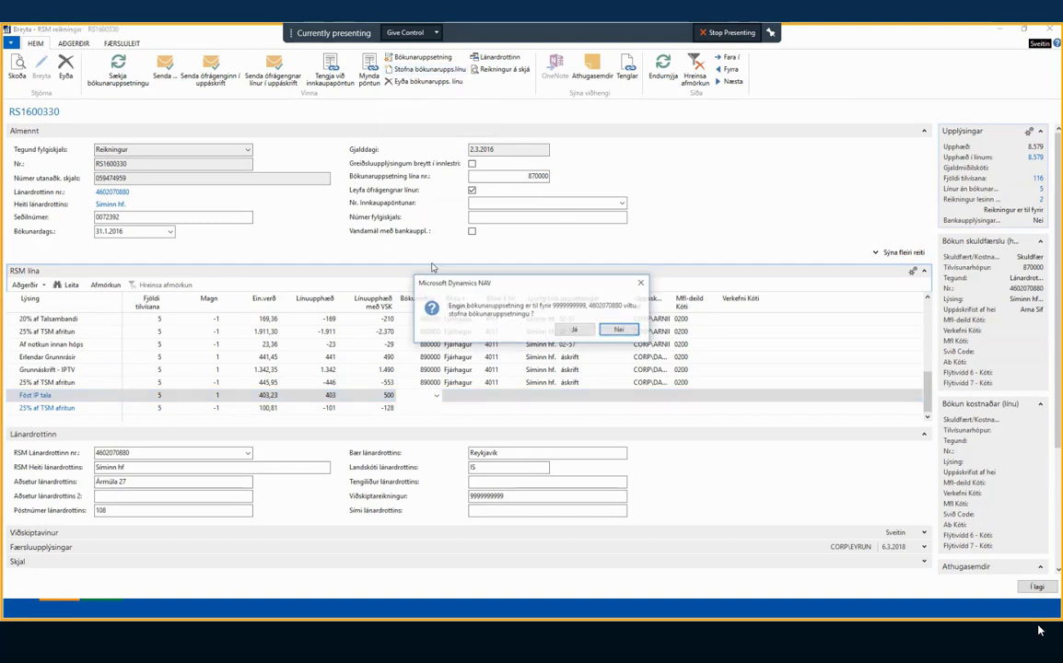
click(573, 330)
click(152, 210)
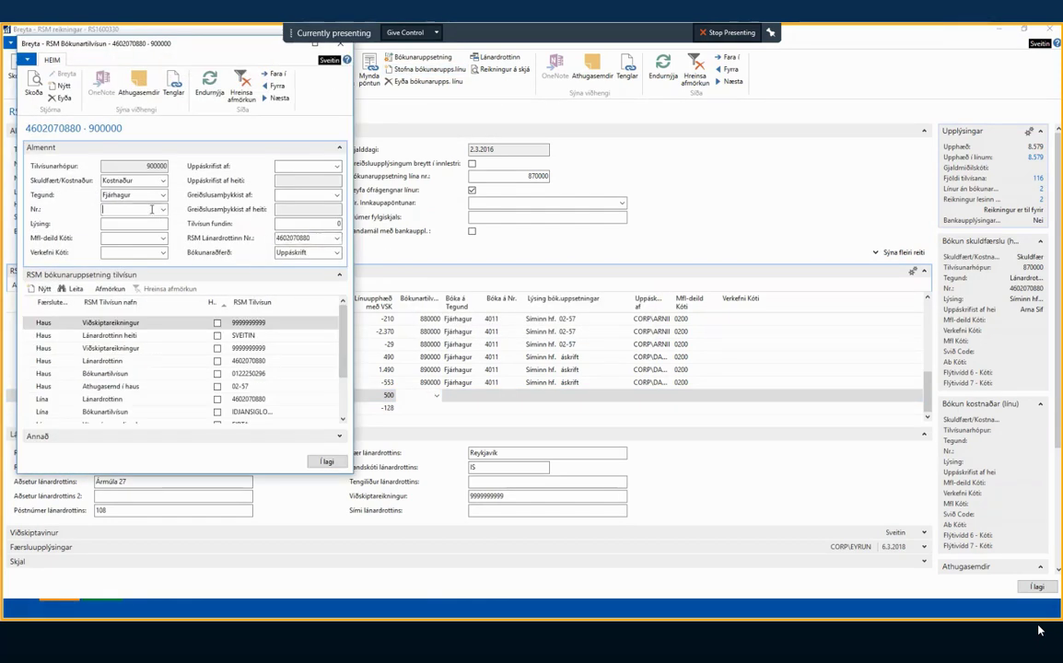
text(4011)
key(Tab)
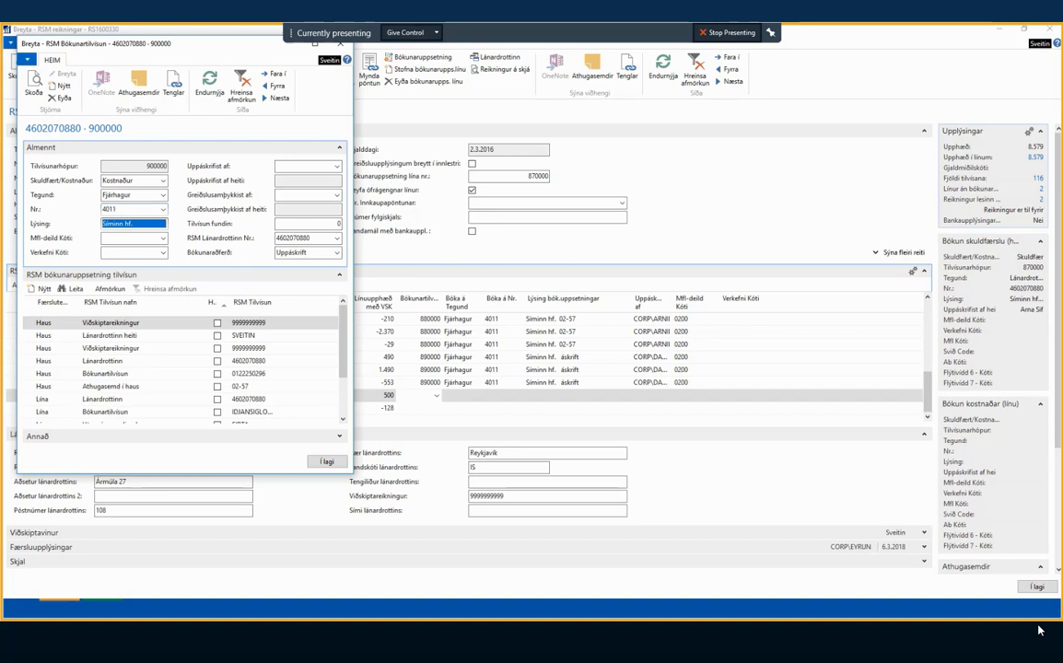
key(Tab)
text(02)
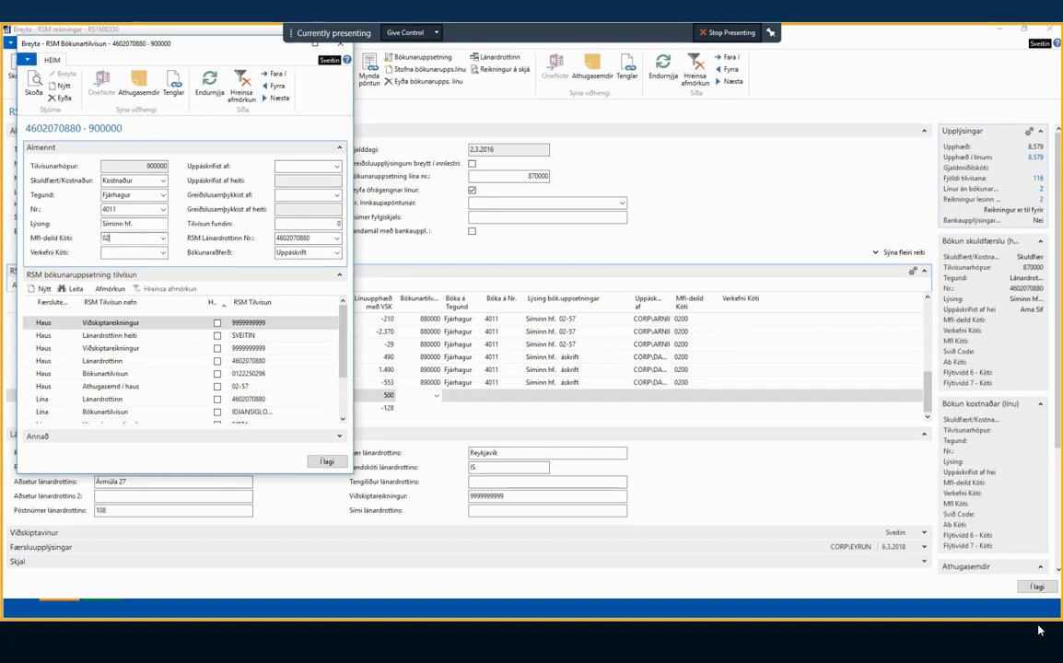
key(Tab)
Step: Set Uppáskrifist af on the Föst IP tala cost reference to the seventh user in the approval user list
click(328, 167)
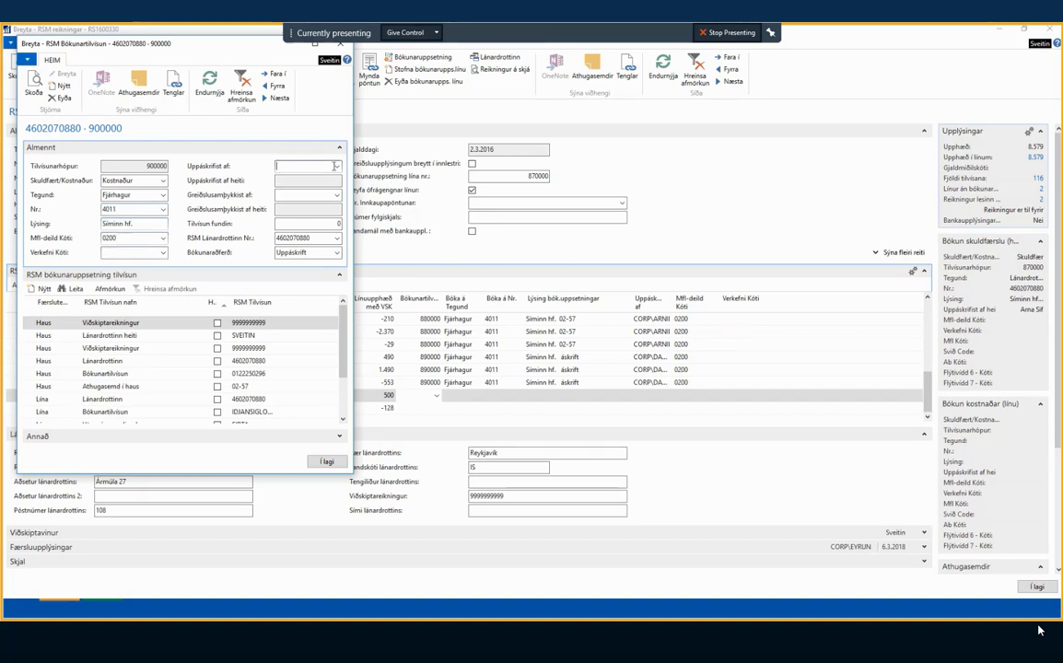
click(336, 169)
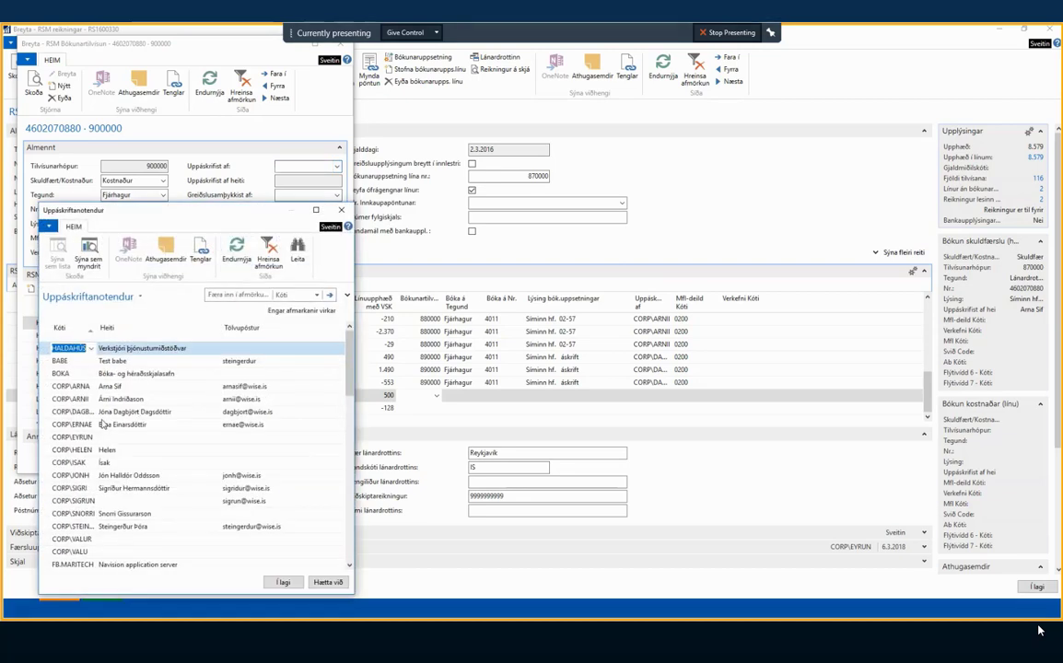
click(85, 424)
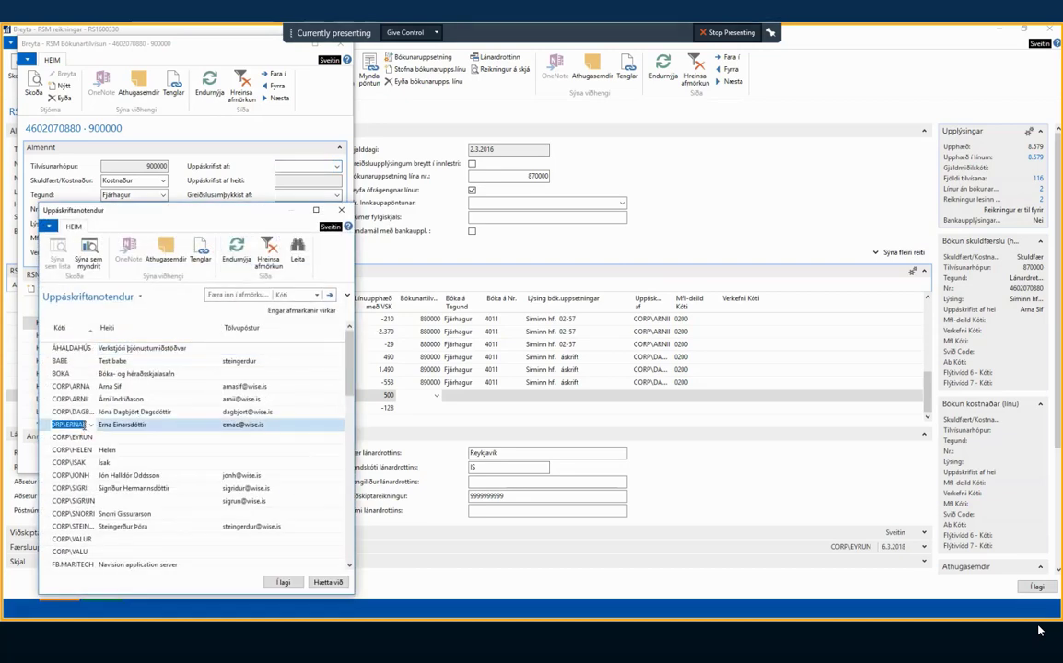
click(284, 586)
Step: Remove the duplicate Viðskiptareikningur, the Lánardrottinn heiti and the Bókunartilvísun header criteria from the Föst IP tala cost reference
click(196, 327)
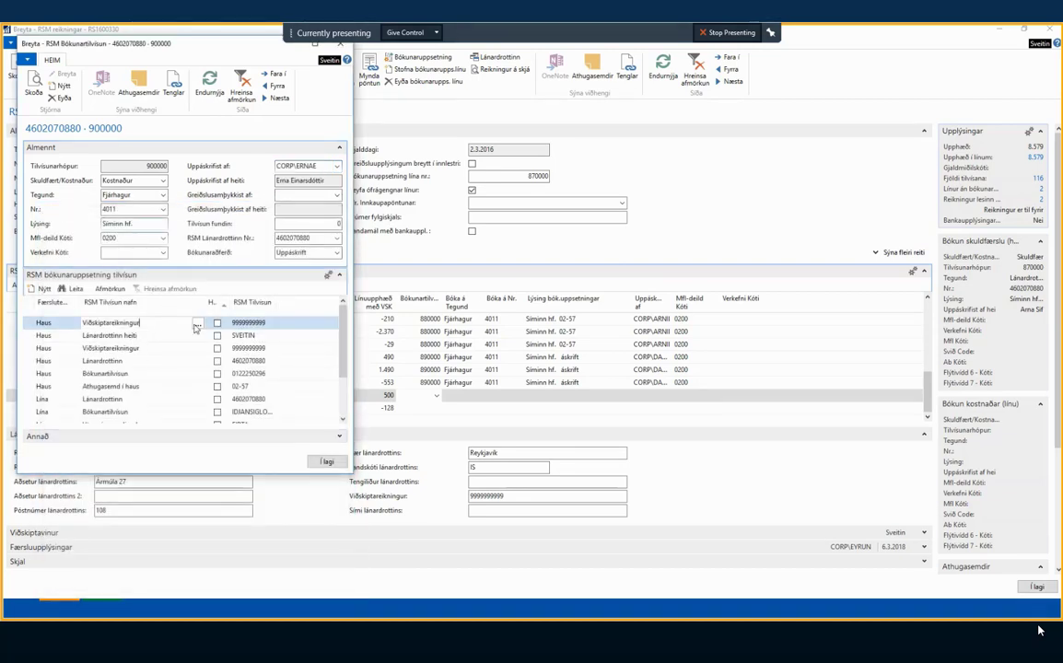
key(Down)
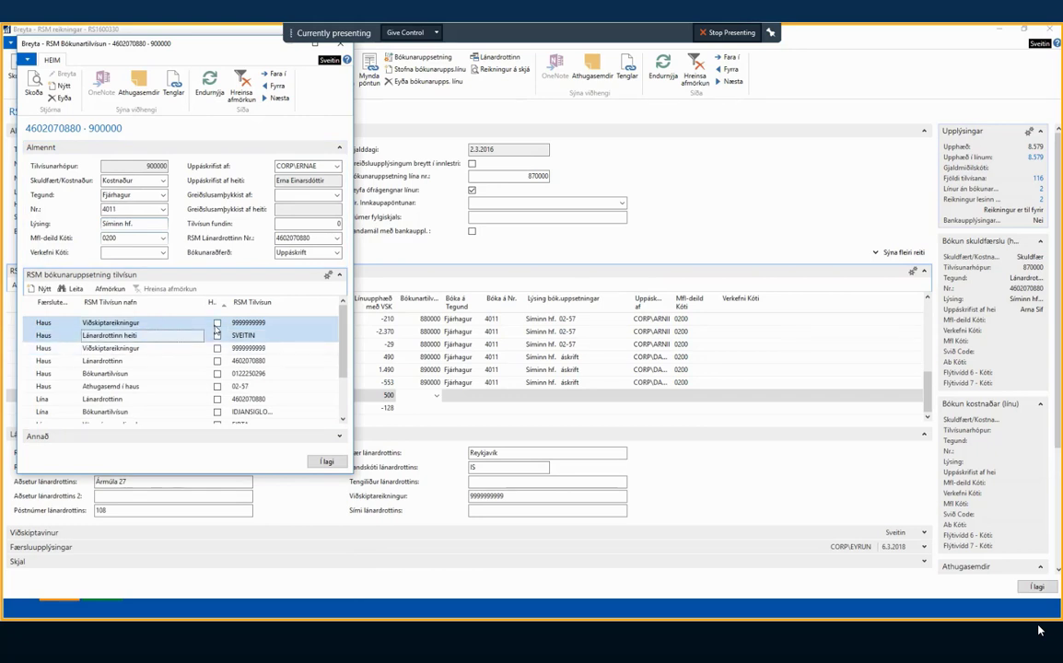
key(ctrl+Delete)
key(Return)
key(Down)
key(Down)
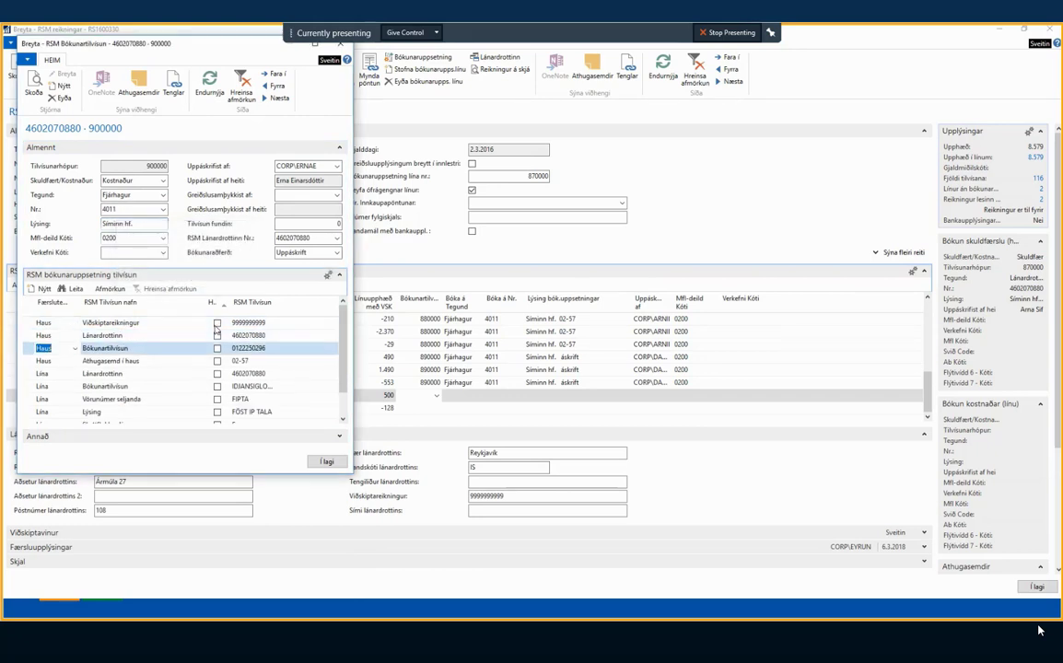
key(ctrl+Delete)
key(Return)
Step: Delete all Lína criteria from Lánardrottinn to Skattflokkur línu and accept the cost reference with only its header criteria
key(Down)
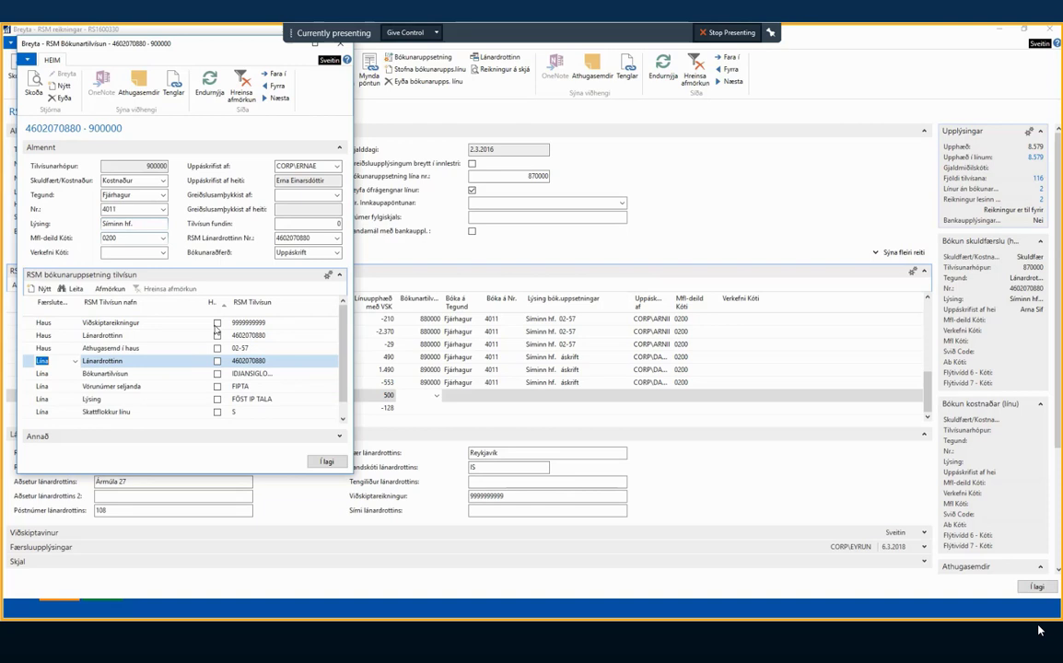
key(shift+Down)
key(shift+Down)
key(shift+Down)
key(shift+Down)
key(ctrl+Delete)
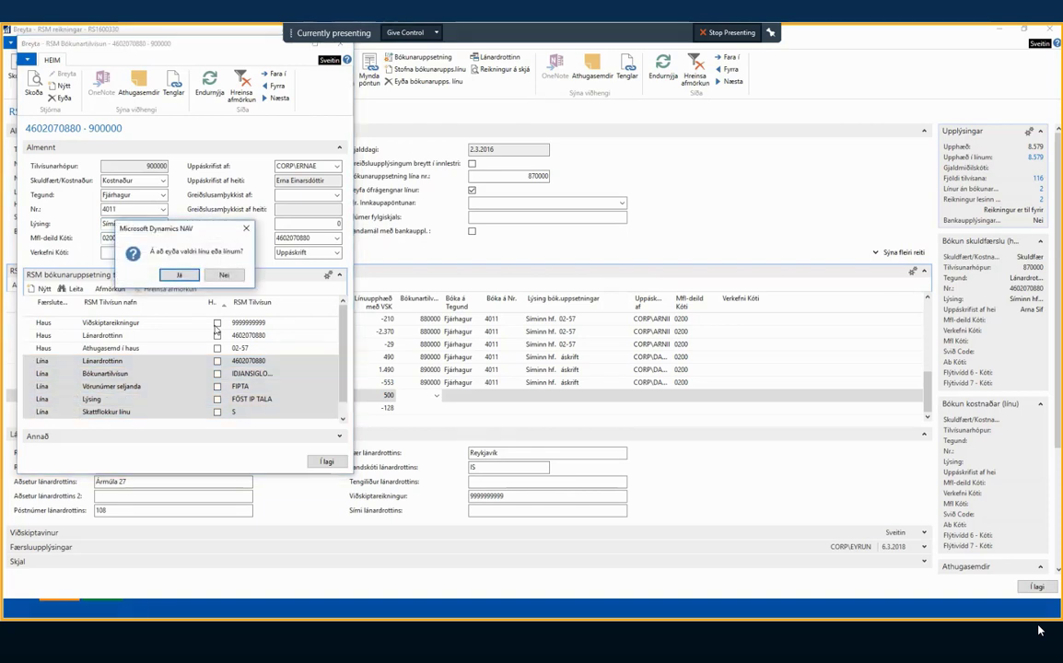
key(Return)
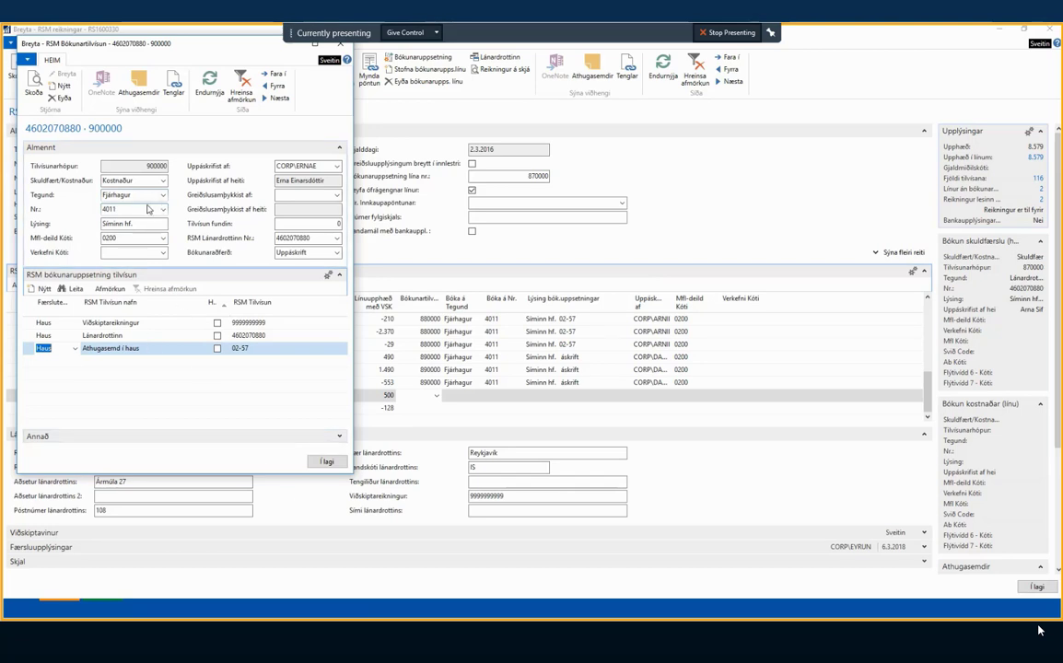
click(325, 462)
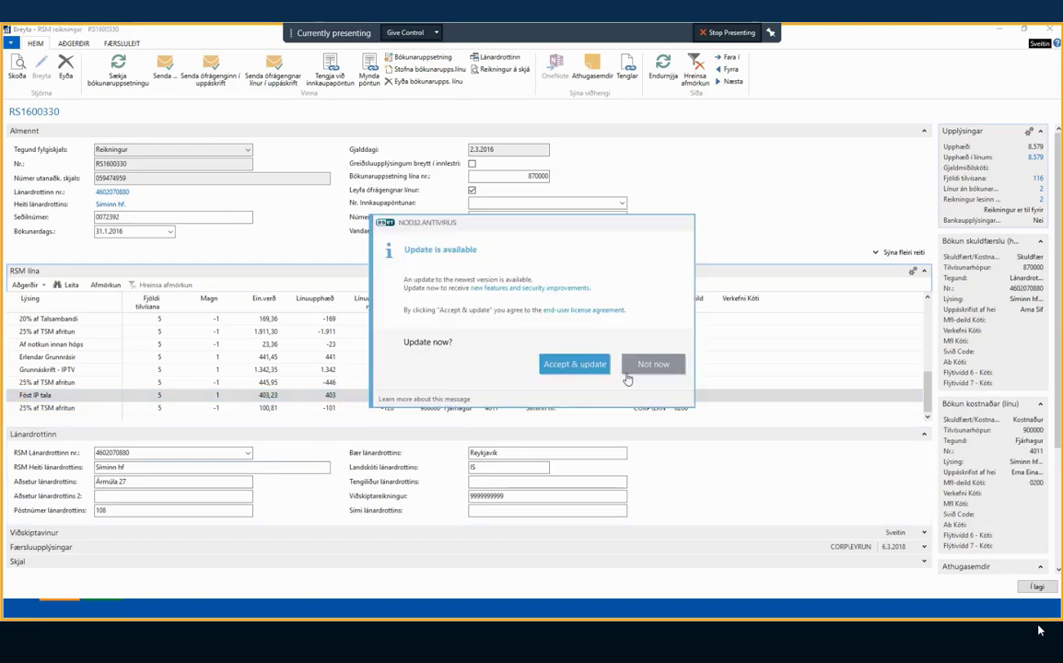
Step: Dismiss the antivirus update notice, review the posting references assigned to the Síminn invoice lines and close the invoice
click(593, 331)
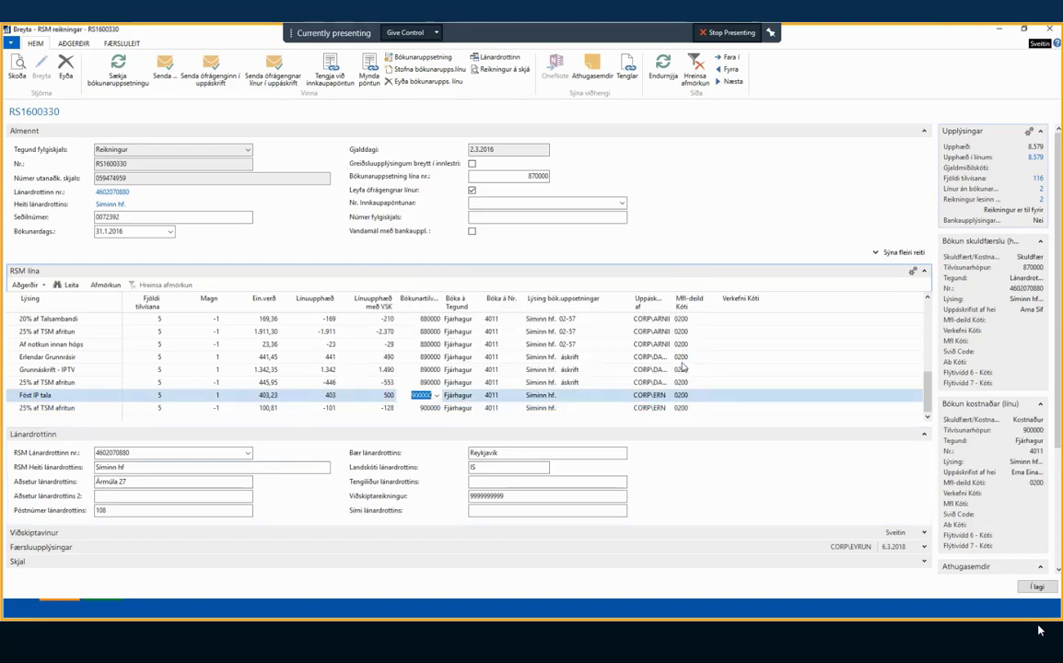
click(405, 396)
click(406, 407)
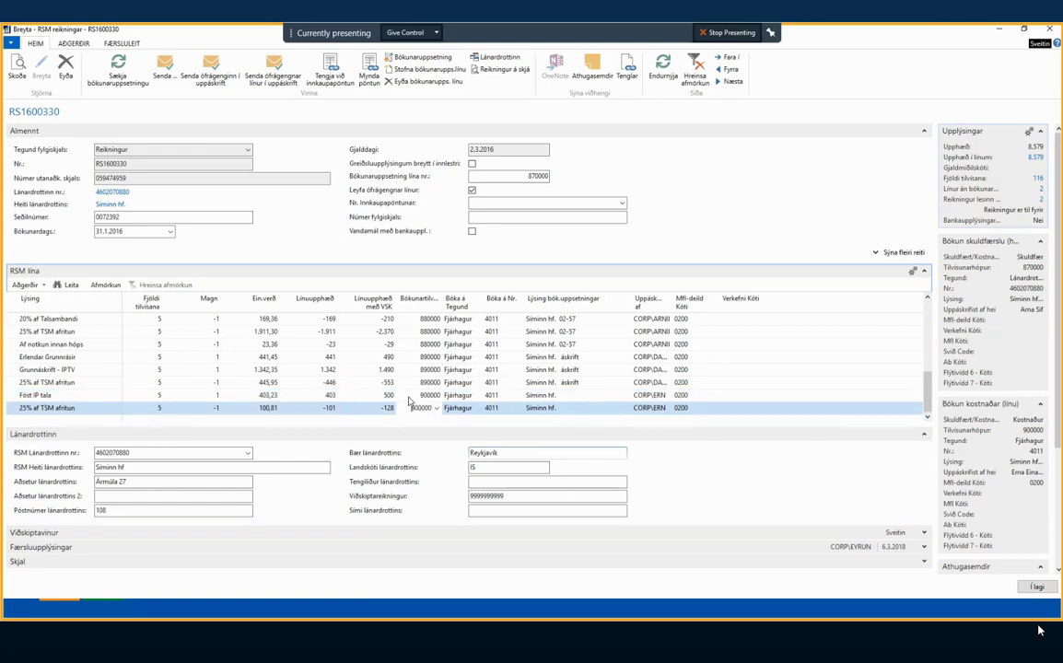
click(410, 395)
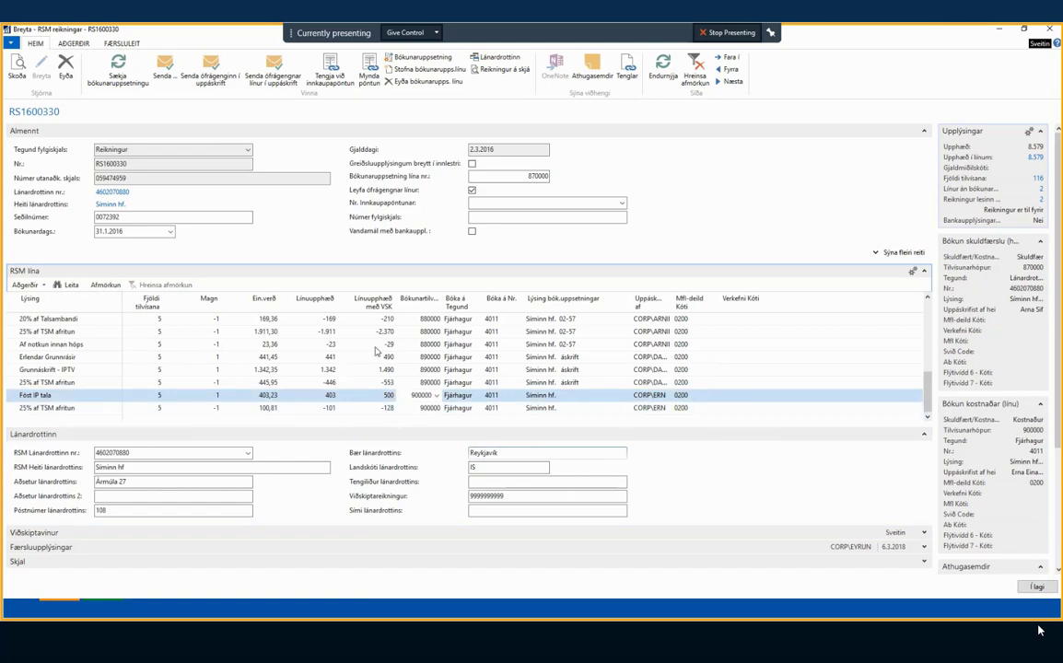
key(Up)
key(Up)
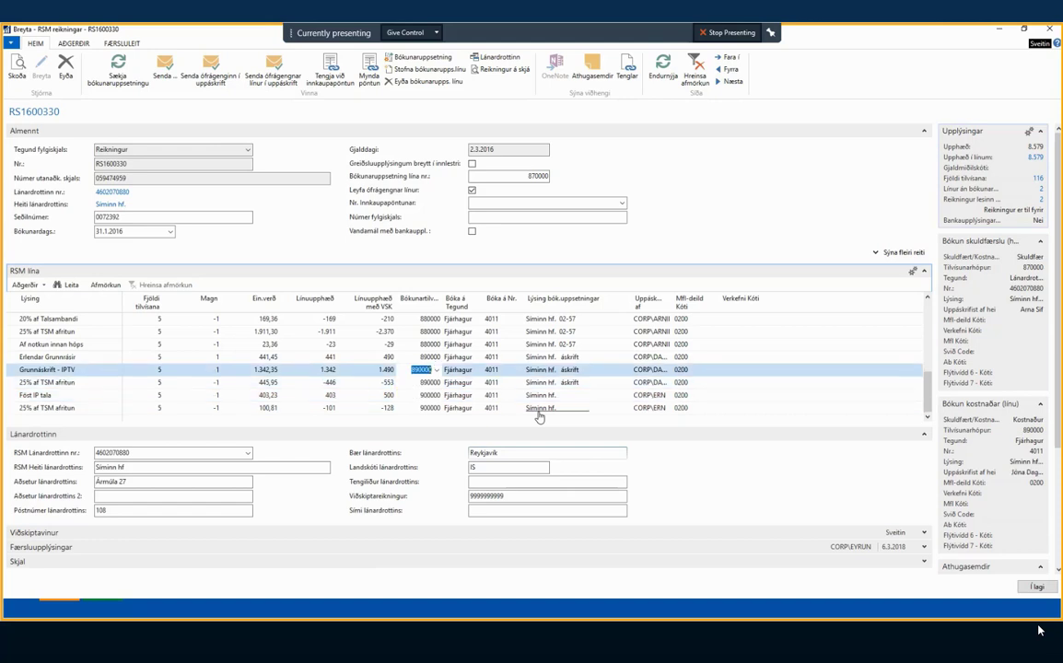
key(Up)
key(Up)
key(Up)
key(Up)
key(Up)
key(Up)
key(Up)
key(Up)
key(Up)
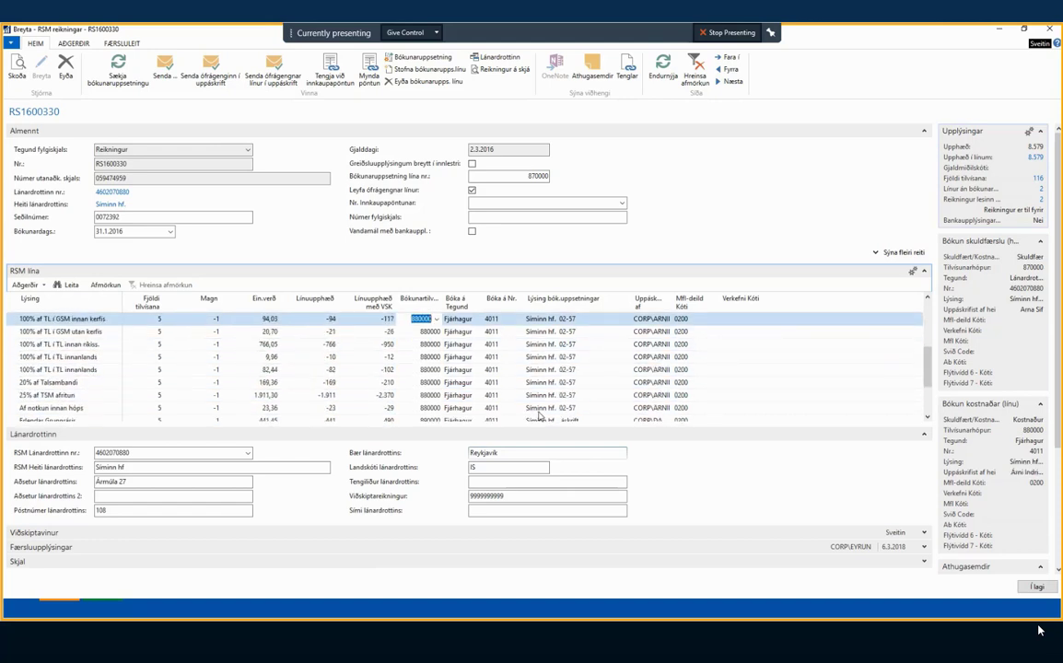
key(Up)
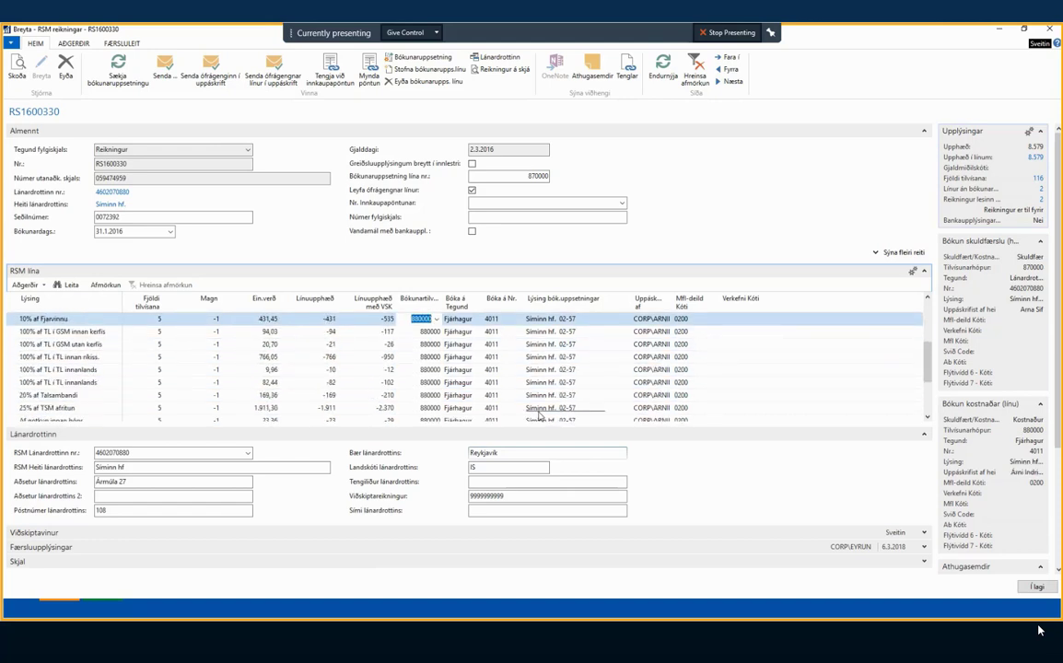
key(Down)
key(Down)
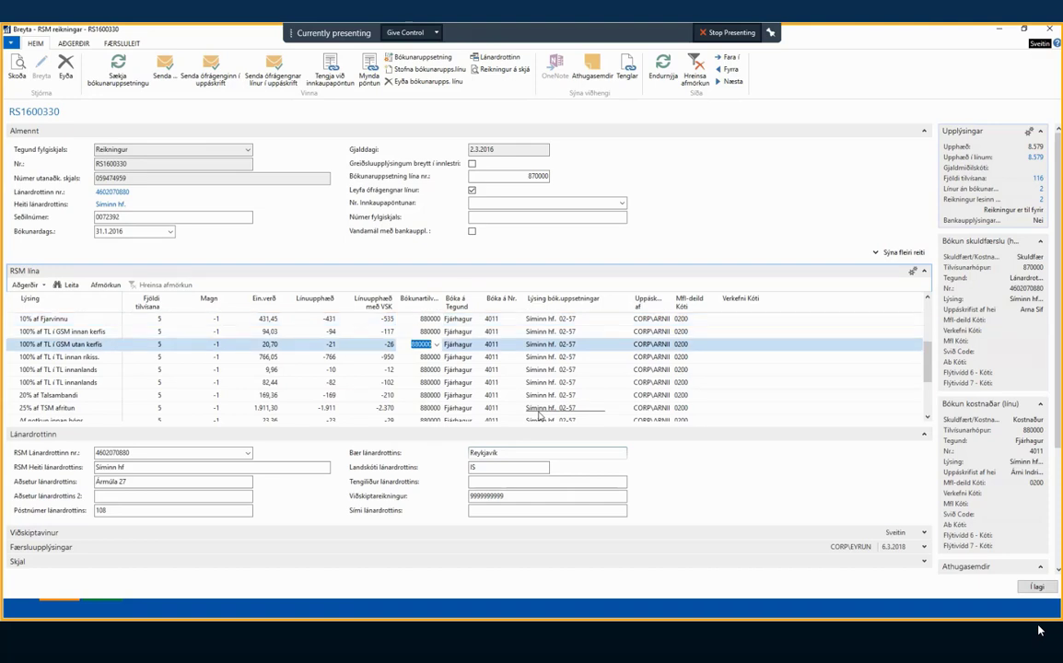
key(Escape)
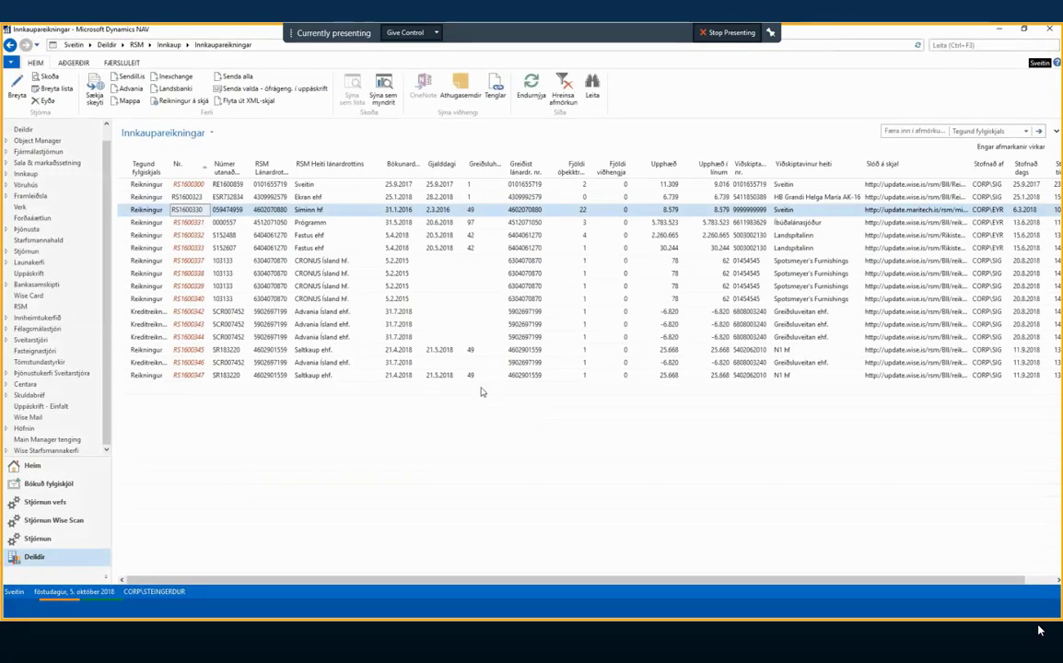
Step: Open invoice RS1600300 and create a header posting reference for it
click(159, 185)
double_click(158, 185)
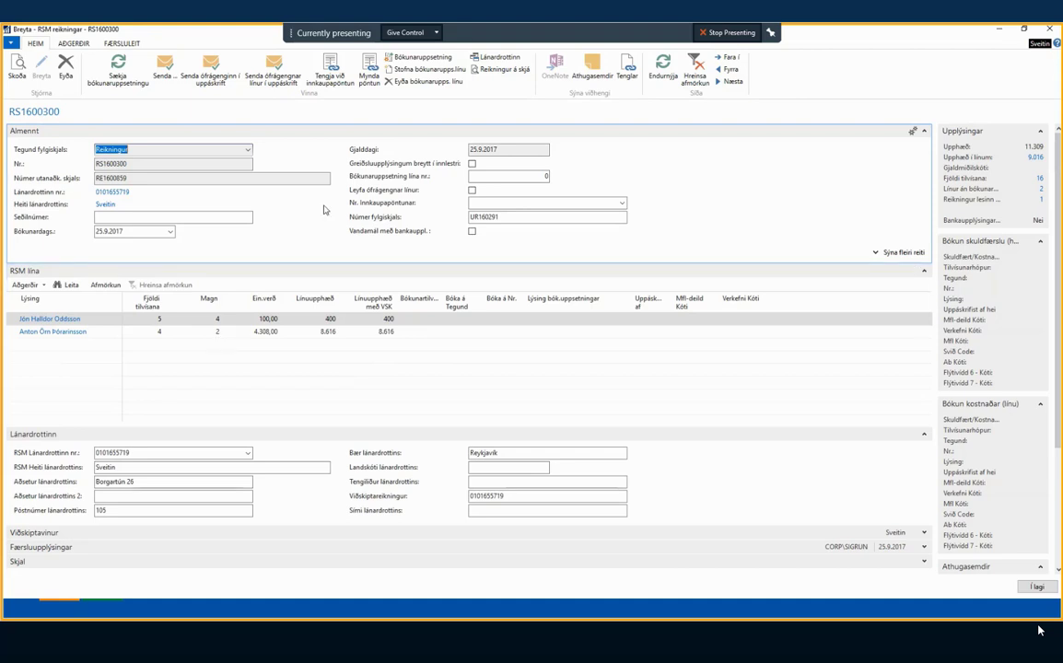
click(418, 60)
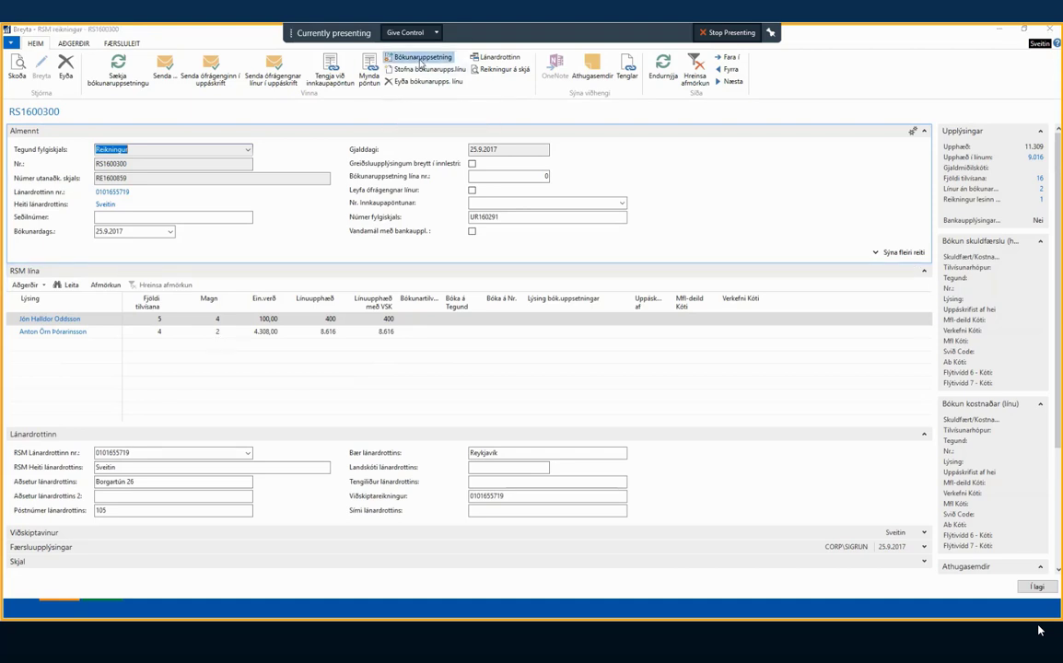
click(568, 332)
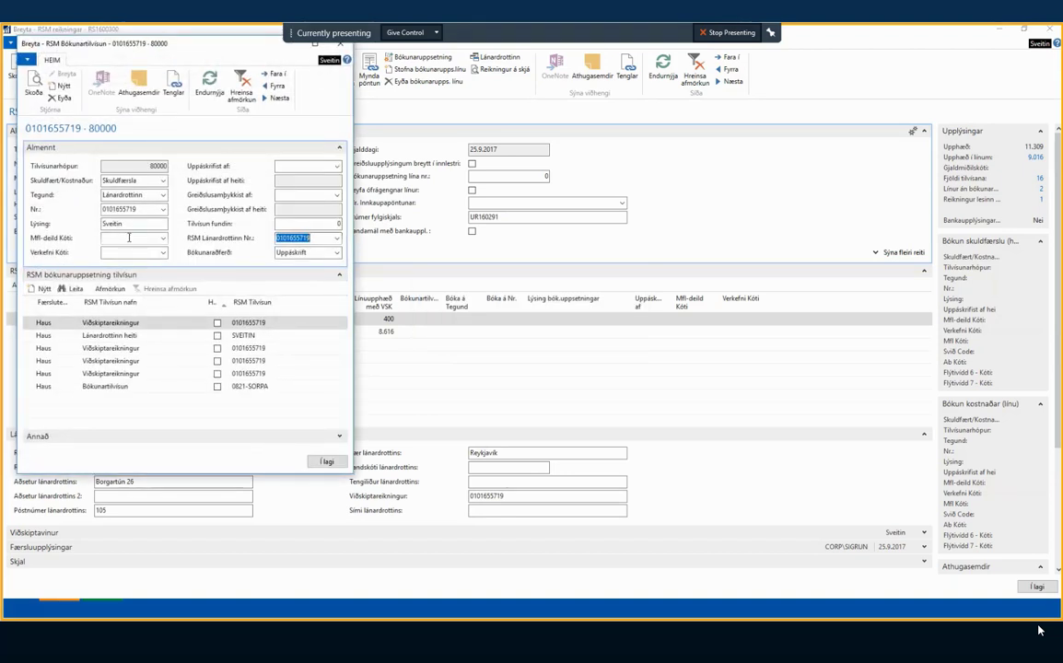
Step: Set Uppáskrifist af on the header reference to the fourth user in the approval user list
click(337, 166)
key(Down)
key(Down)
key(Down)
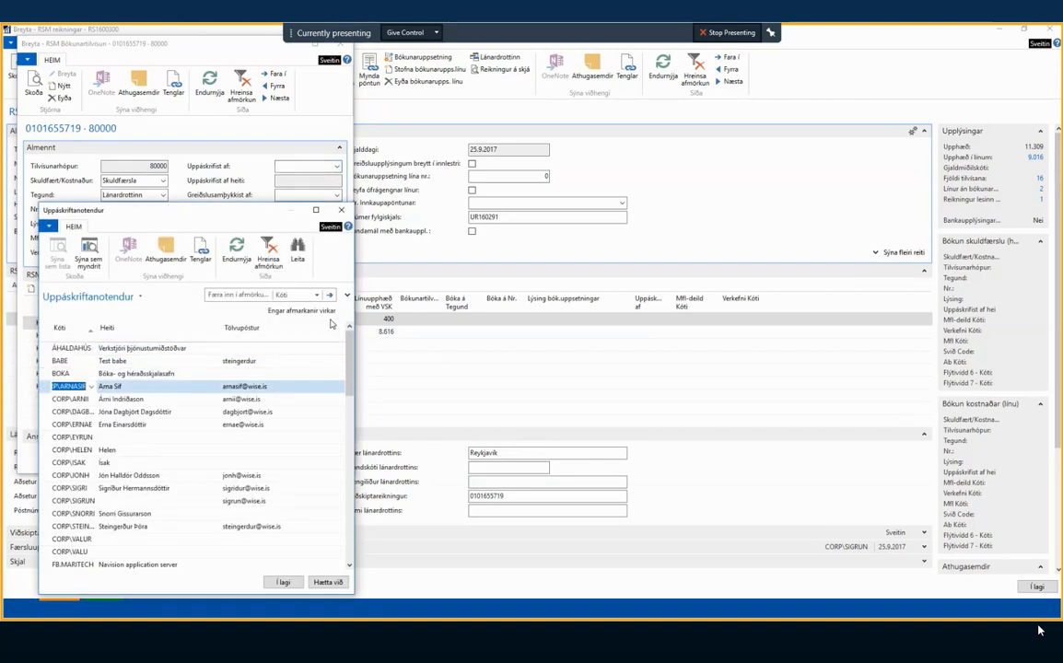
key(Return)
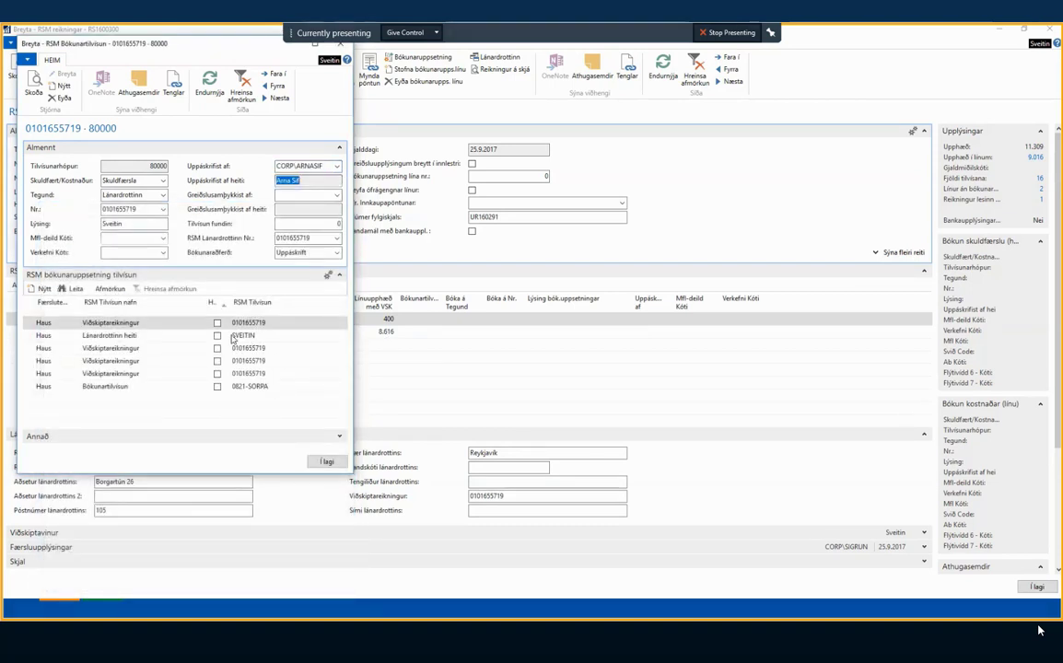
Step: Delete the Lánardrottinn heiti and duplicate Viðskiptareikningur criteria, keeping one Viðskiptareikningur and the Bókunartilvísun 0821-SORPA criterion in the header reference
click(164, 324)
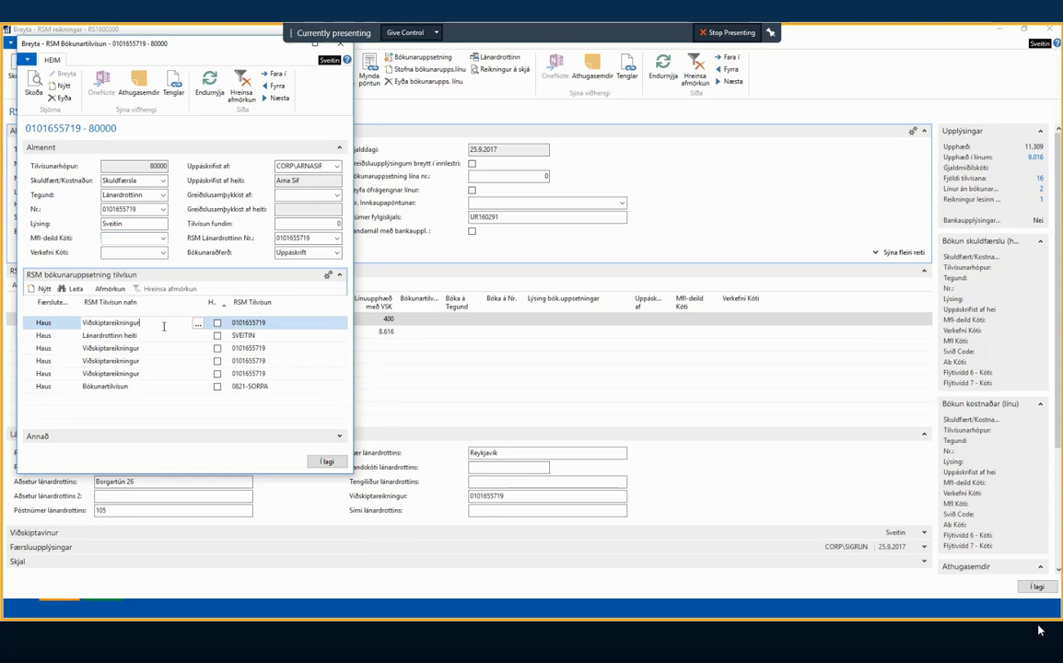
key(shift+Down)
key(shift+Down)
key(shift+Down)
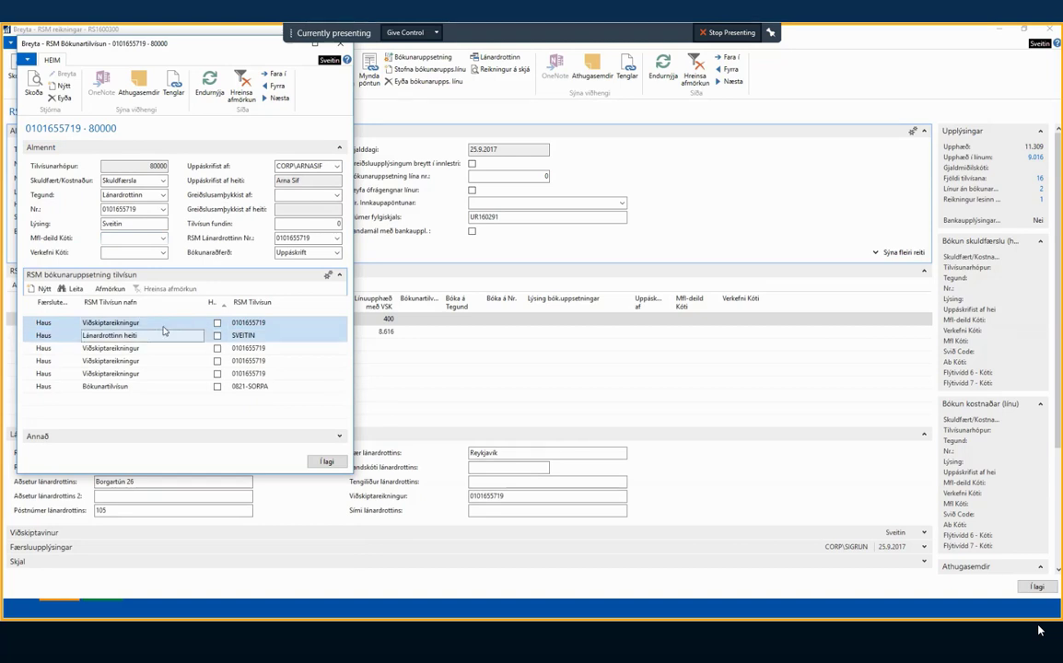
key(ctrl+Delete)
key(Return)
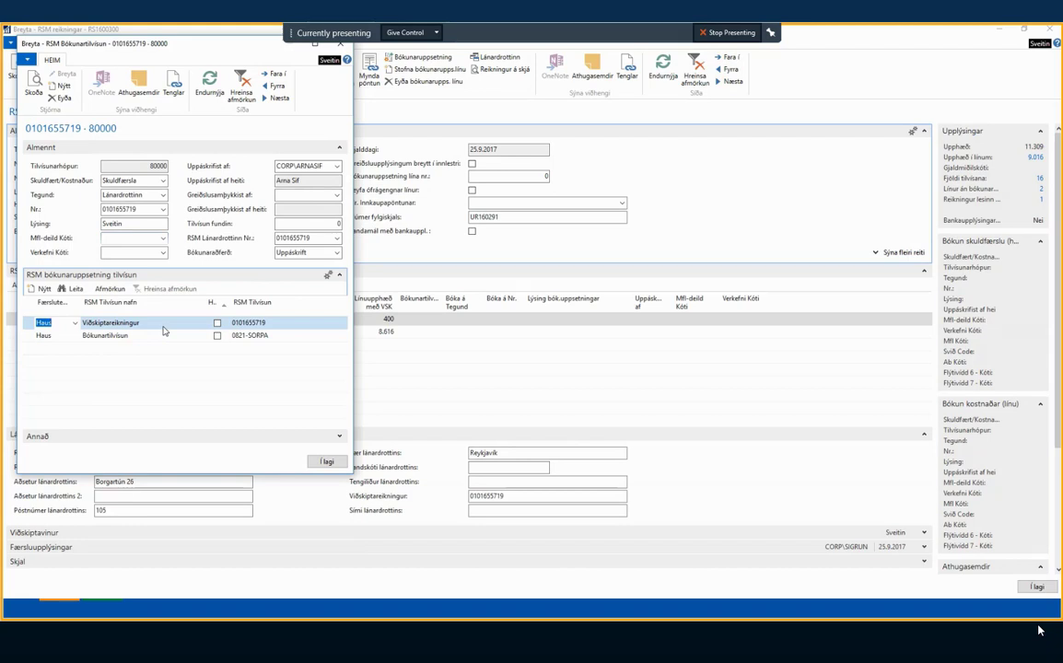
key(Down)
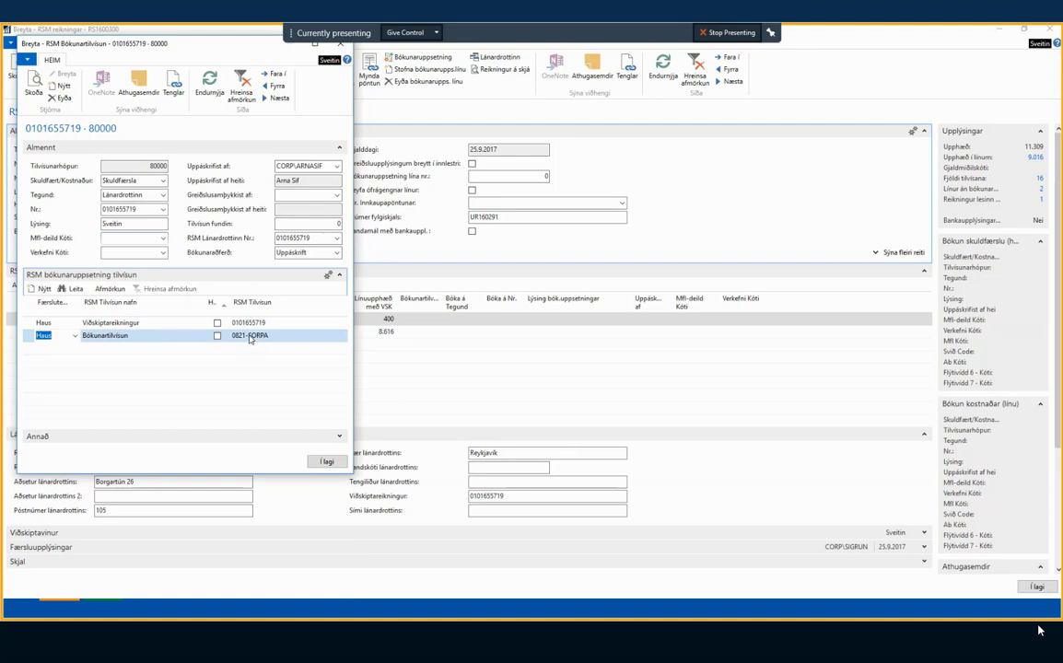
Step: Try Þjonld and ÞJON as the Viðskiptareikningur value under Annað in the header reference, and clear the field
click(339, 435)
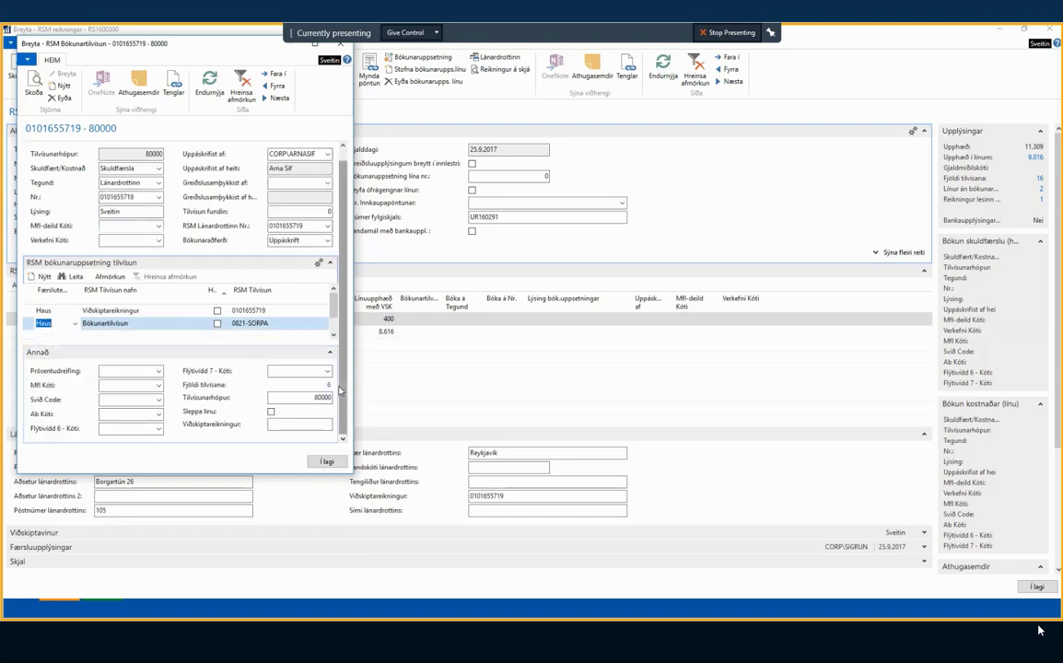
click(290, 425)
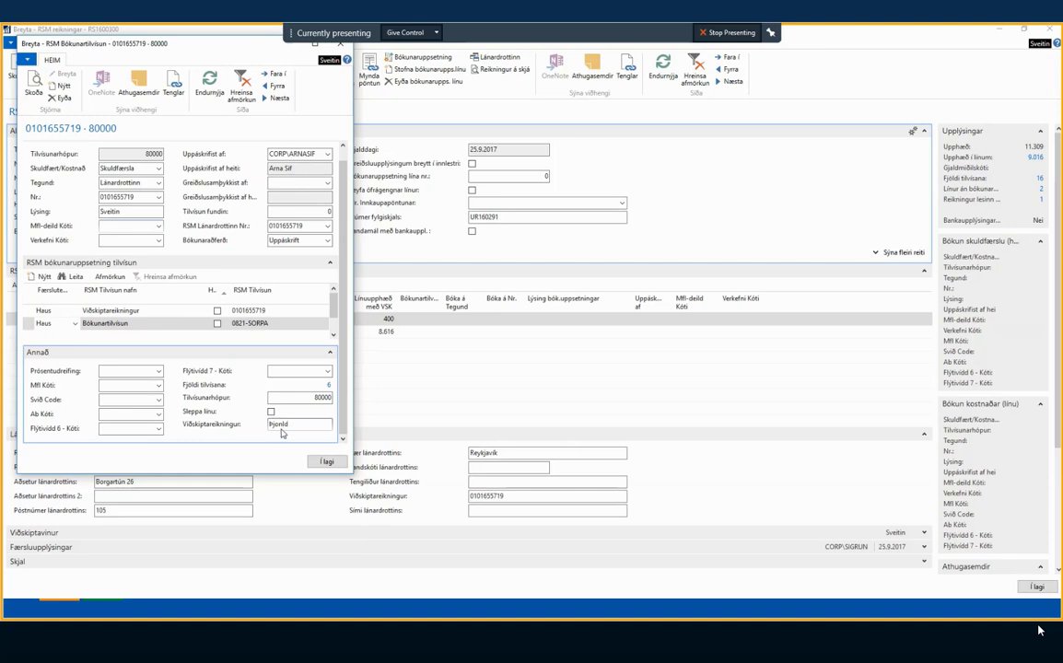
click(288, 396)
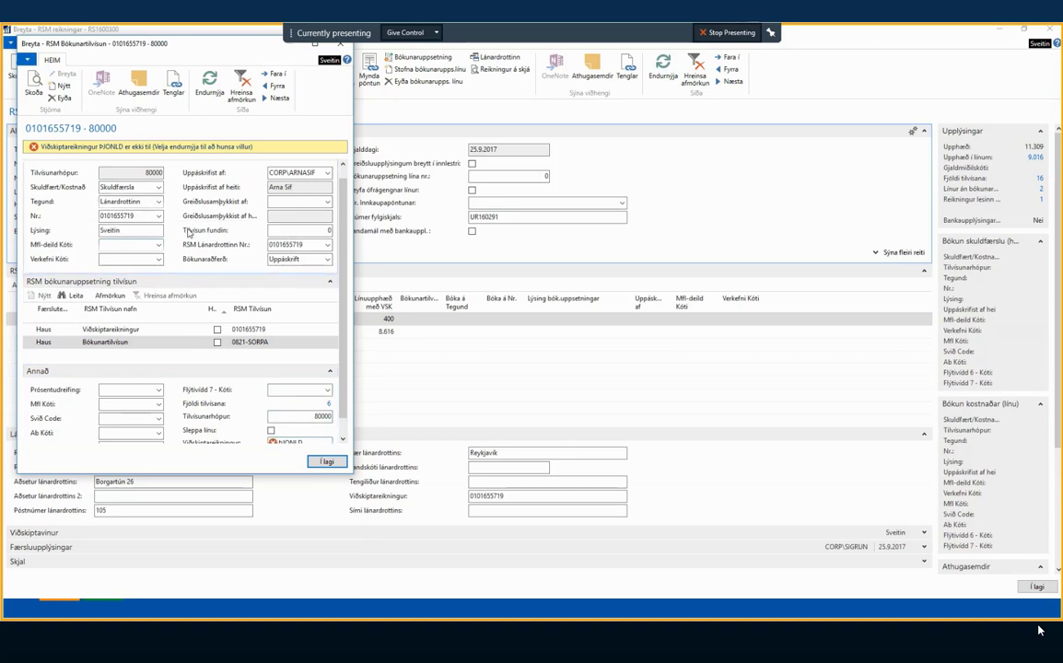
click(318, 441)
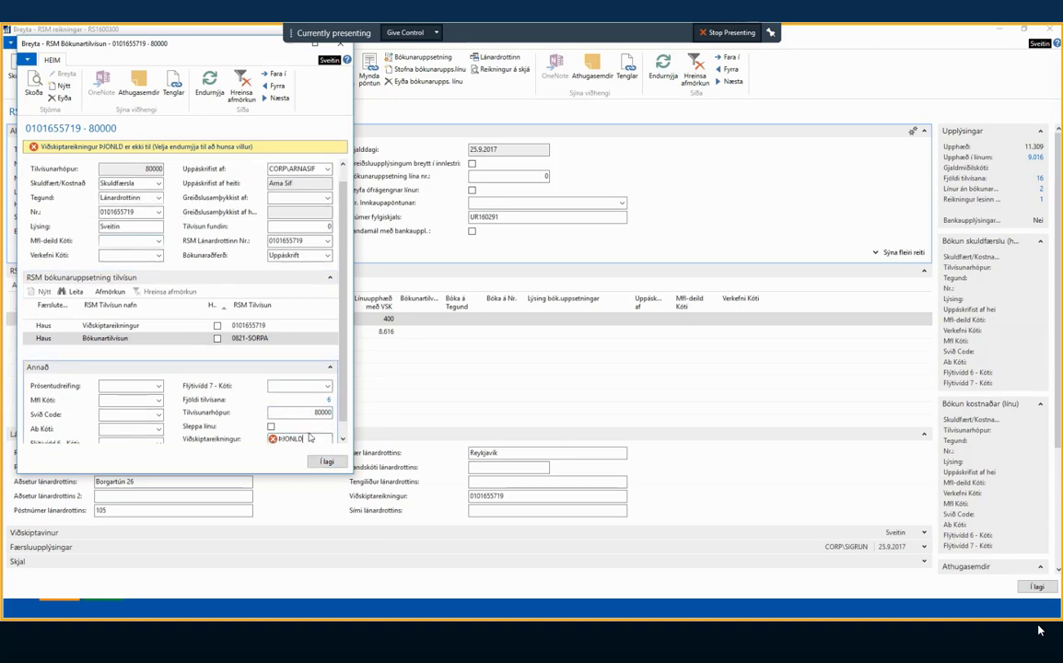
key(BackSpace)
key(Tab)
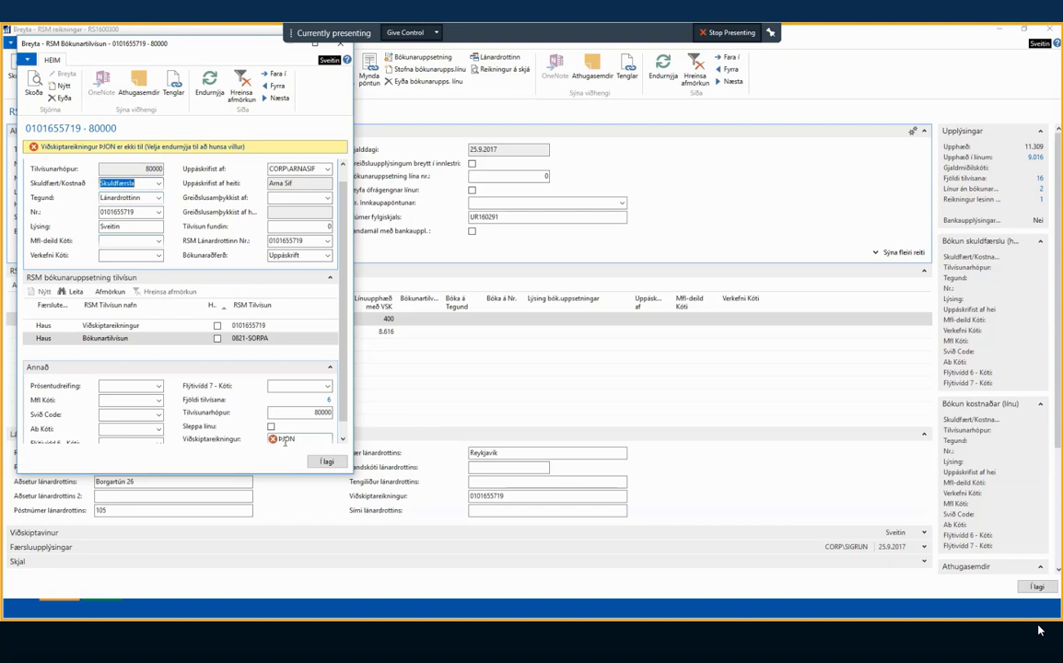
drag(298, 440, 267, 442)
key(Delete)
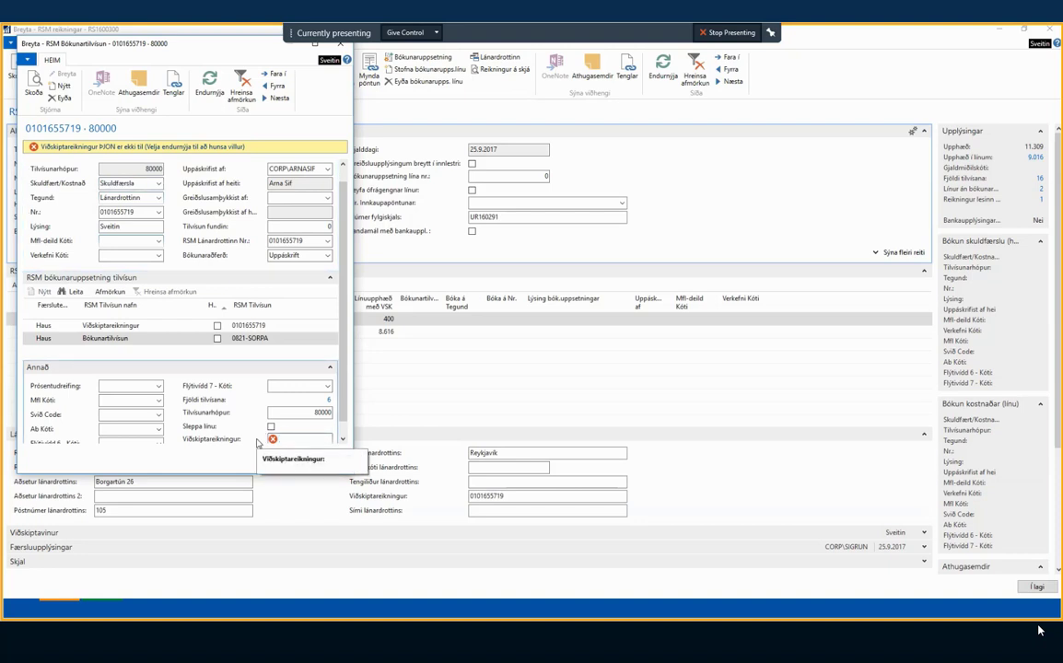
click(283, 415)
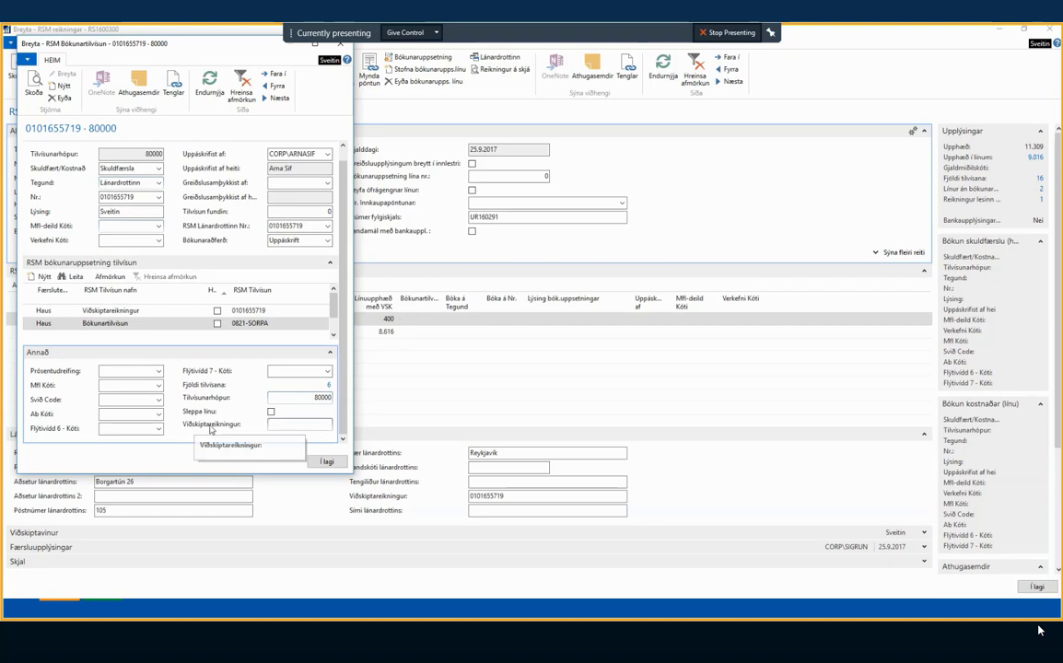
Step: Accept the header reference and create a cost posting reference for the first invoice line in a maximized window
click(326, 461)
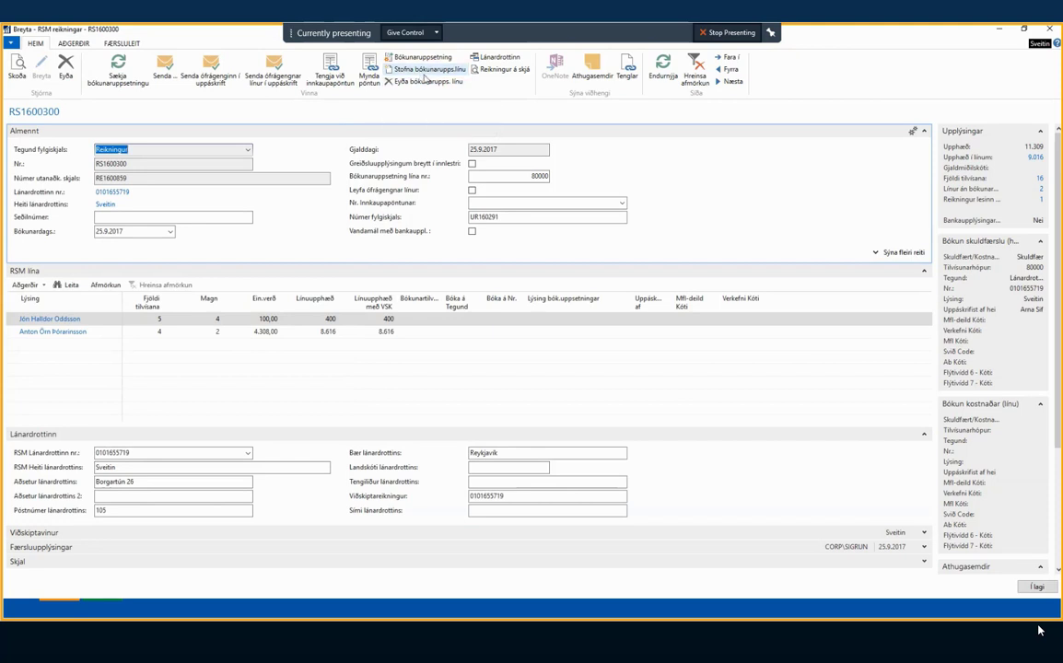
click(420, 72)
click(572, 329)
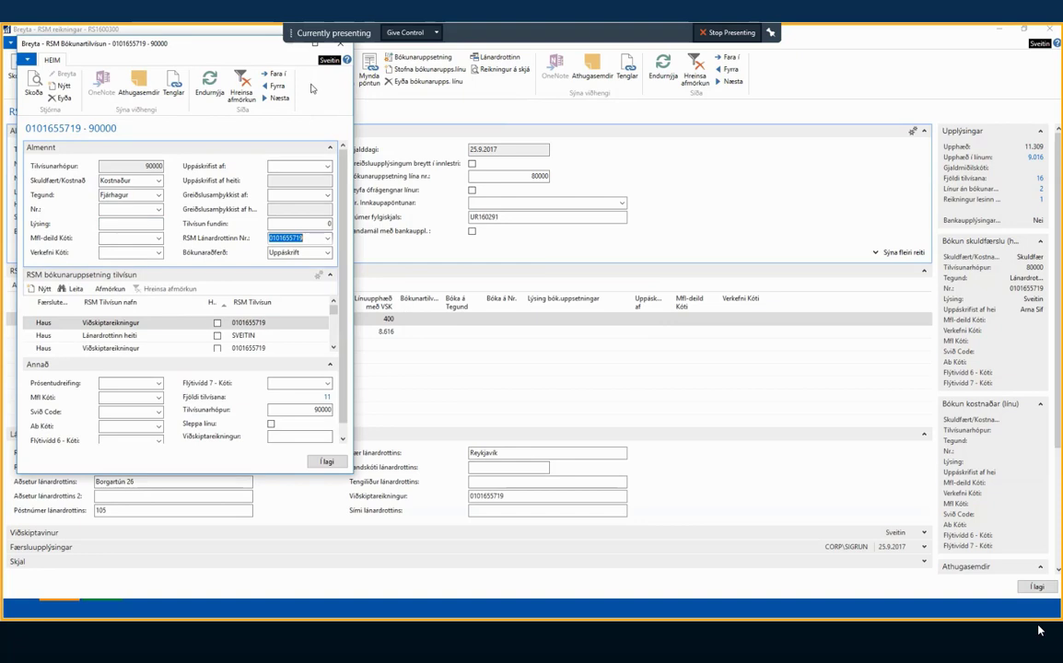
drag(203, 44, 306, 81)
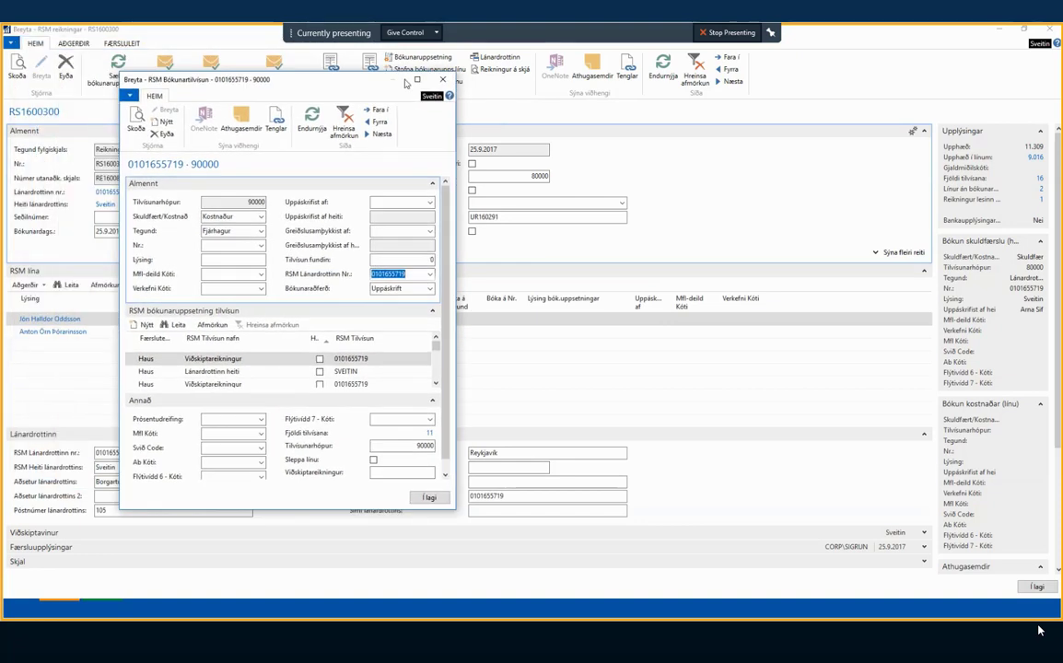
double_click(373, 75)
Step: Fill in the cost reference with Nr. 4981, Lýsing Sveitin 0821 and Mfl-deild Kóti 0200
click(170, 193)
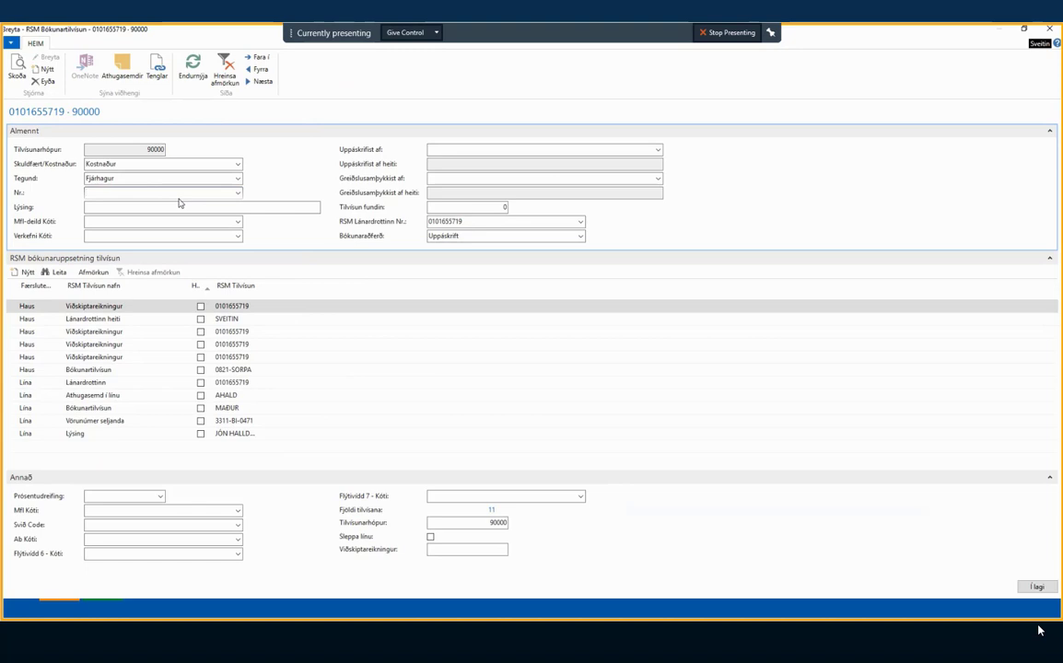
text(4981)
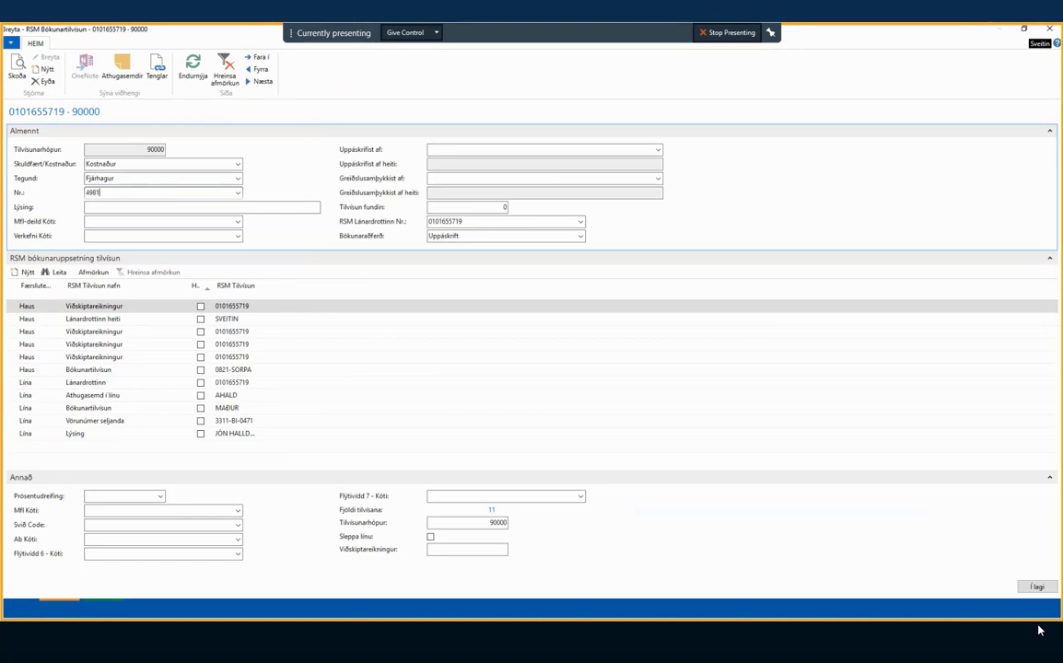
key(Tab)
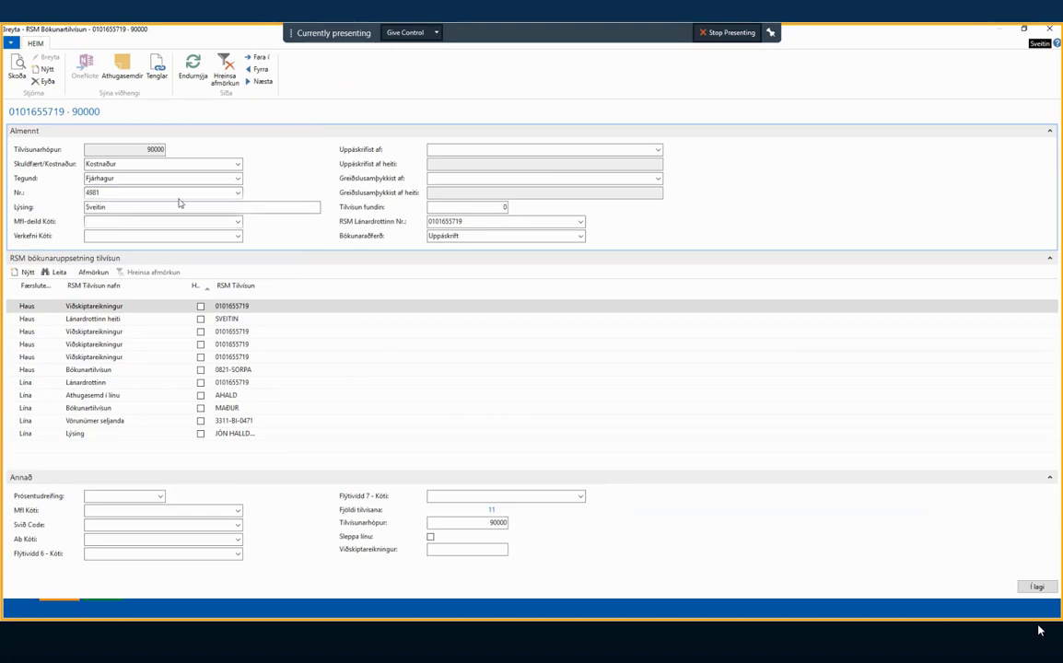
click(124, 221)
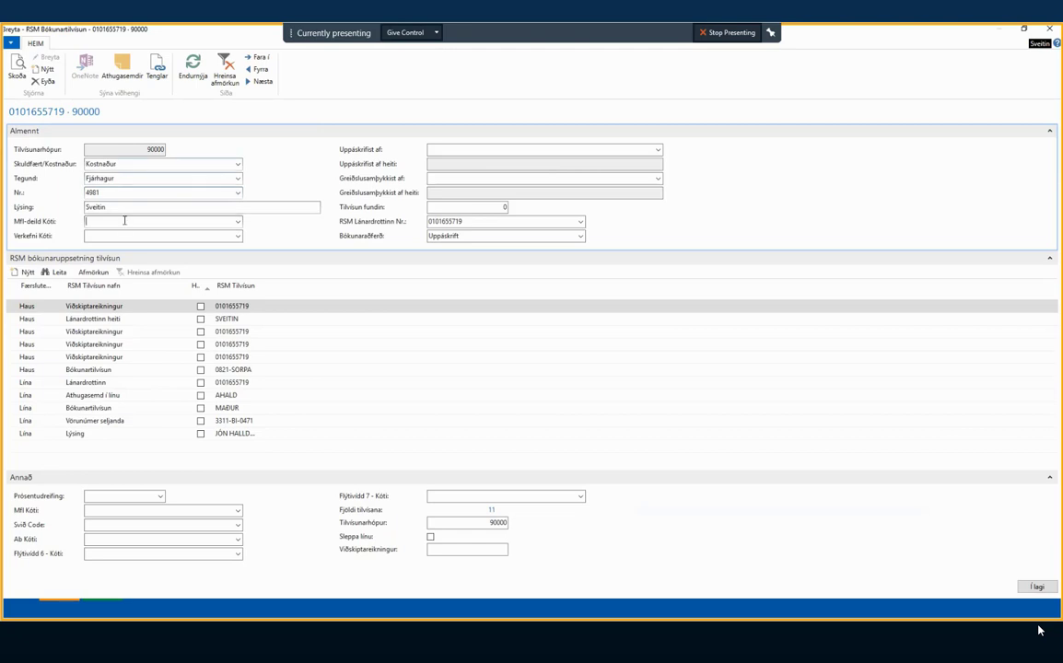
click(127, 207)
text(0821)
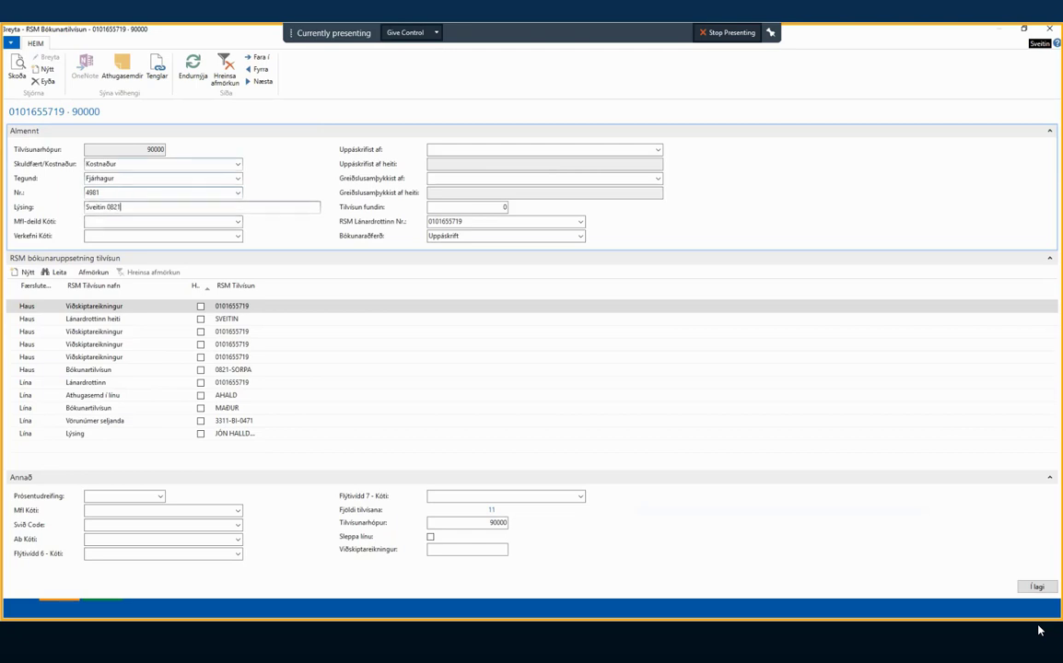
click(111, 221)
text(0200)
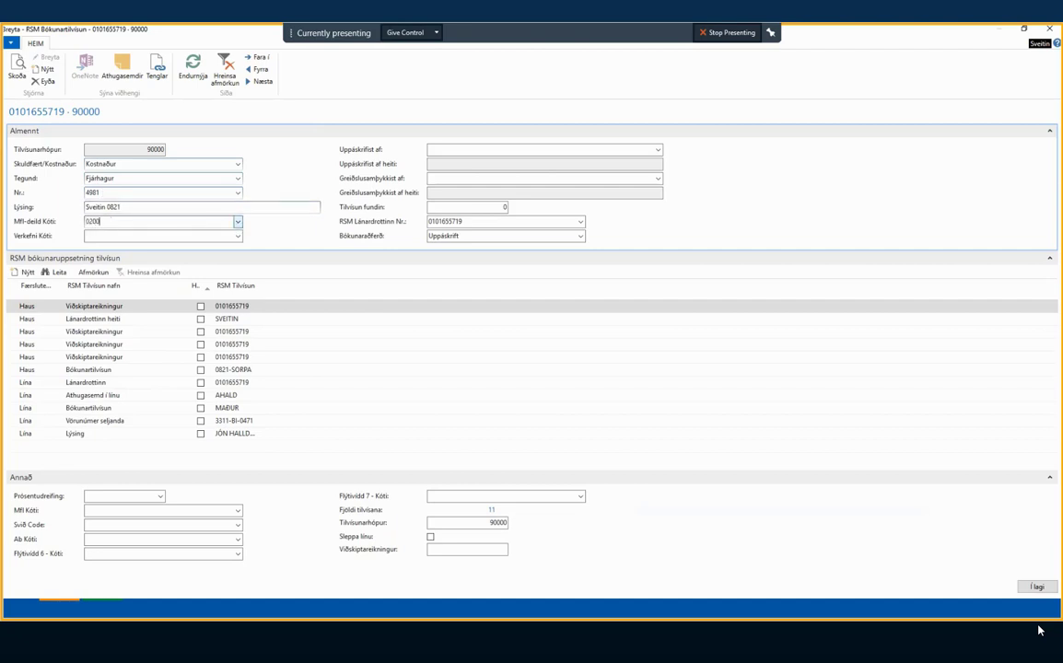
key(Tab)
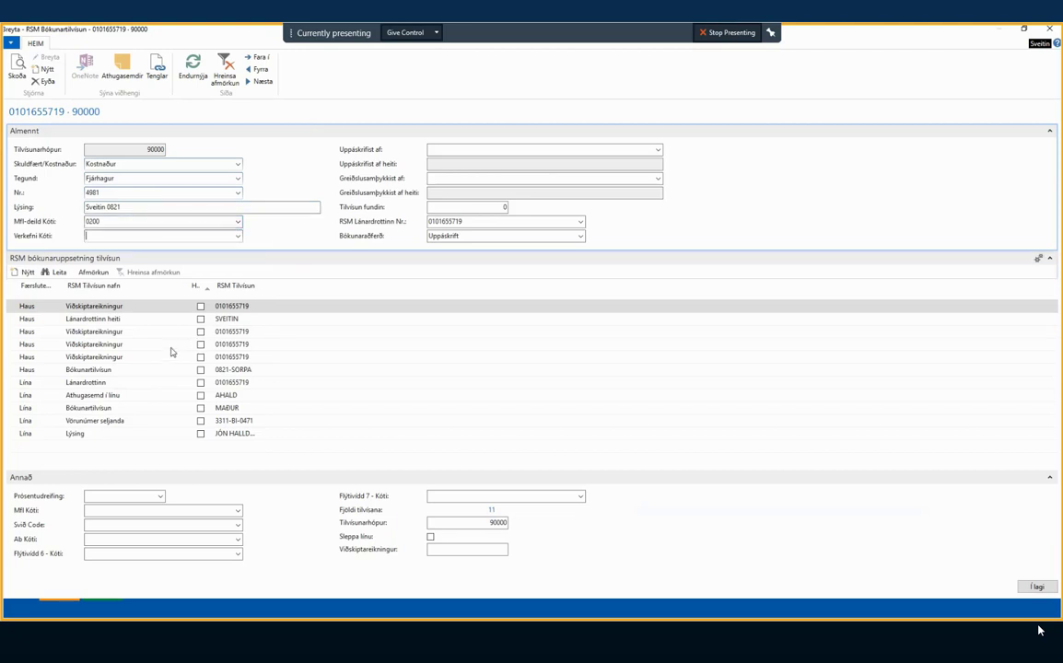
Step: Delete the first four Haus criteria of the cost reference: three duplicate Viðskiptareikningur entries and Lánardrottinn heiti
click(145, 312)
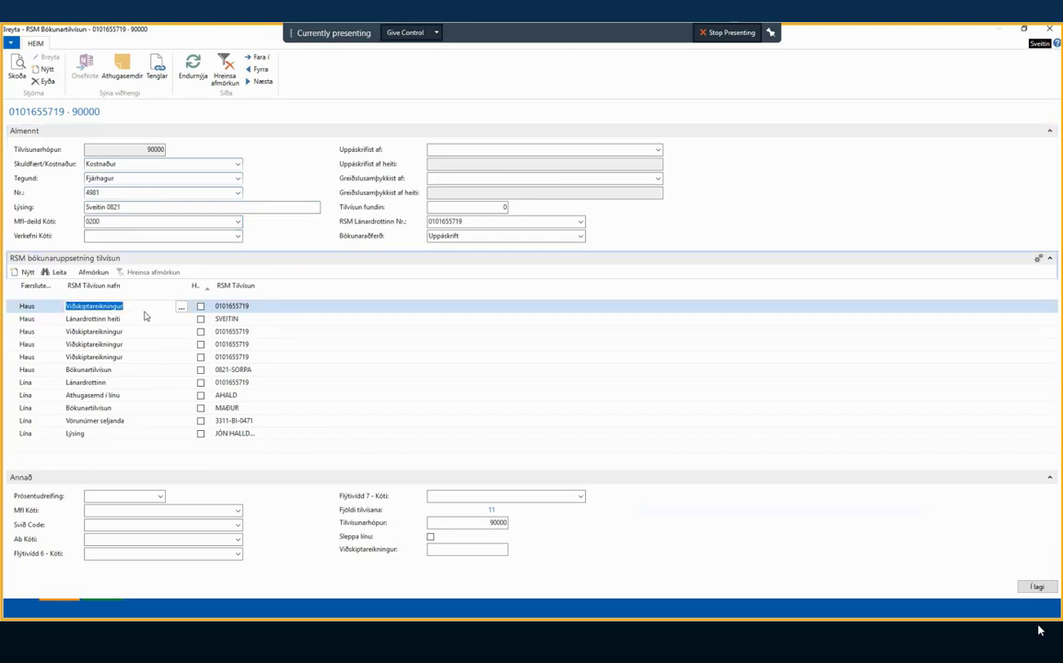
key(shift+Down)
key(shift+Down)
key(shift+Down)
key(ctrl+Delete)
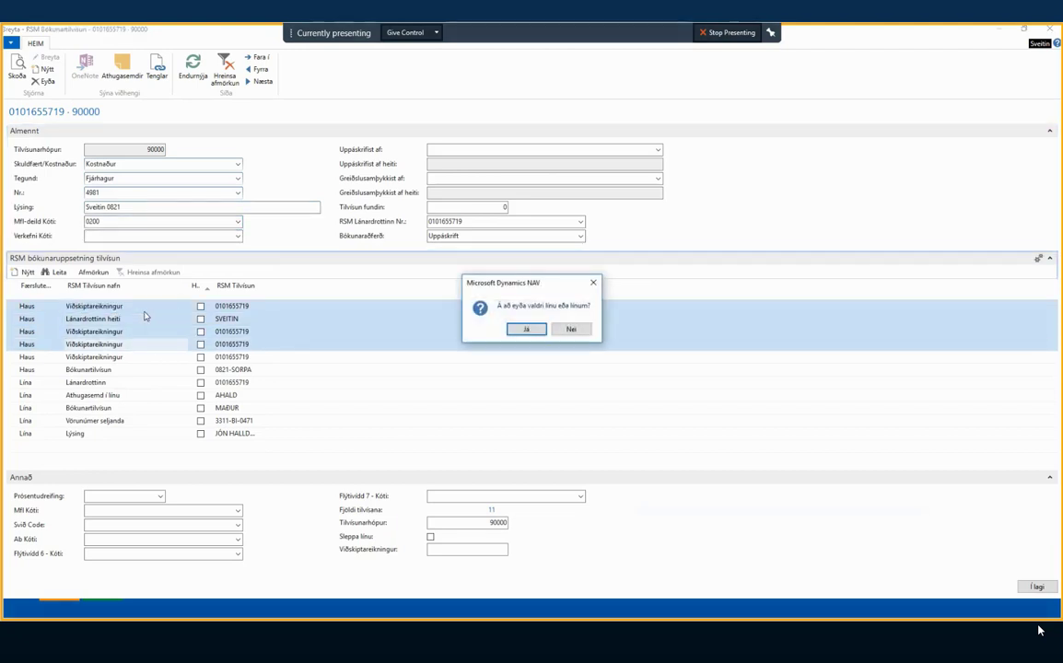
key(Return)
Step: Delete the Lína criteria Lánardrottinn and Athugasemd í línu from the cost reference
key(Down)
key(Down)
key(ctrl+Delete)
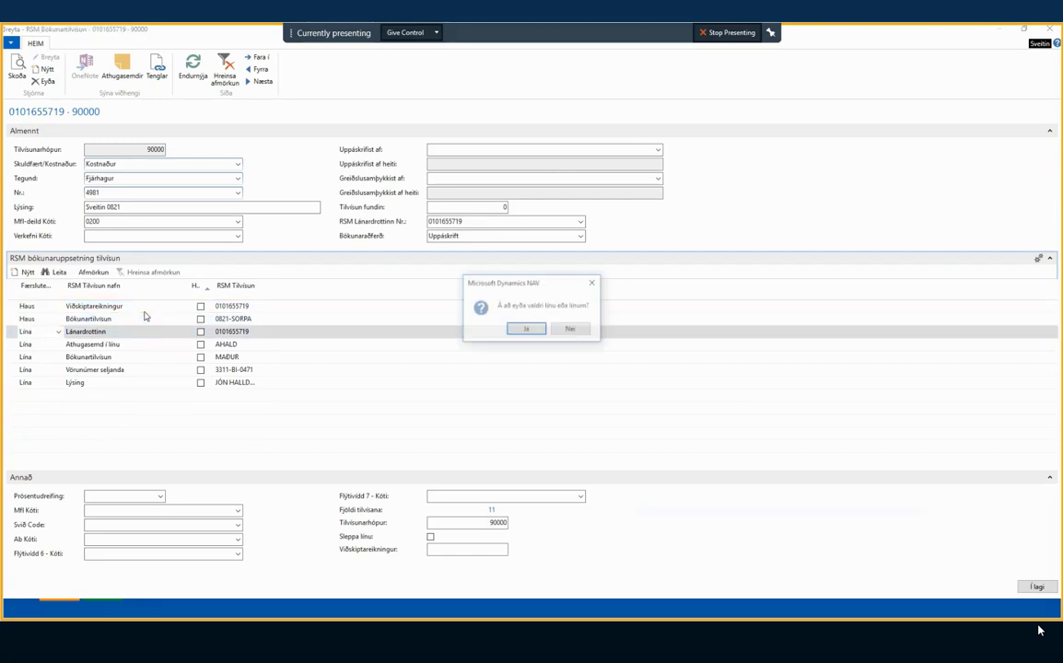
key(Return)
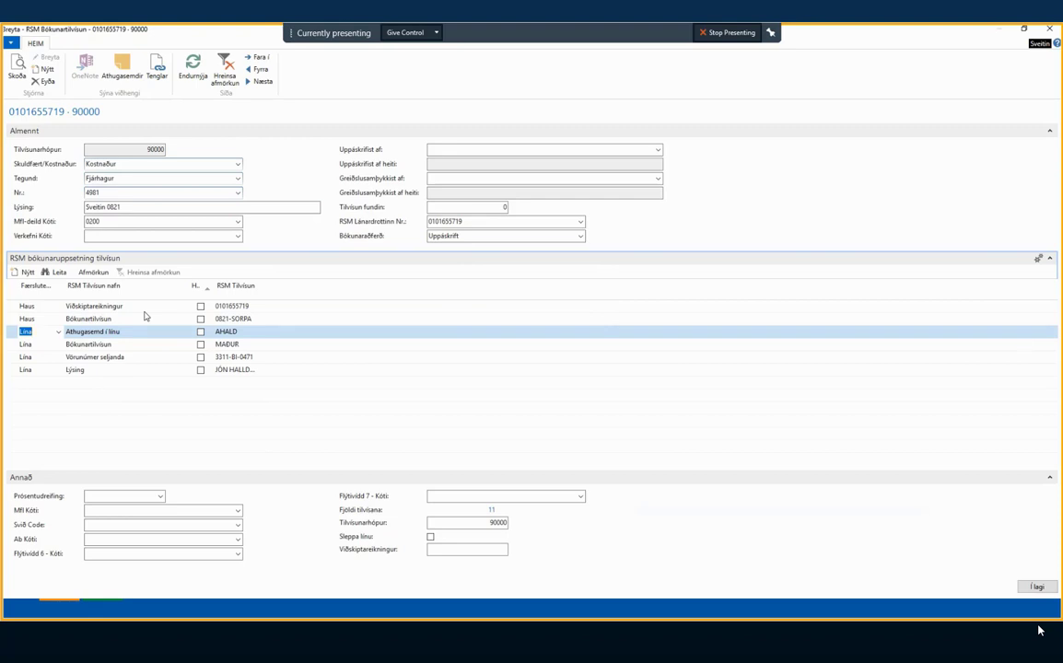
key(ctrl+Delete)
key(Return)
key(Down)
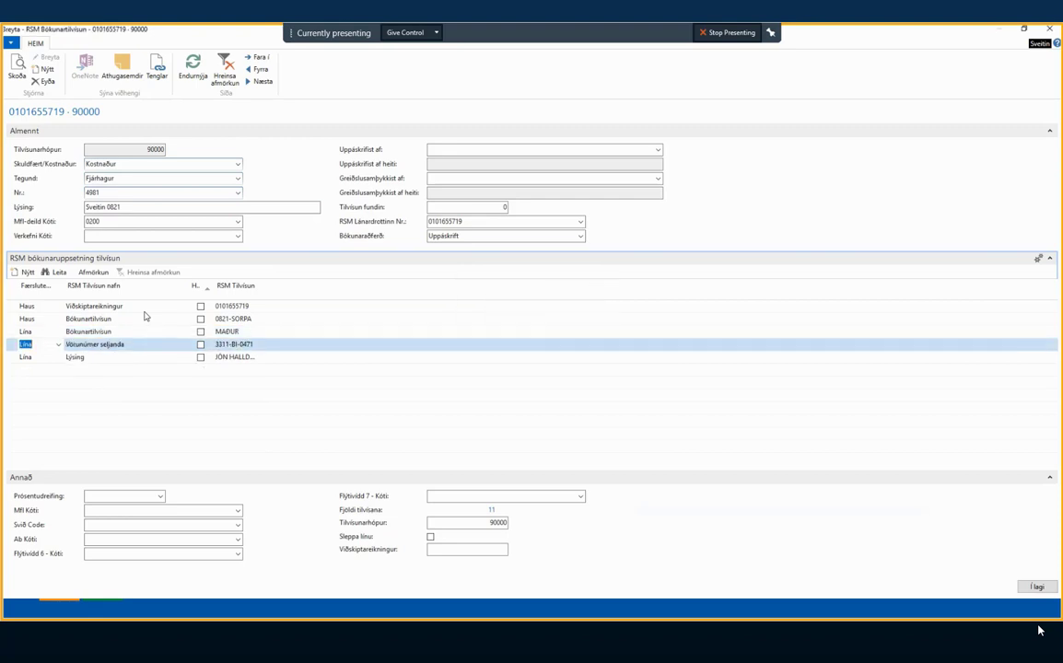
Step: Delete the Lína criteria Vörunúmer seljanda and Lýsing, keeping the Bókunartilvísun MAÐUR criterion
key(Up)
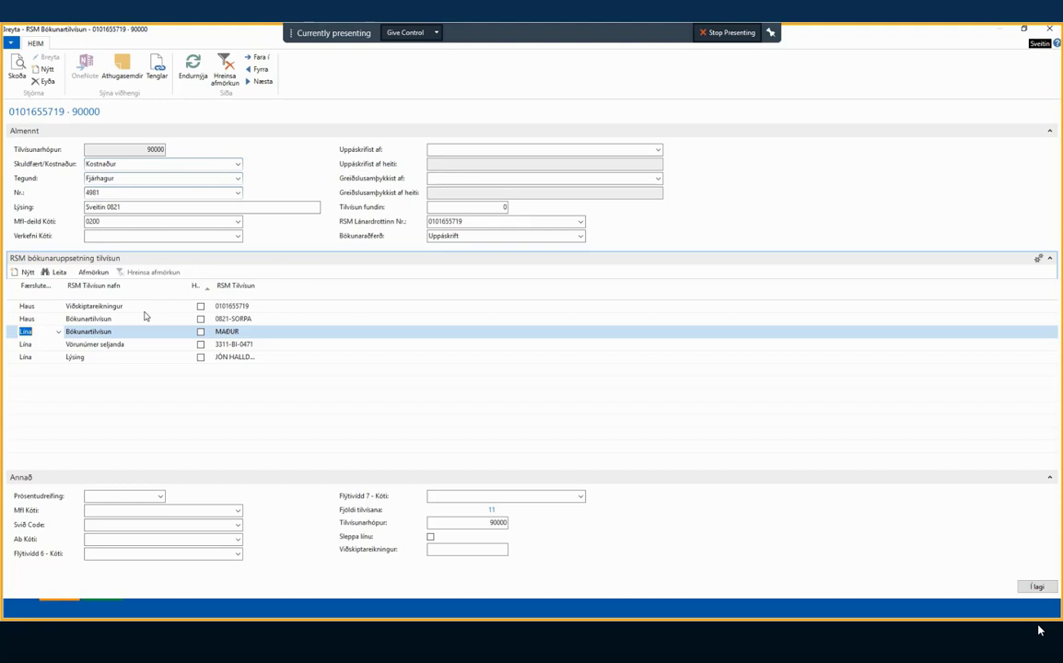
key(Down)
key(shift+Down)
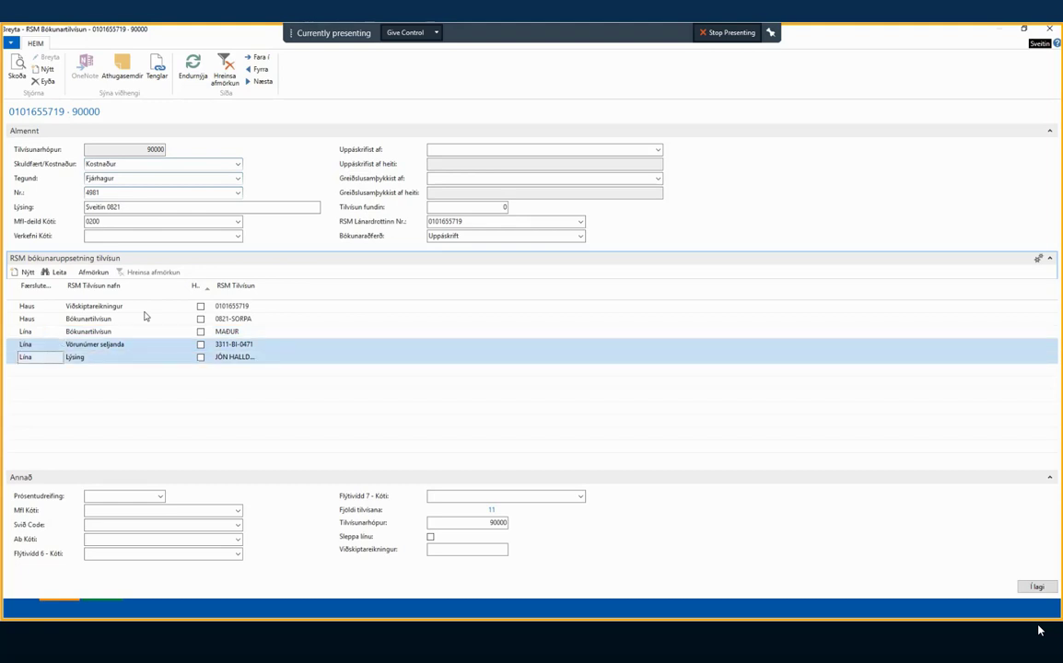
key(ctrl+Delete)
key(Return)
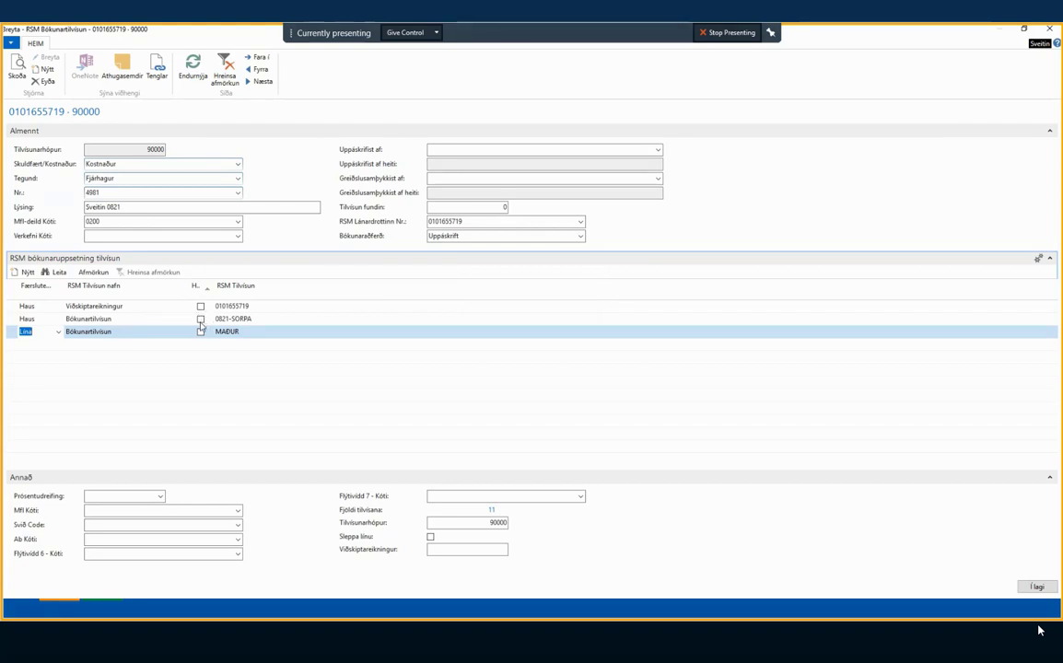
click(253, 318)
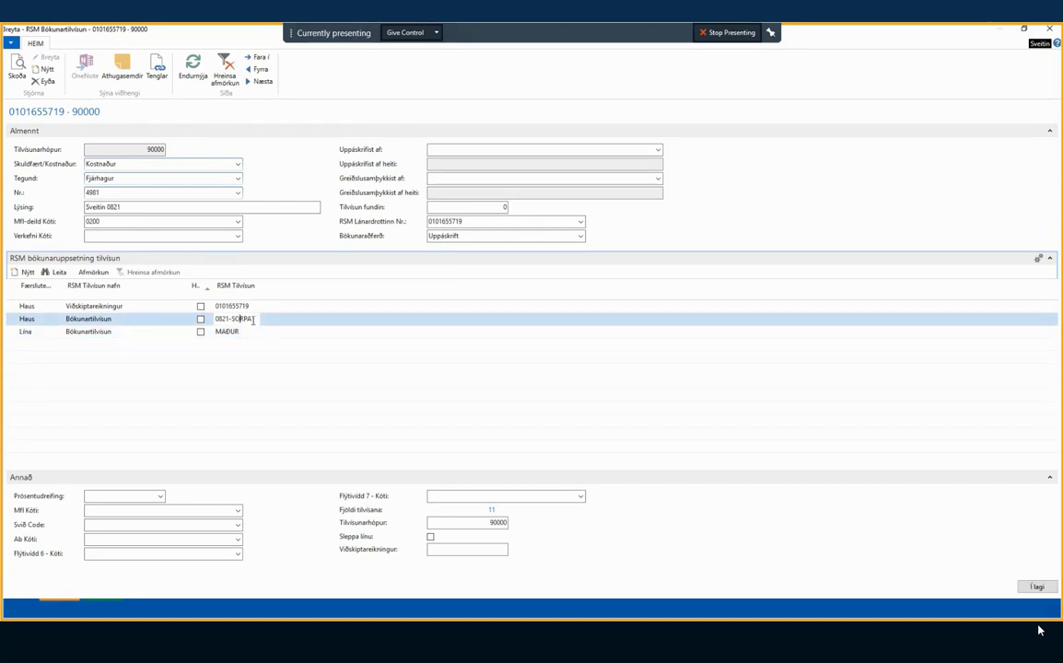
drag(254, 319, 216, 319)
click(247, 332)
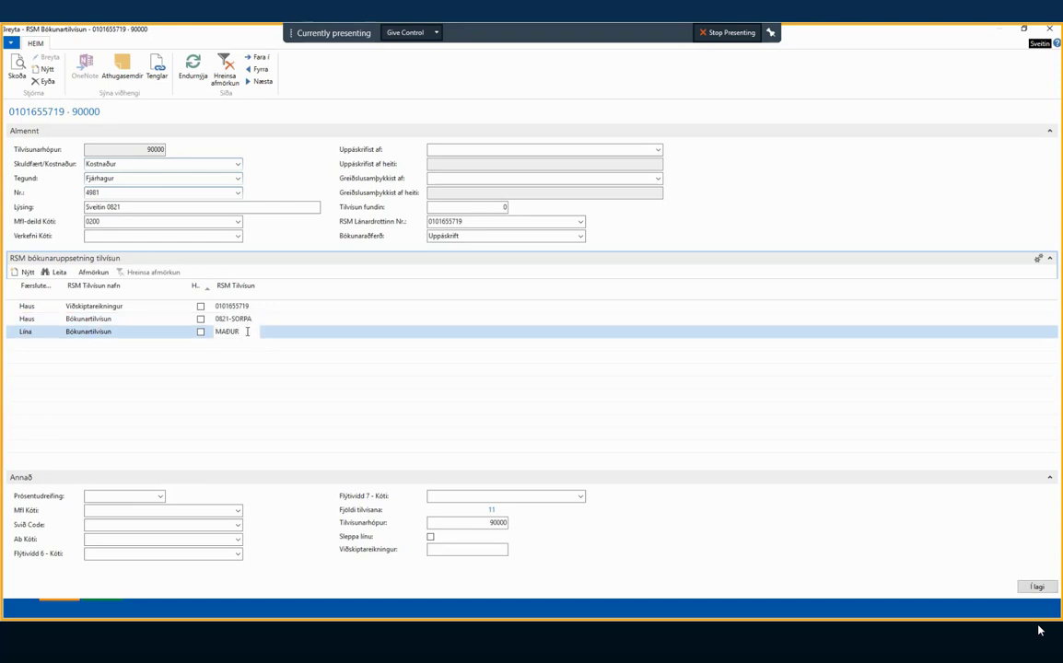
drag(247, 332, 203, 333)
click(105, 193)
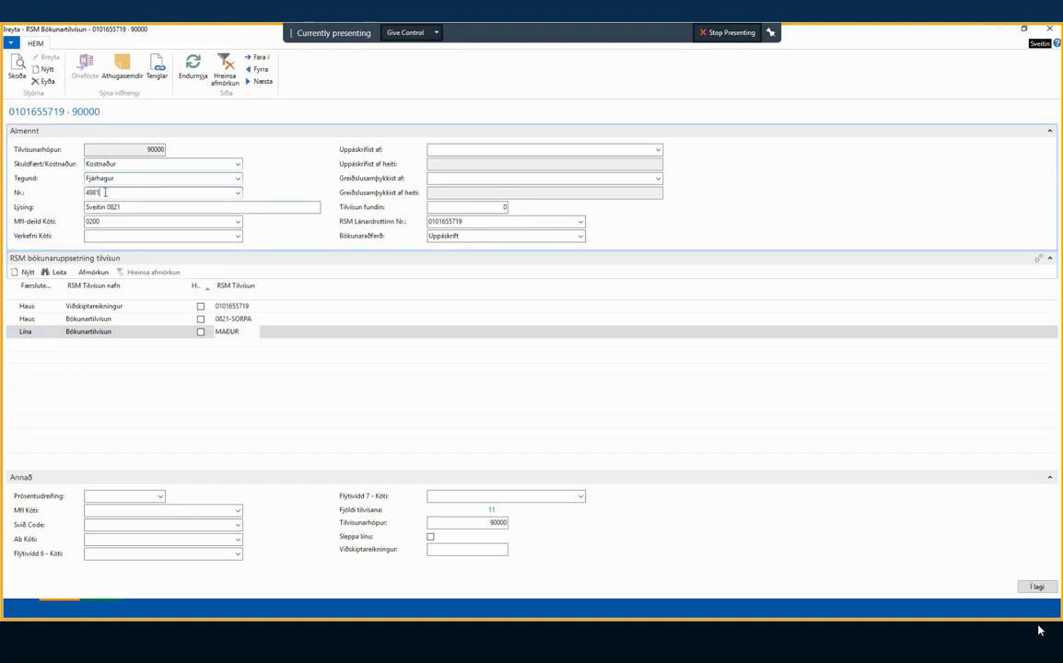
Step: Assign the first CORP user in the approver list as Uppáskrifist af and accept the cost reference
click(657, 149)
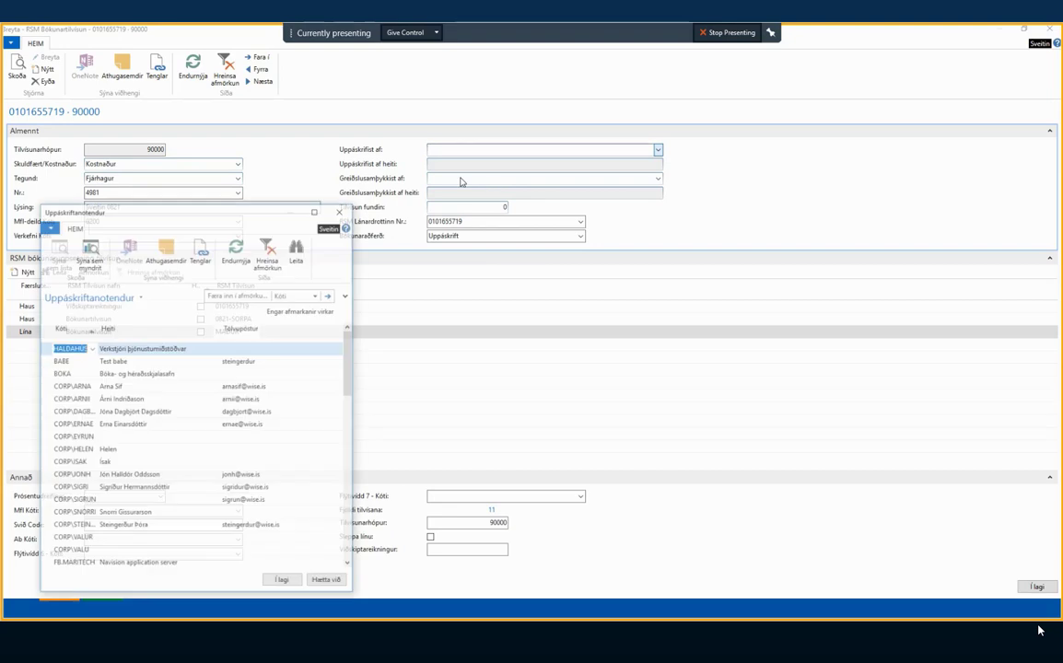
click(112, 387)
click(282, 582)
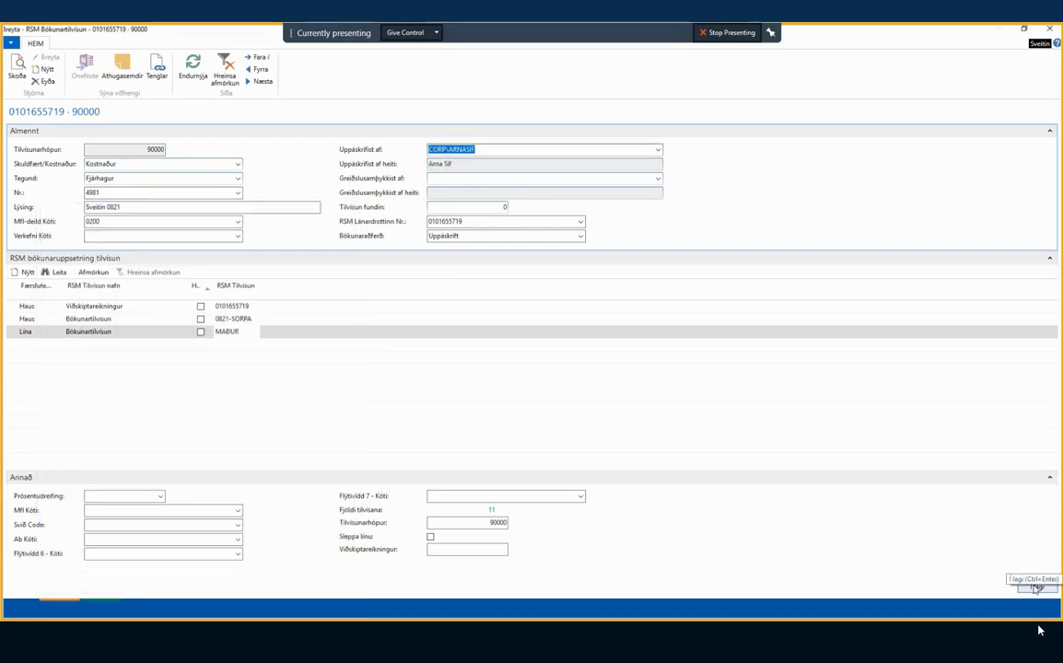
click(1035, 587)
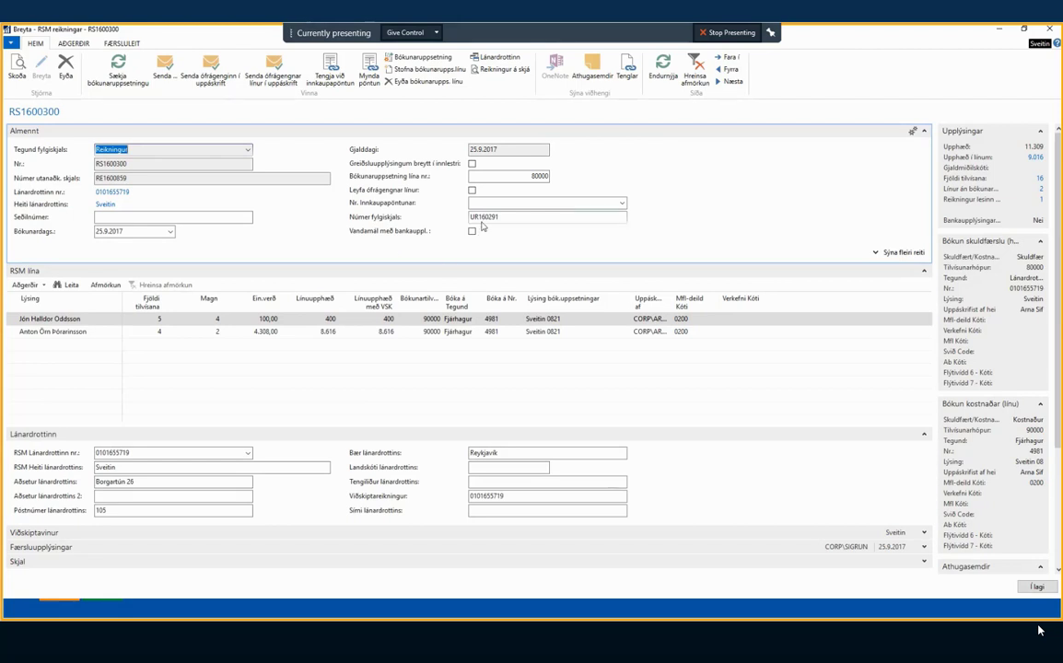
Step: Close the Sveitin invoice and open the RSM bókunaruppsetning - Listi from the RSM department page
click(220, 216)
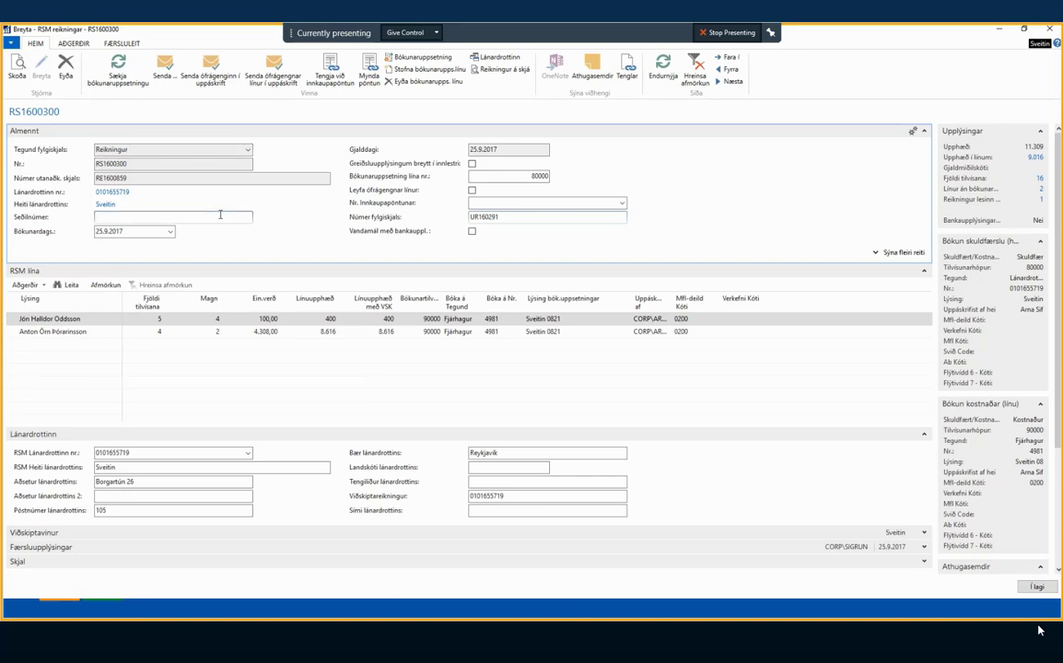
key(Escape)
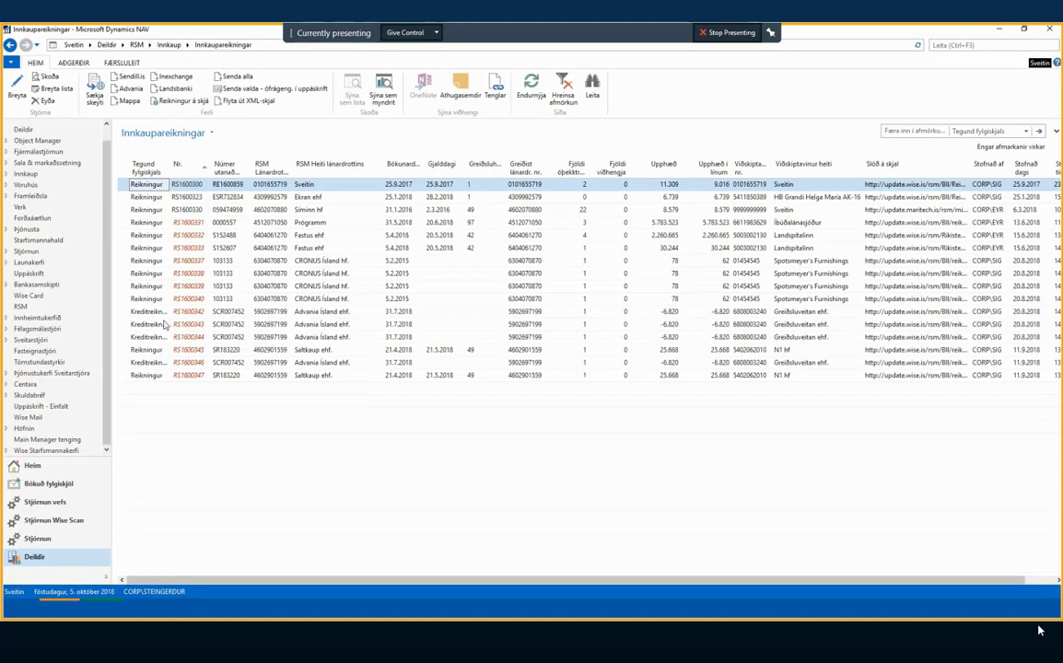
click(138, 46)
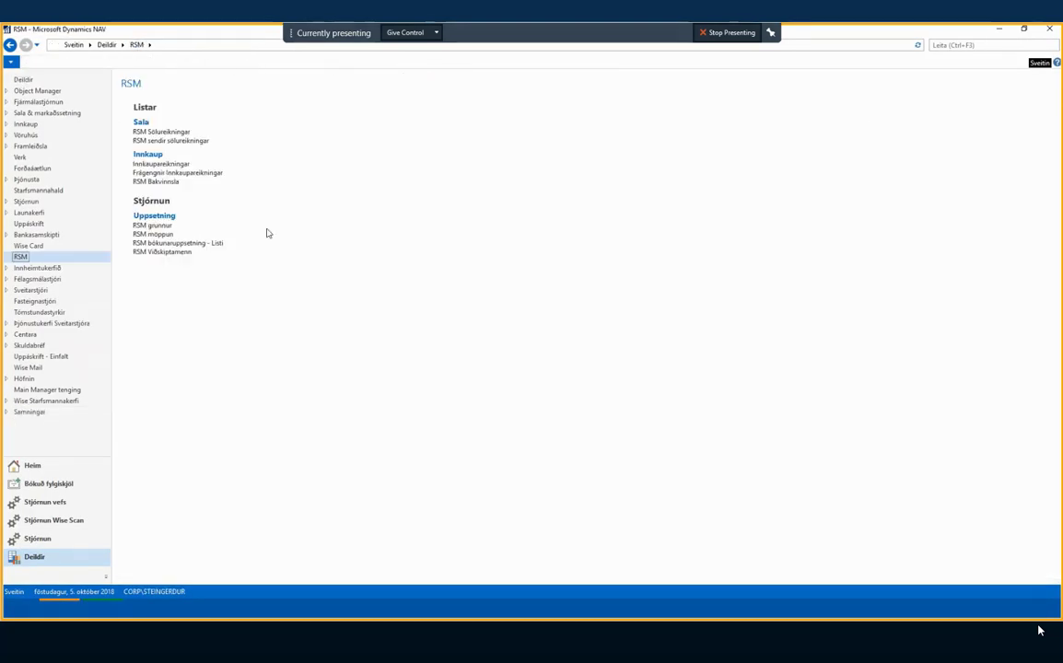
click(172, 245)
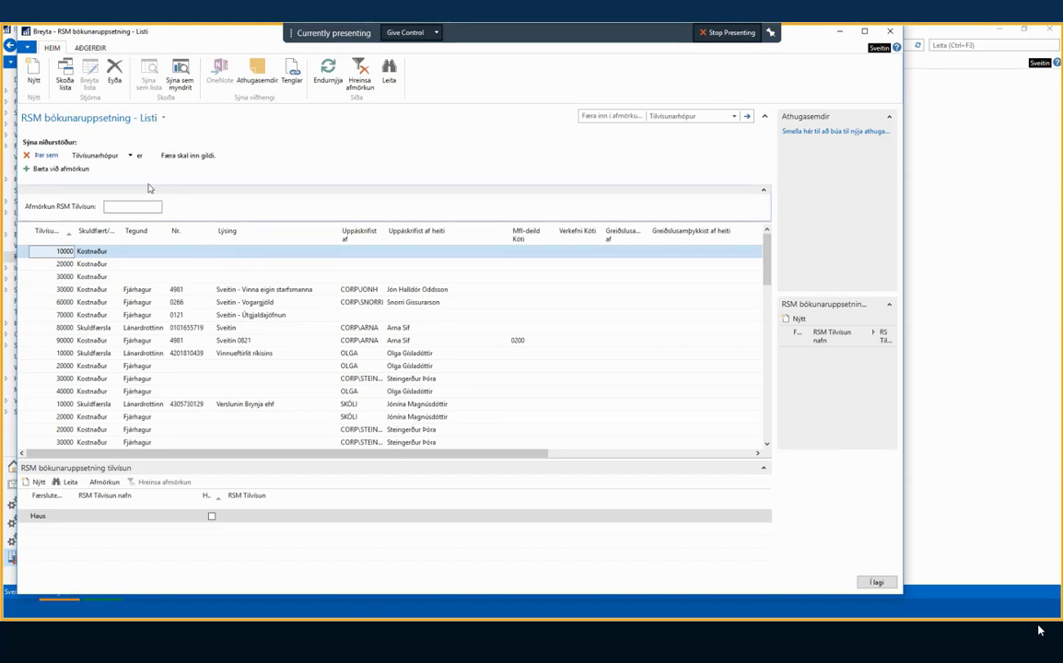
Step: Filter the posting setup list on Uppáskrifist af with the departing approver's CORP user code
click(129, 155)
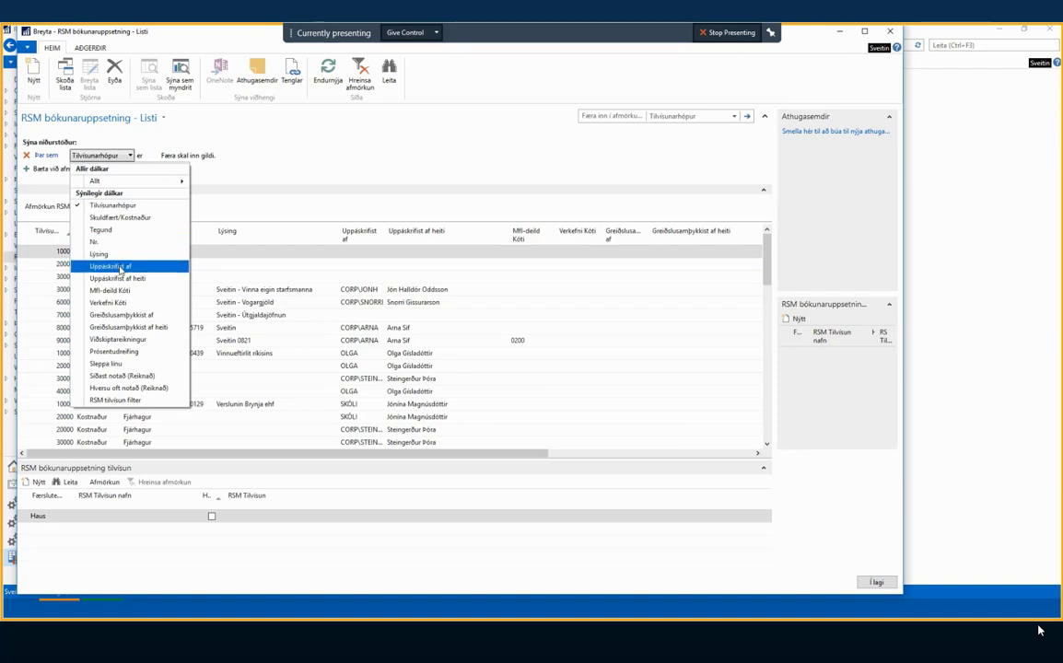
click(111, 265)
click(196, 155)
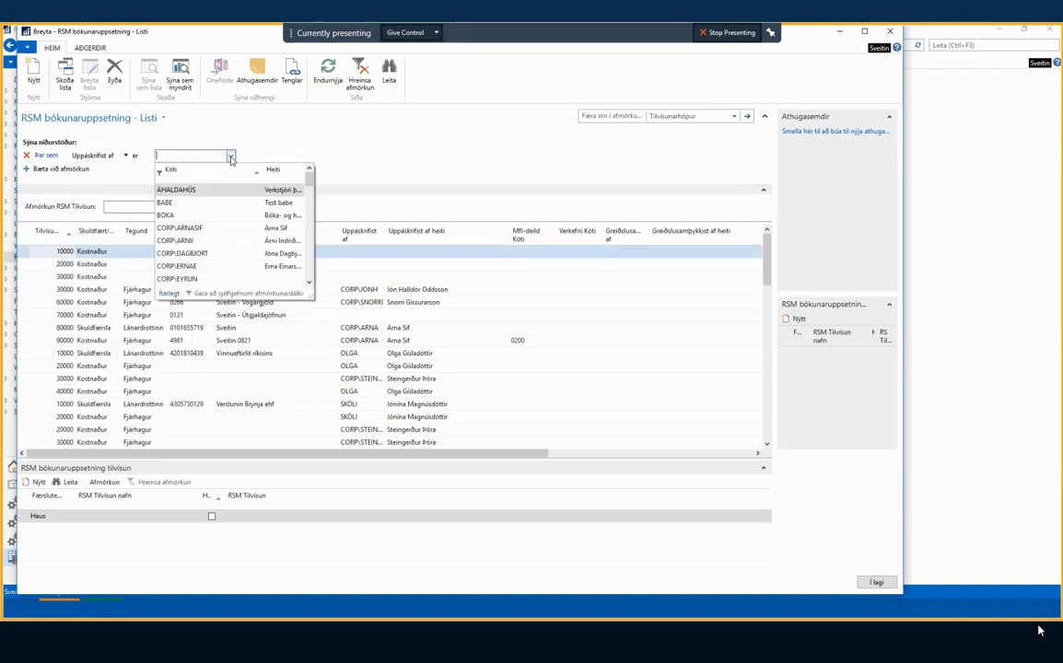
text(corp)
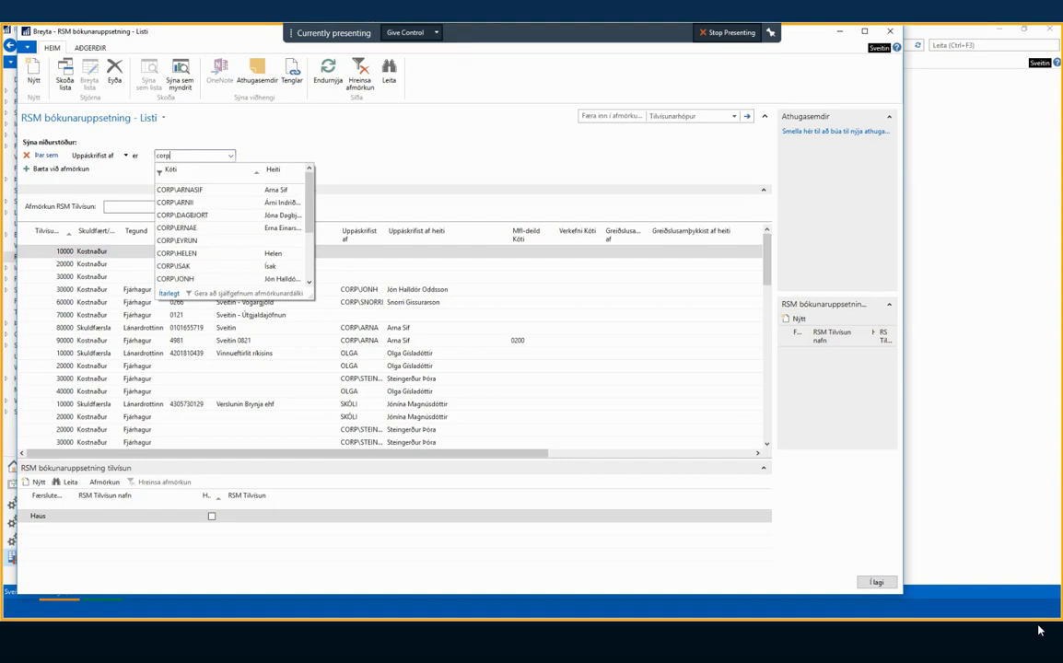
text(\steingerður)
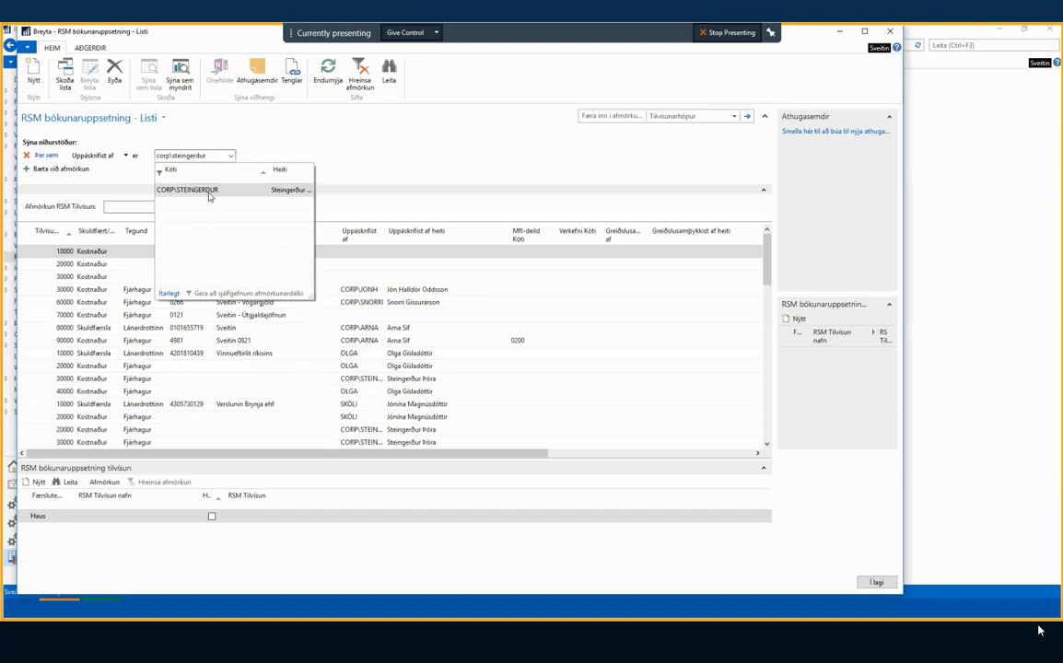
key(Return)
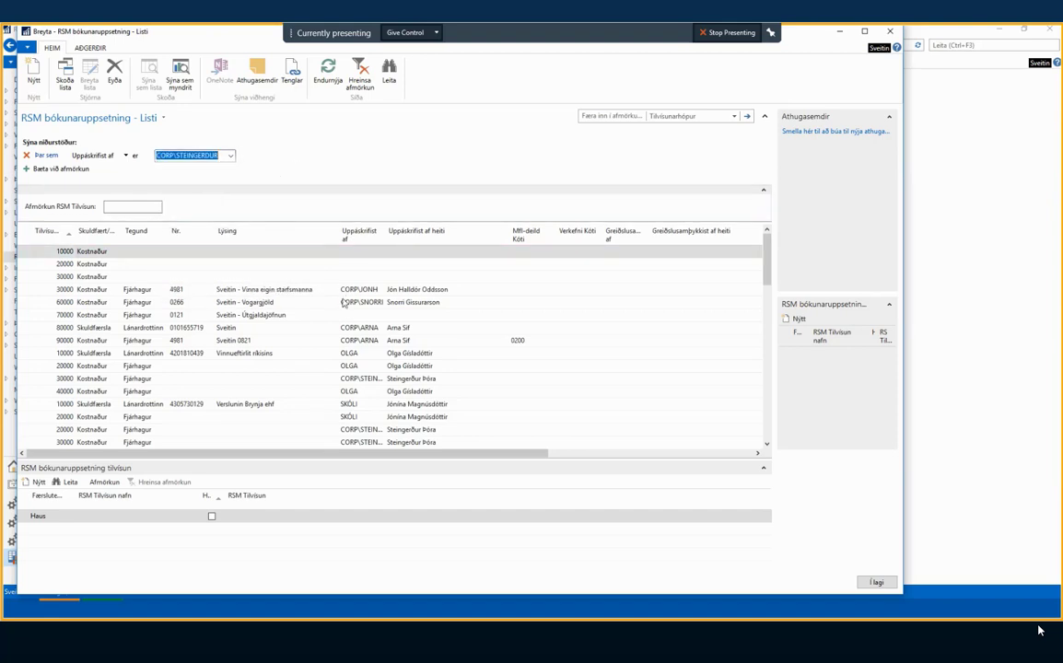
click(346, 302)
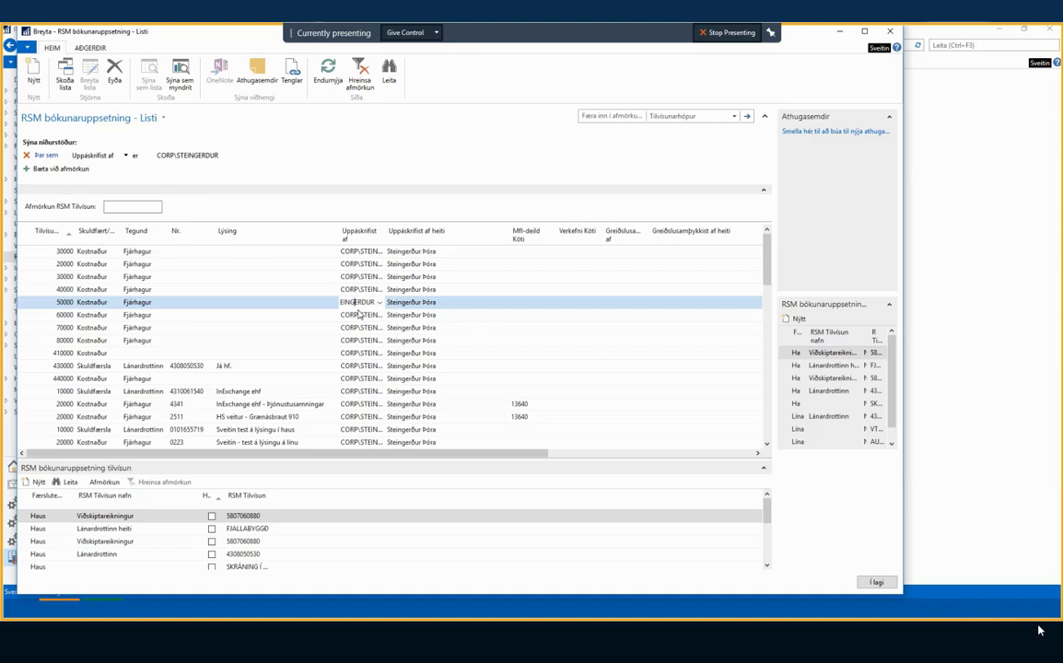
Step: Replace the approver of the first filtered reference with the CORP user listed directly above the current one
click(128, 252)
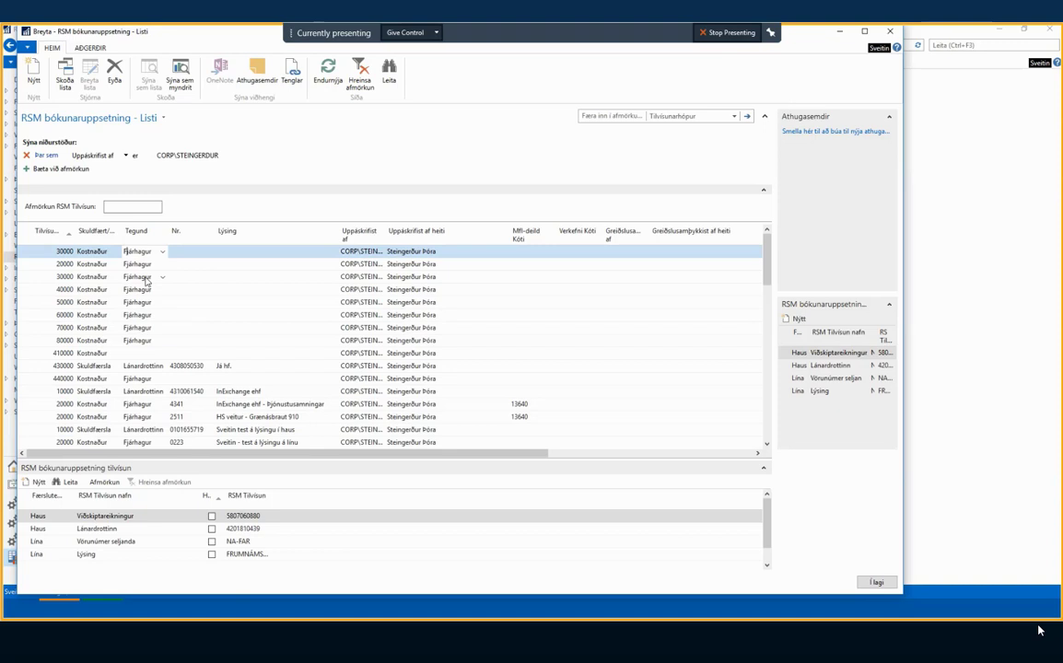
click(364, 252)
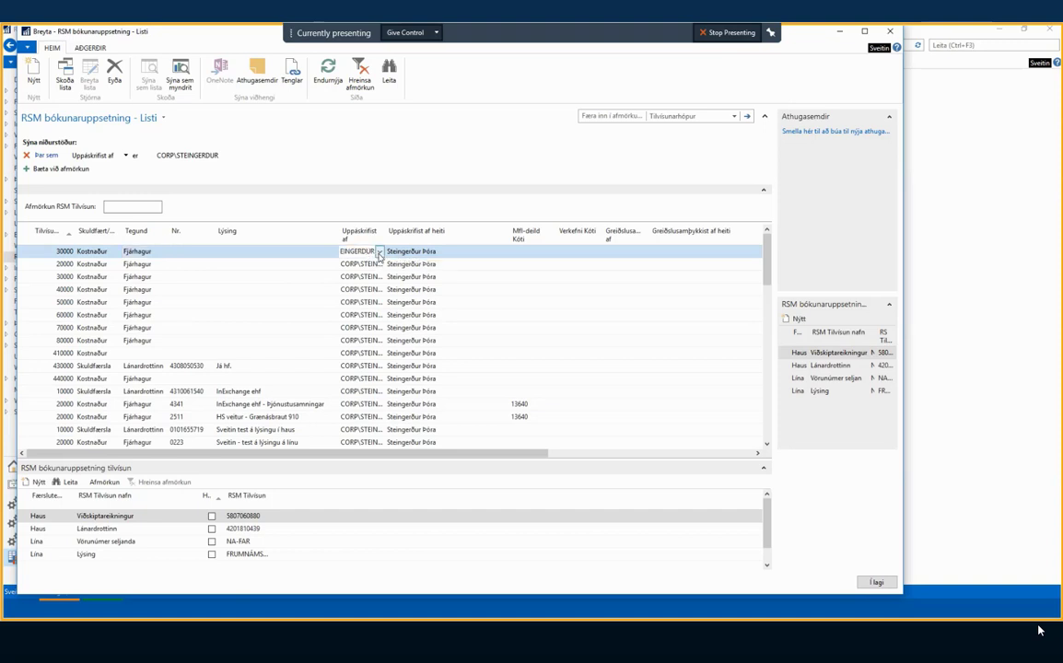
click(378, 252)
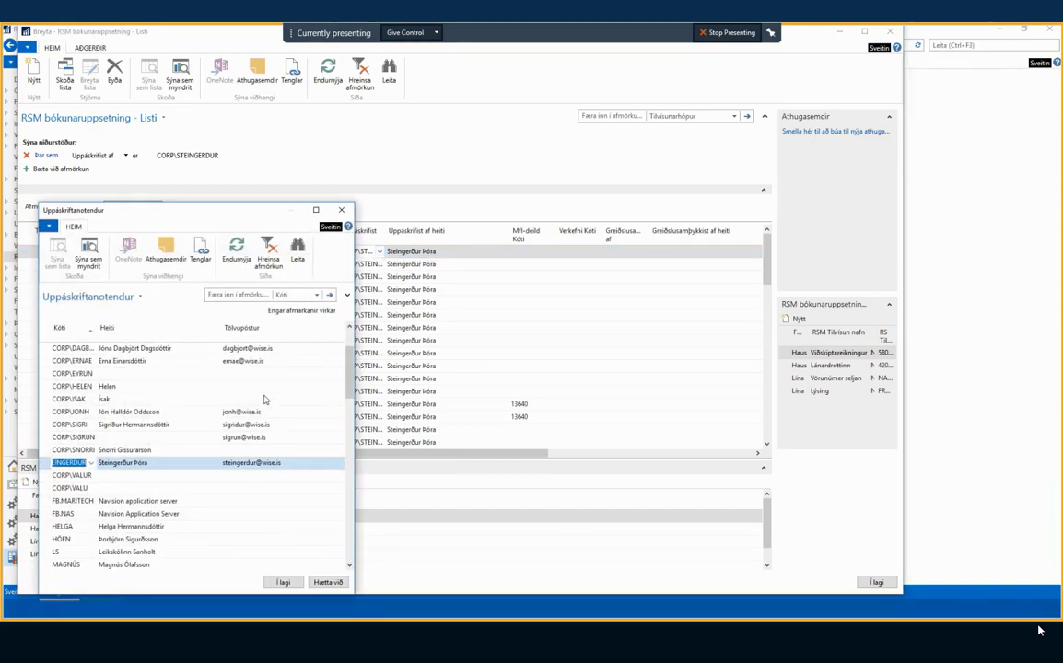
click(74, 449)
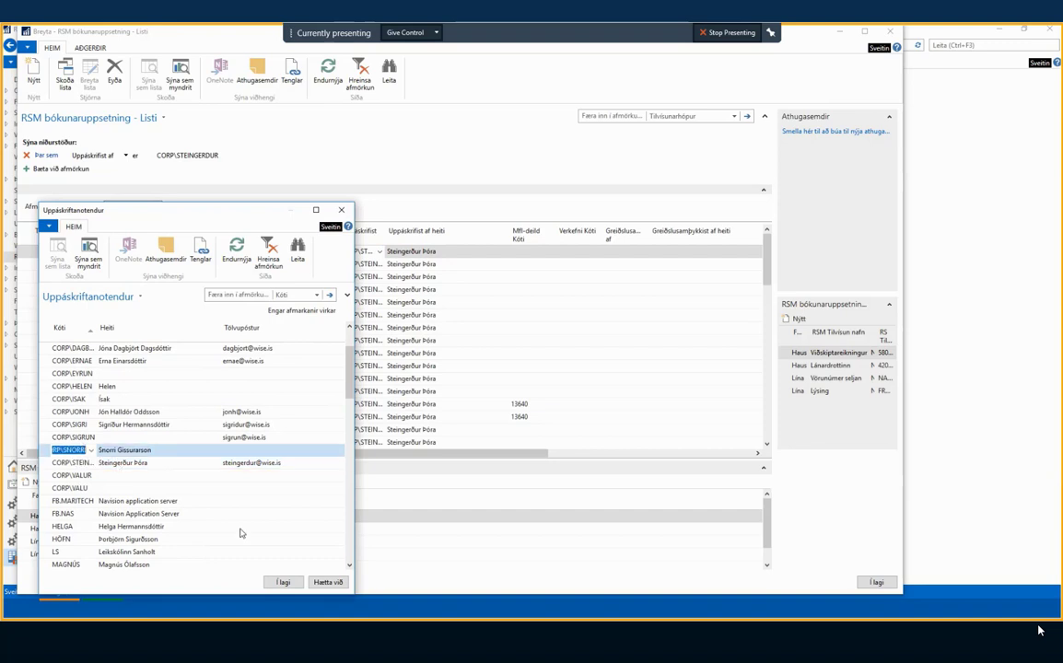
click(281, 582)
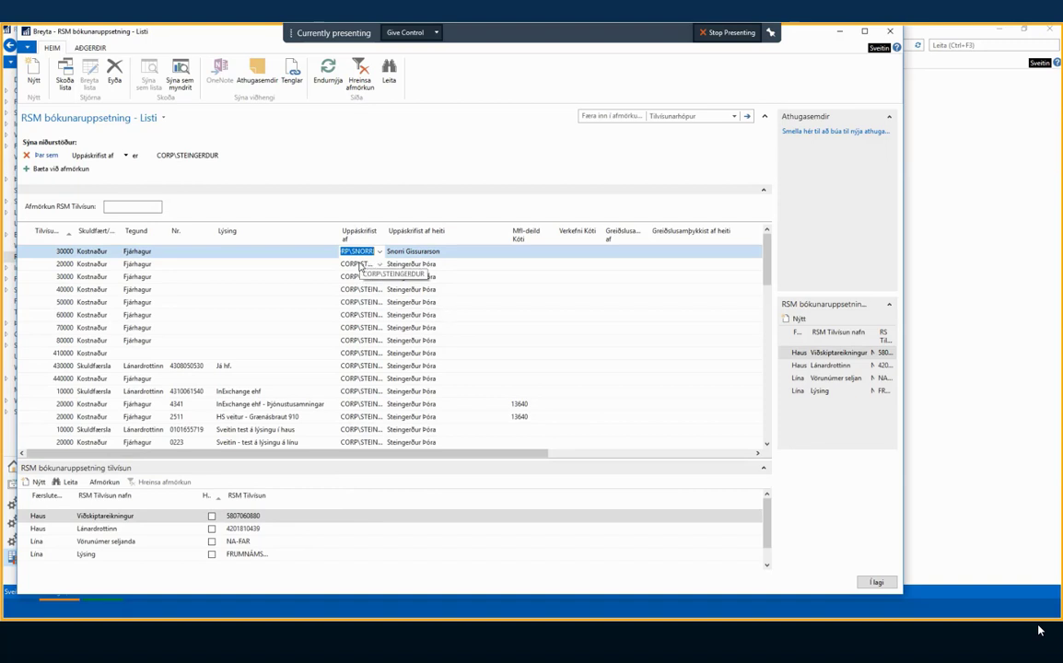
Step: Copy the new approver from the first row down through the next ten references, and return to the first row
click(360, 264)
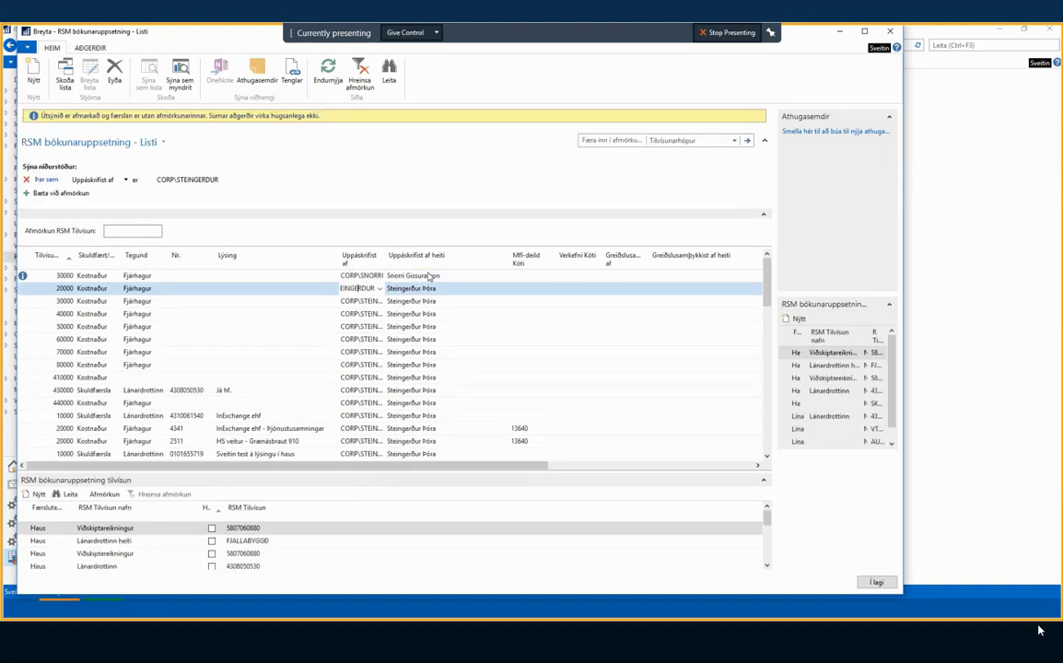
key(F8)
key(Down)
key(F8)
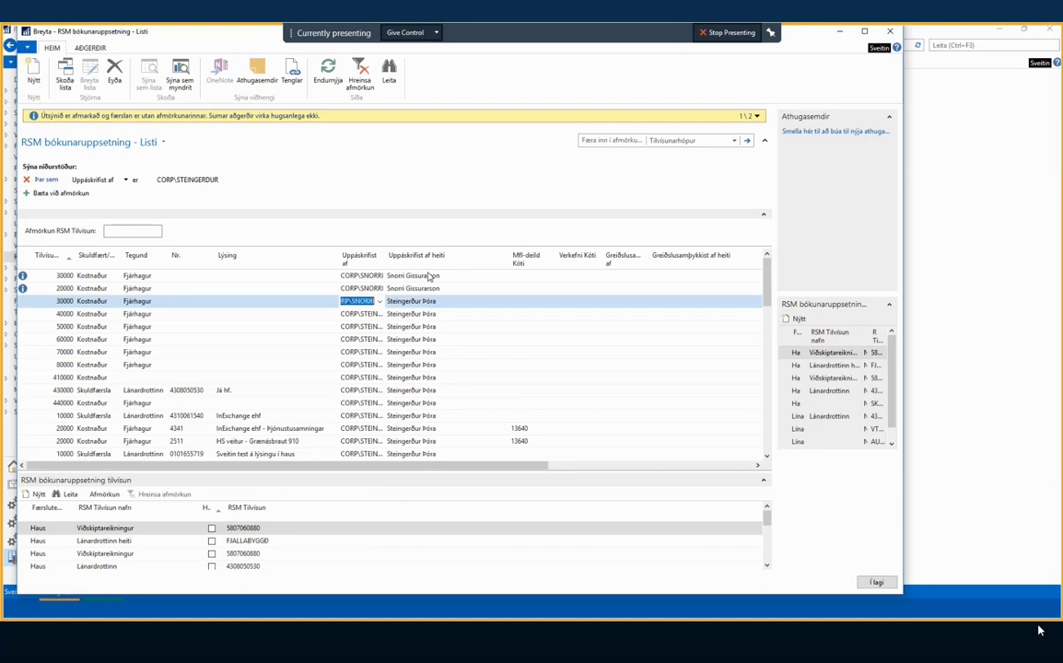
key(Down)
key(F8)
key(Down)
key(F8)
key(Down)
key(F8)
key(Down)
key(F8)
key(Down)
key(F8)
key(Down)
key(F8)
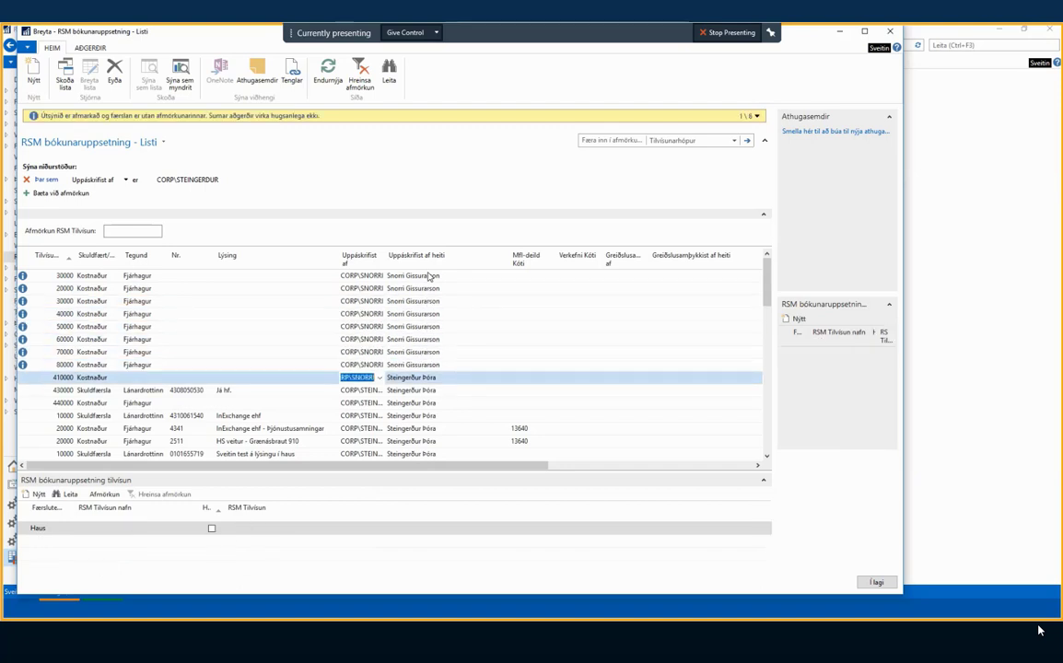
key(Down)
key(F8)
key(Down)
key(F8)
key(Up)
key(Up)
key(Up)
key(Up)
key(Up)
key(Up)
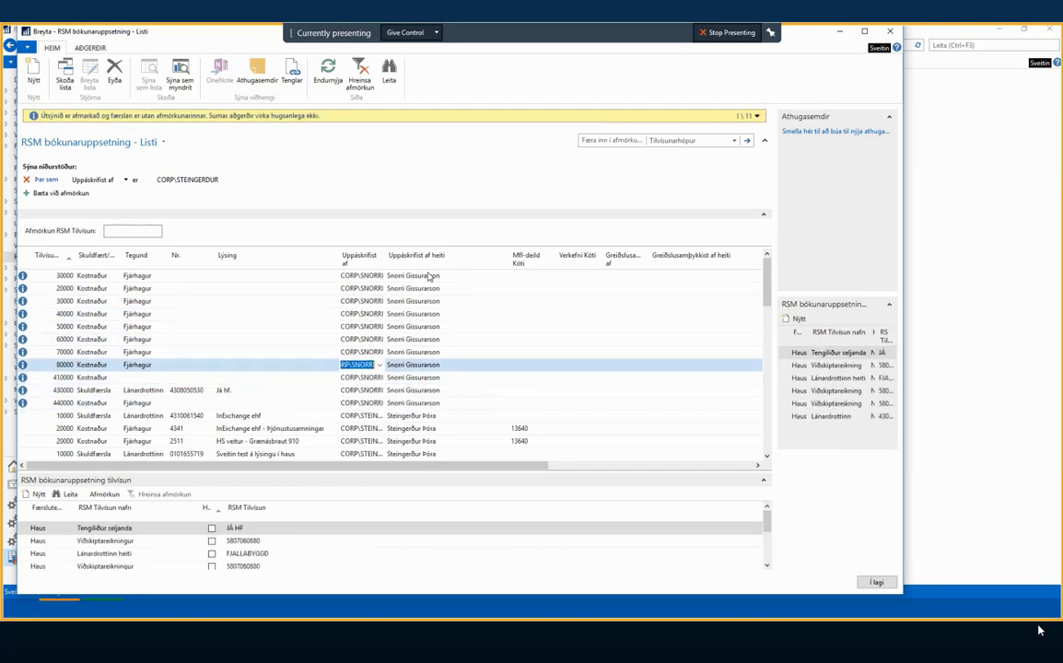
key(Up)
key(Up)
key(Up)
key(Up)
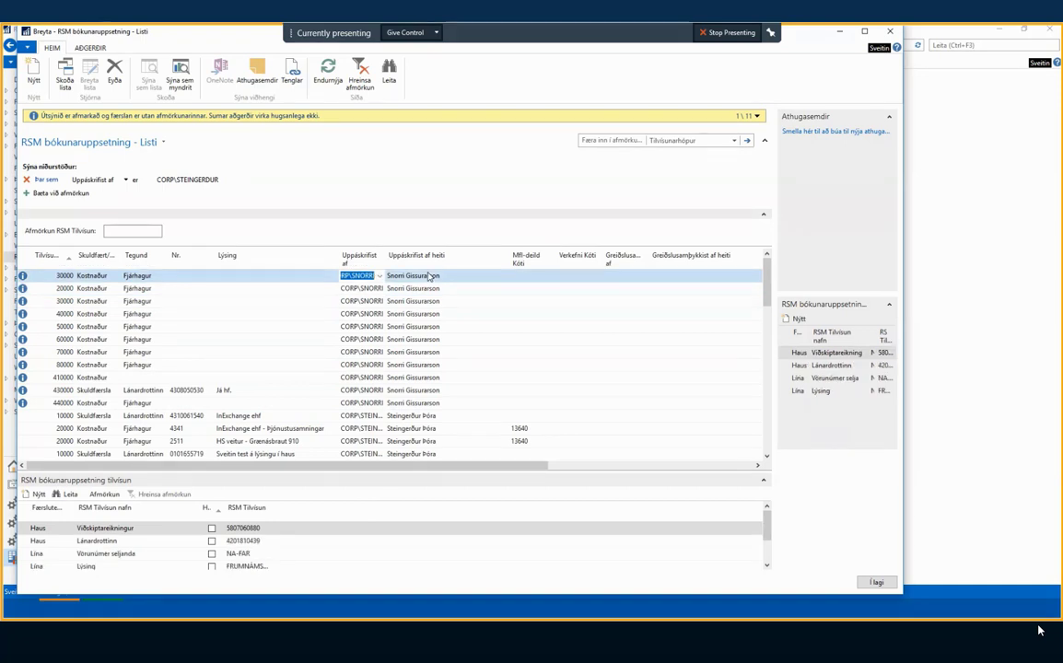
key(Tab)
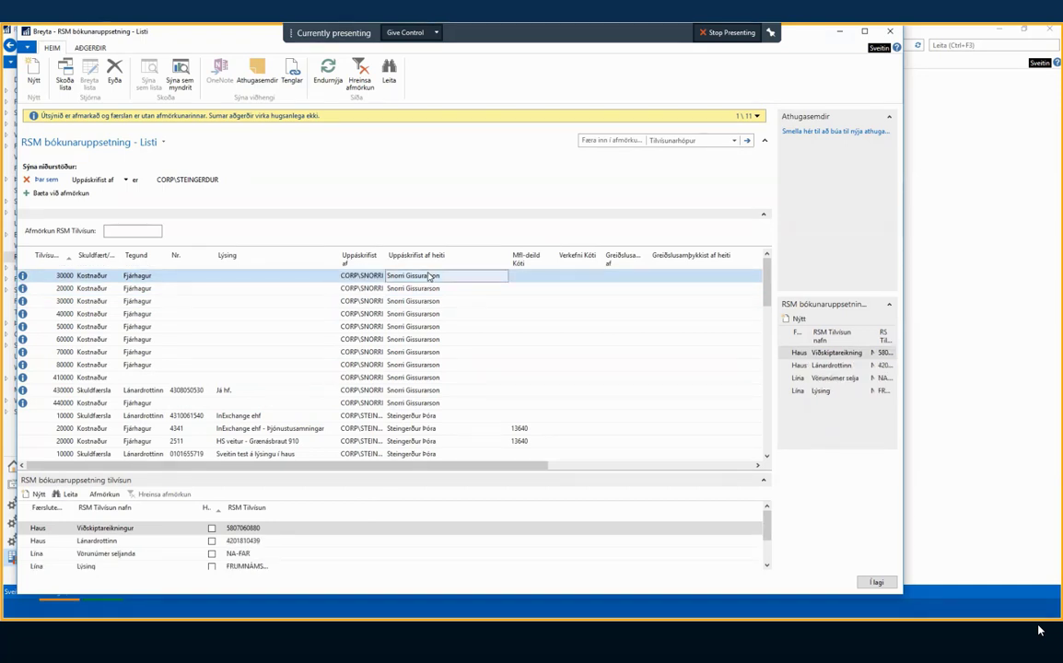
Step: Go through the editable fields of the first reference, from its Tilvísunarhópur number across to Mfl-deild Kóti
key(Tab)
key(shift+Tab)
key(shift+Tab)
key(shift+Tab)
key(shift+Tab)
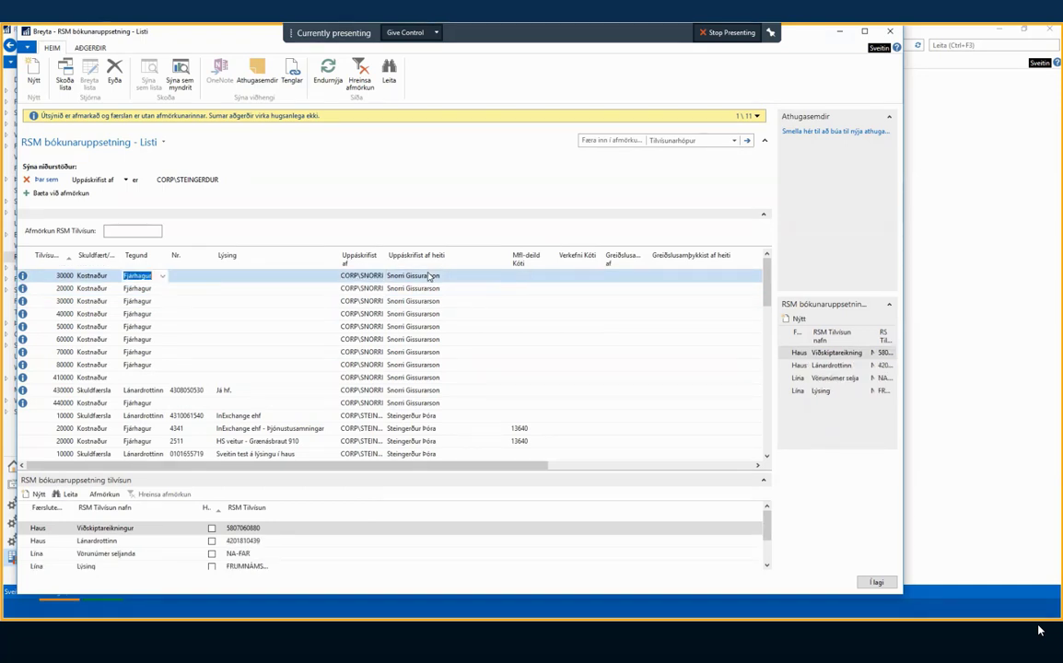
key(Tab)
key(Tab)
key(Tab)
key(Tab)
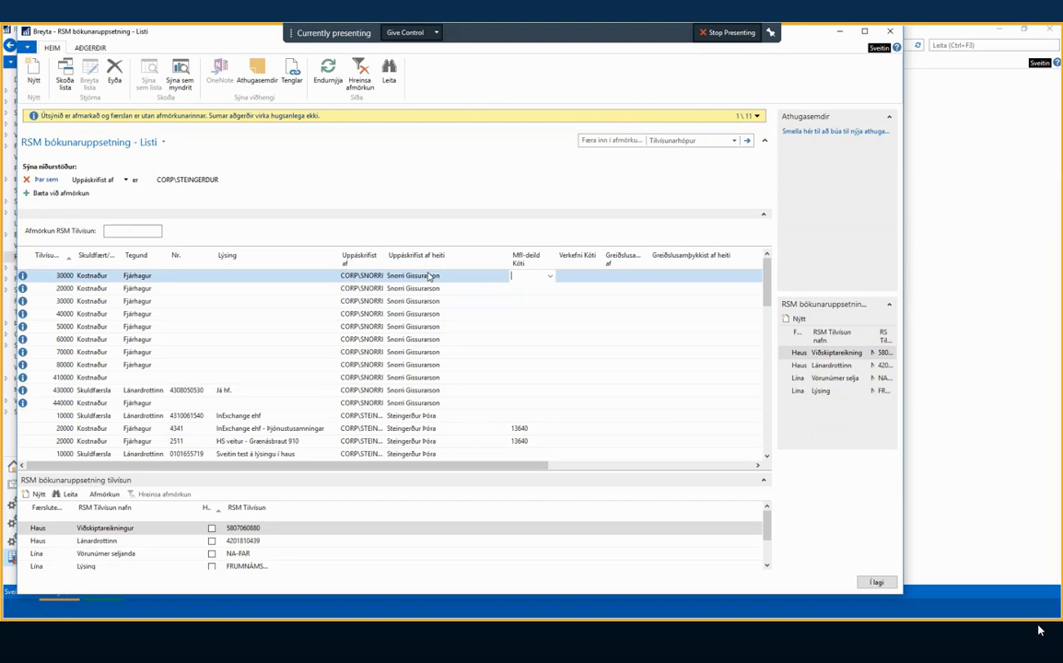
key(shift+Tab)
key(shift+Tab)
key(shift+Tab)
key(shift+Tab)
key(shift+Tab)
key(shift+Tab)
key(shift+Tab)
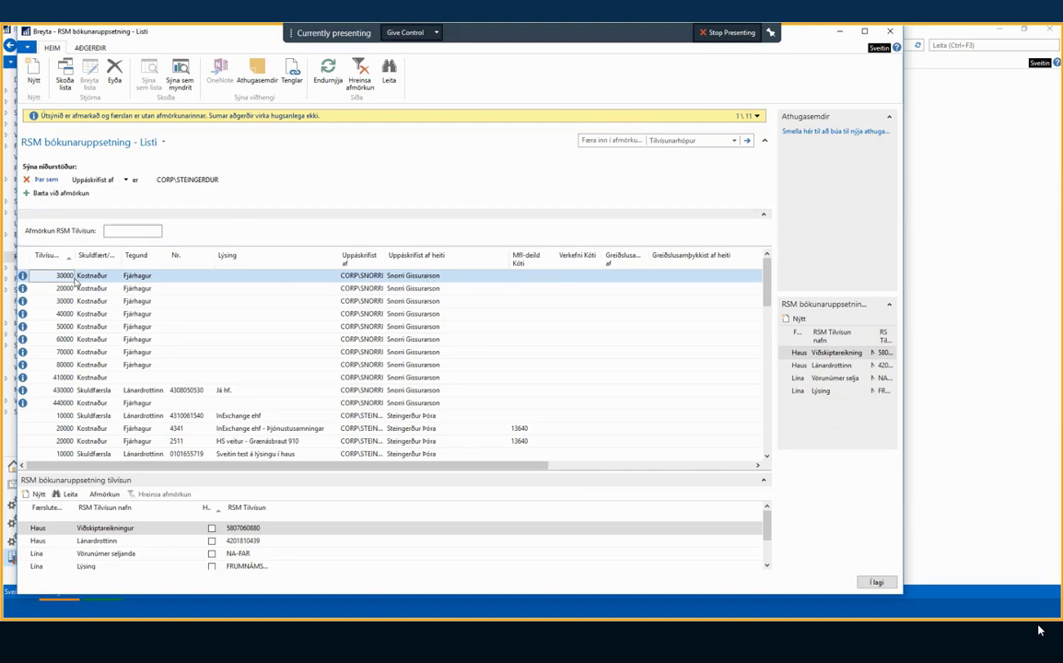
Step: Try to delete the first reference in the filtered posting setup list
key(ctrl+d)
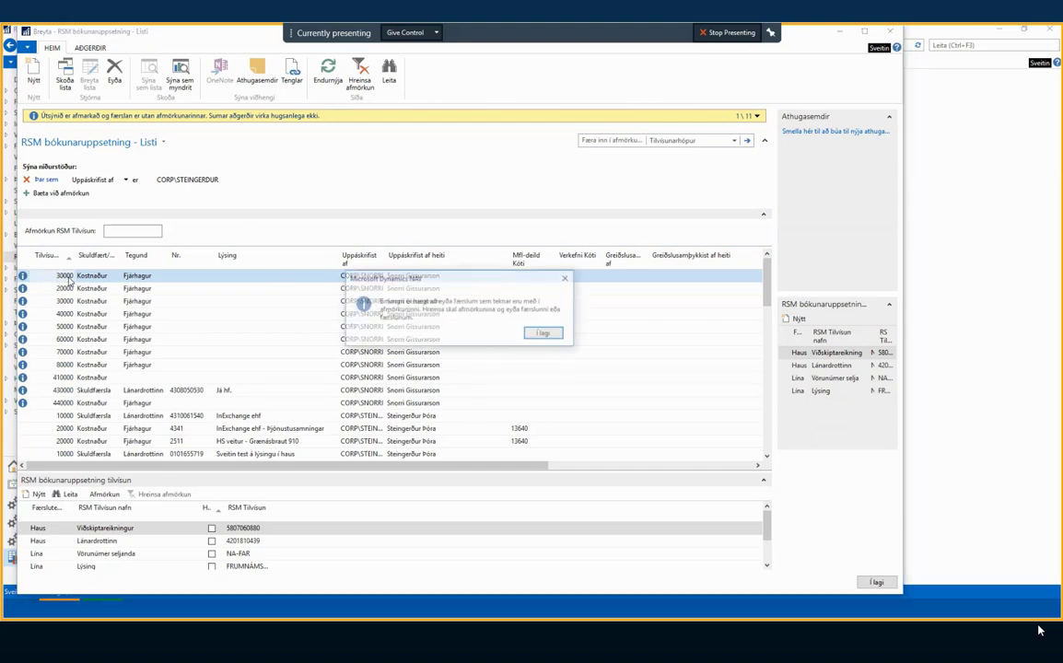
key(Return)
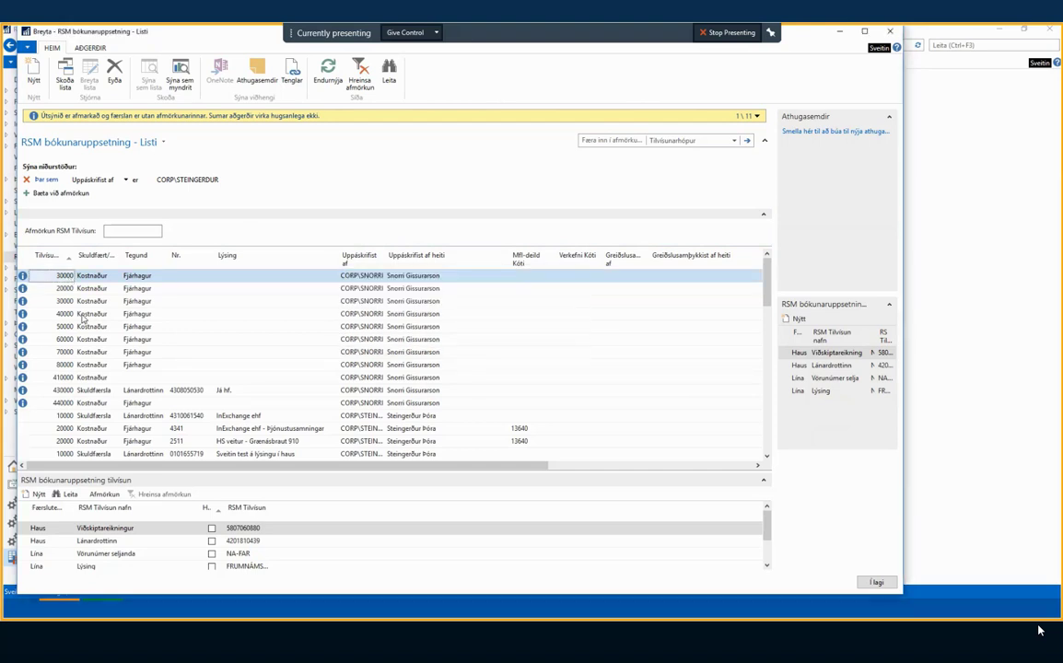
Step: Look over the Skuldfært and Uppáskrift af values of the changed references, and close the RSM bókunaruppsetning list
click(97, 391)
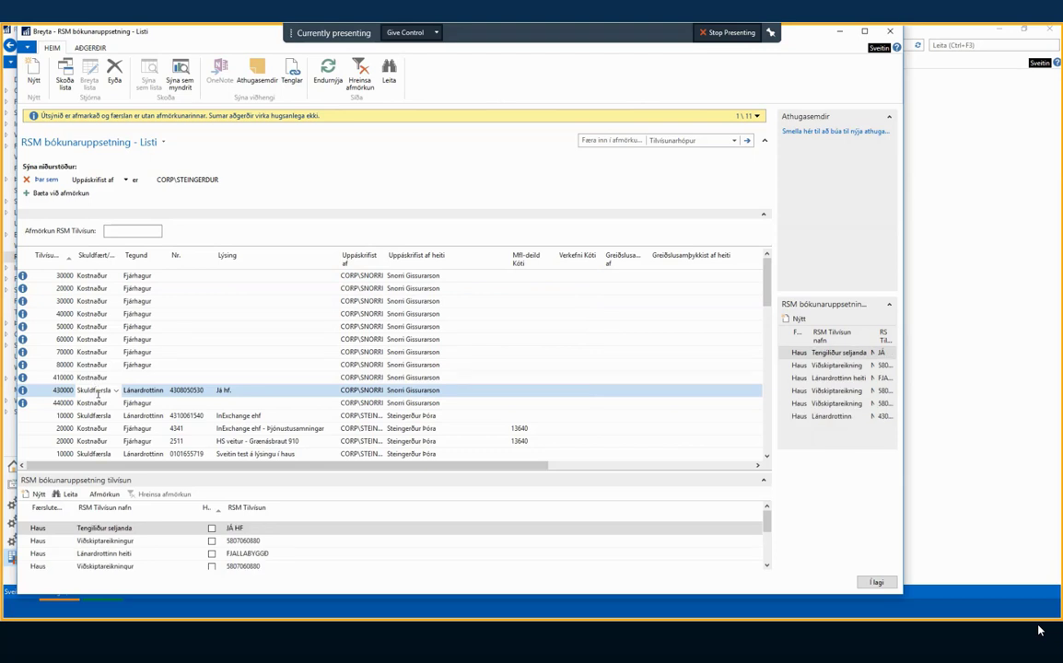
click(350, 315)
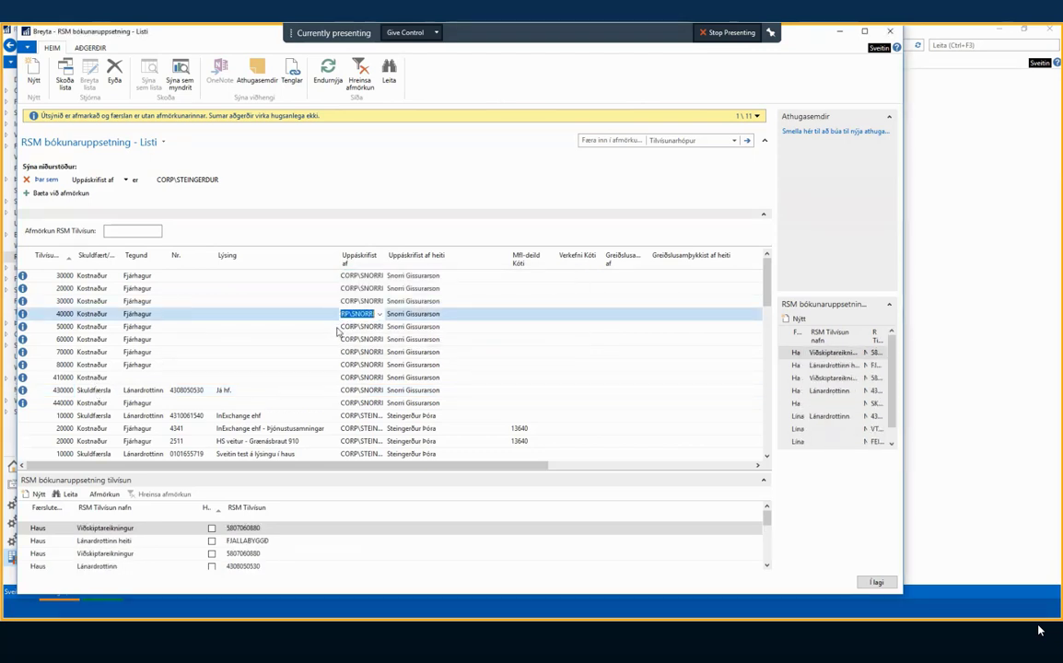
click(347, 278)
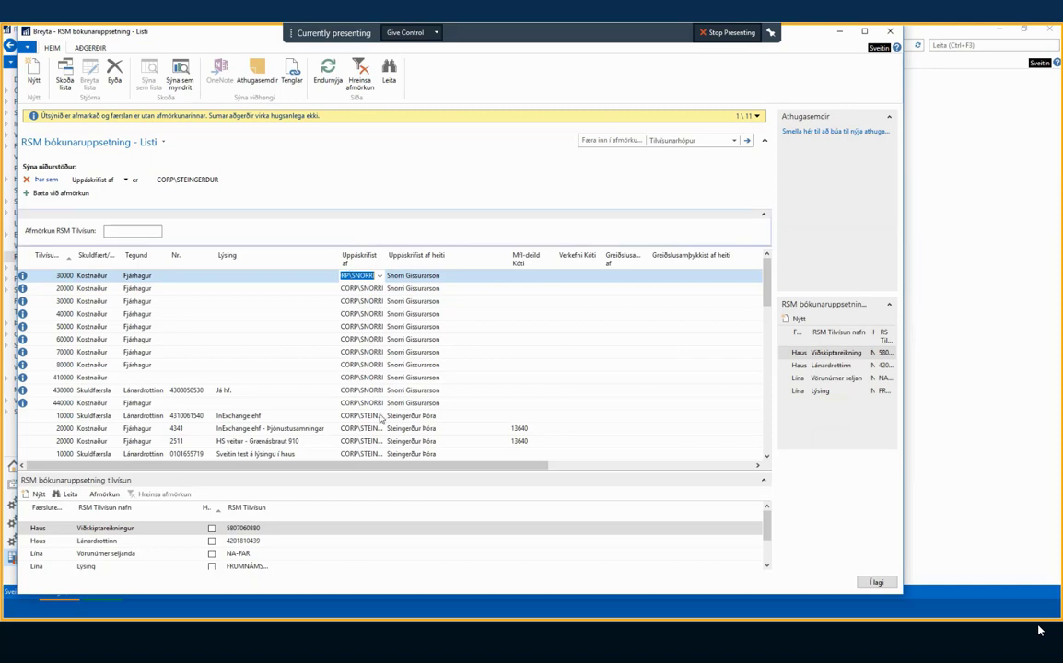
click(890, 34)
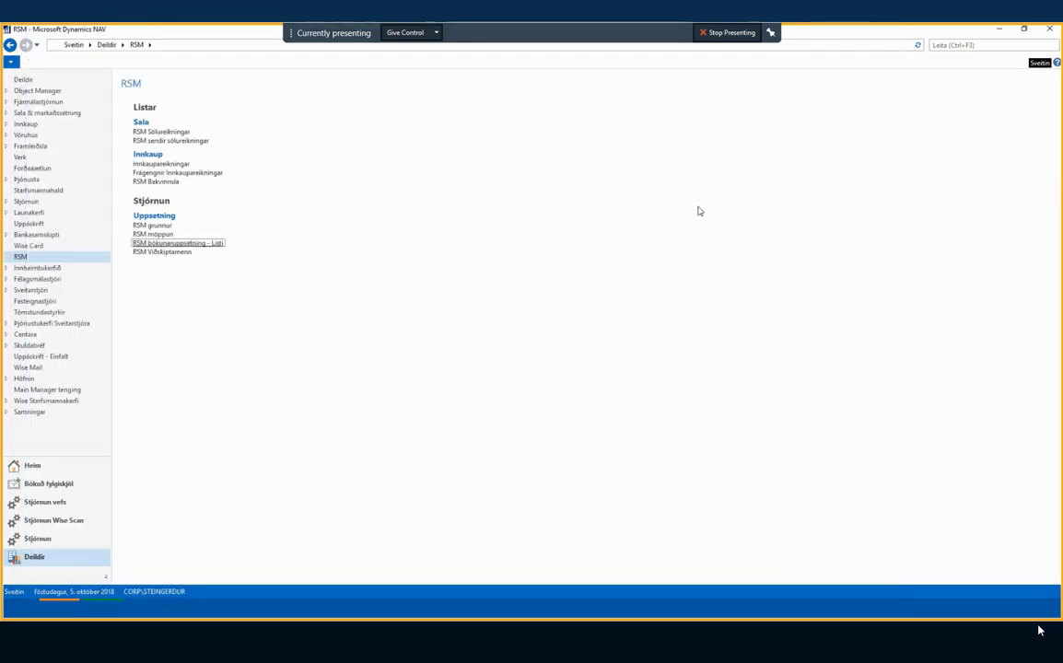